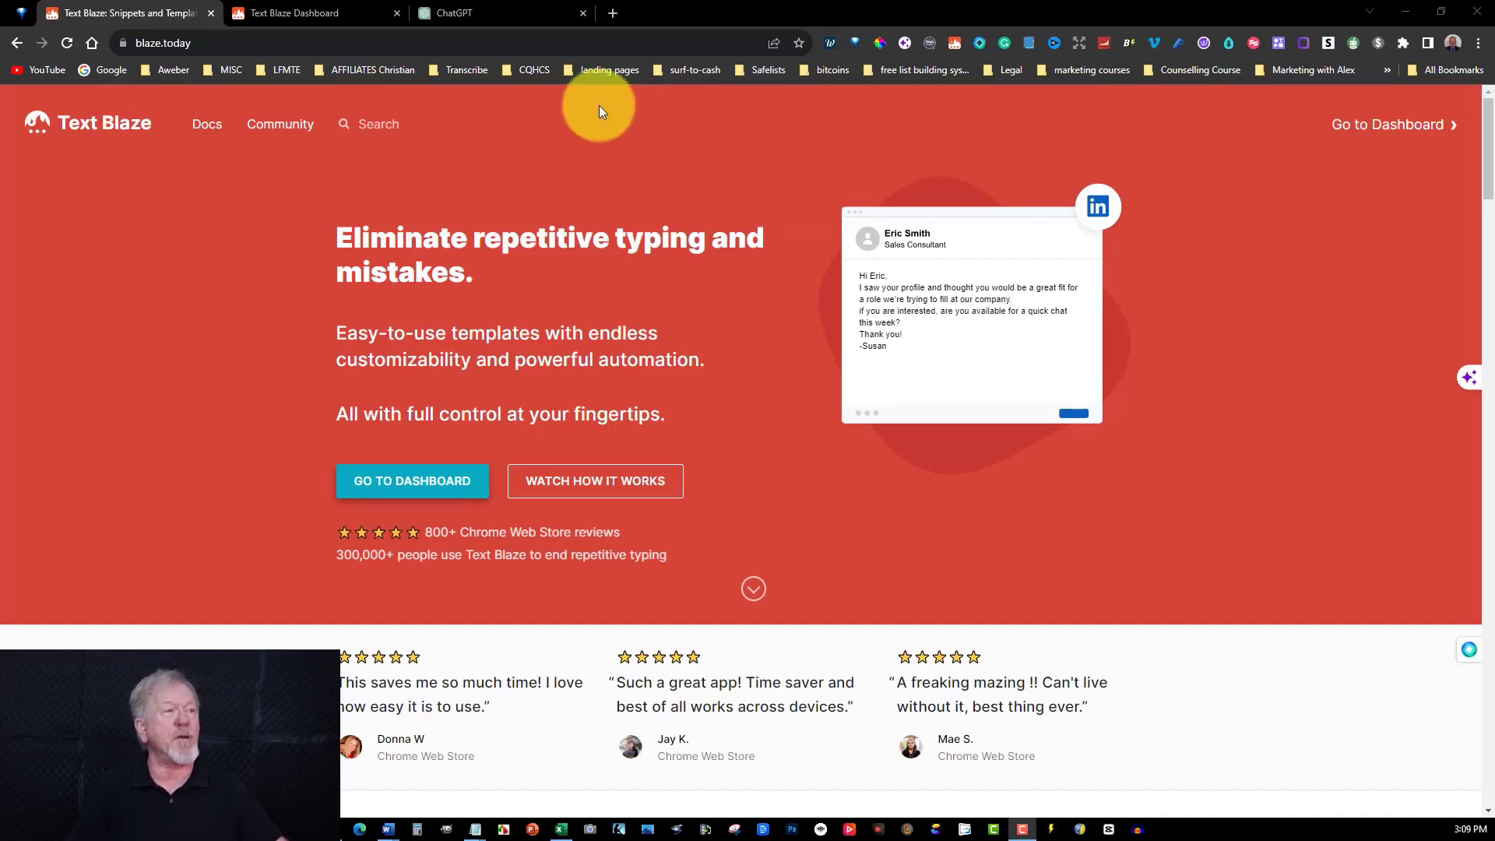
- Switch to ChatGPT and insert the YouTube script prompt into the message box with the /script snippet shortcut
left_click(494, 12)
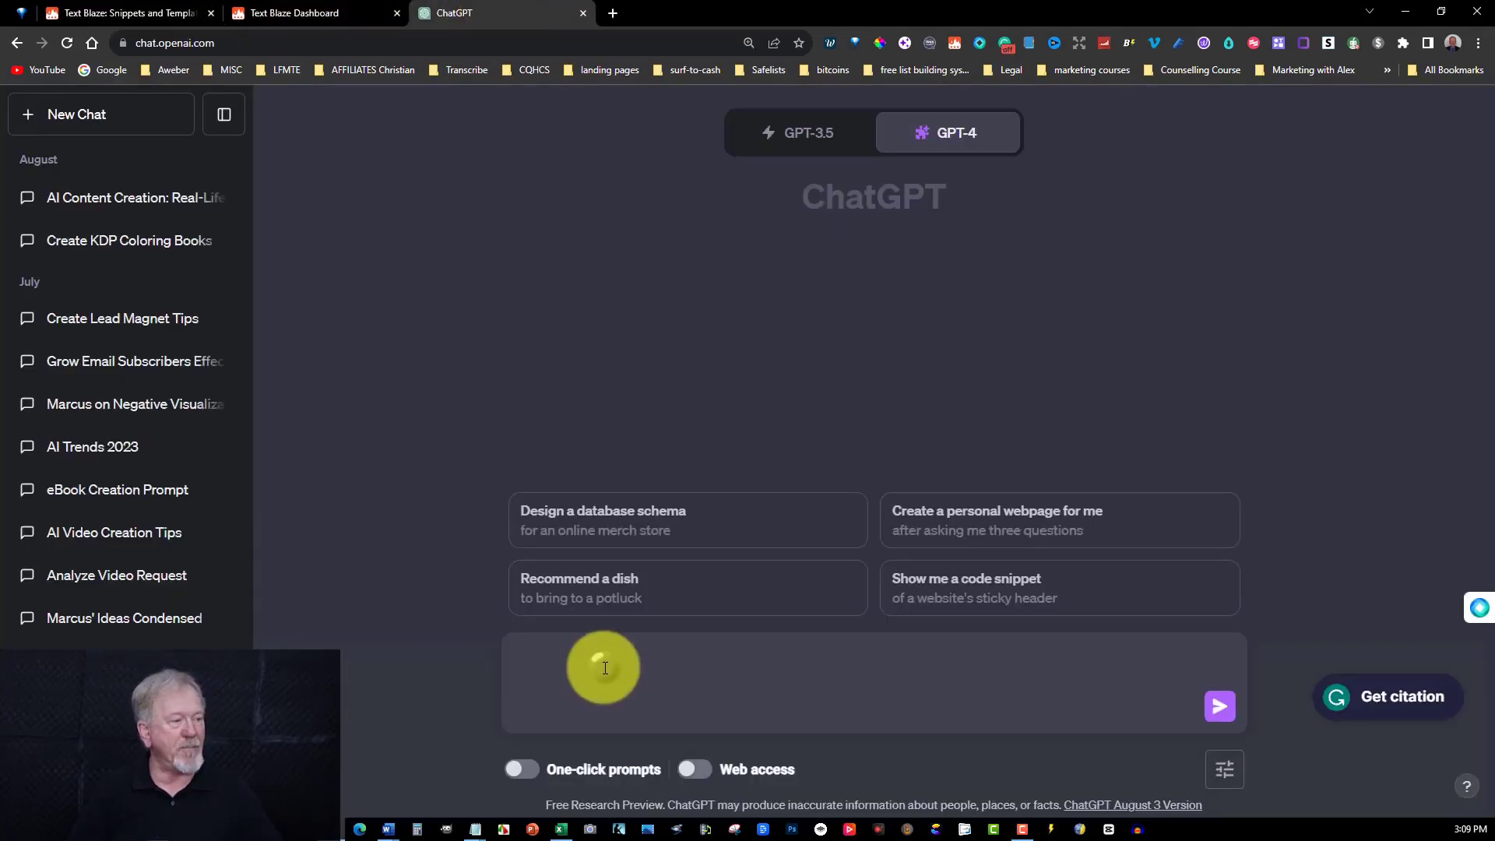
left_click(605, 668)
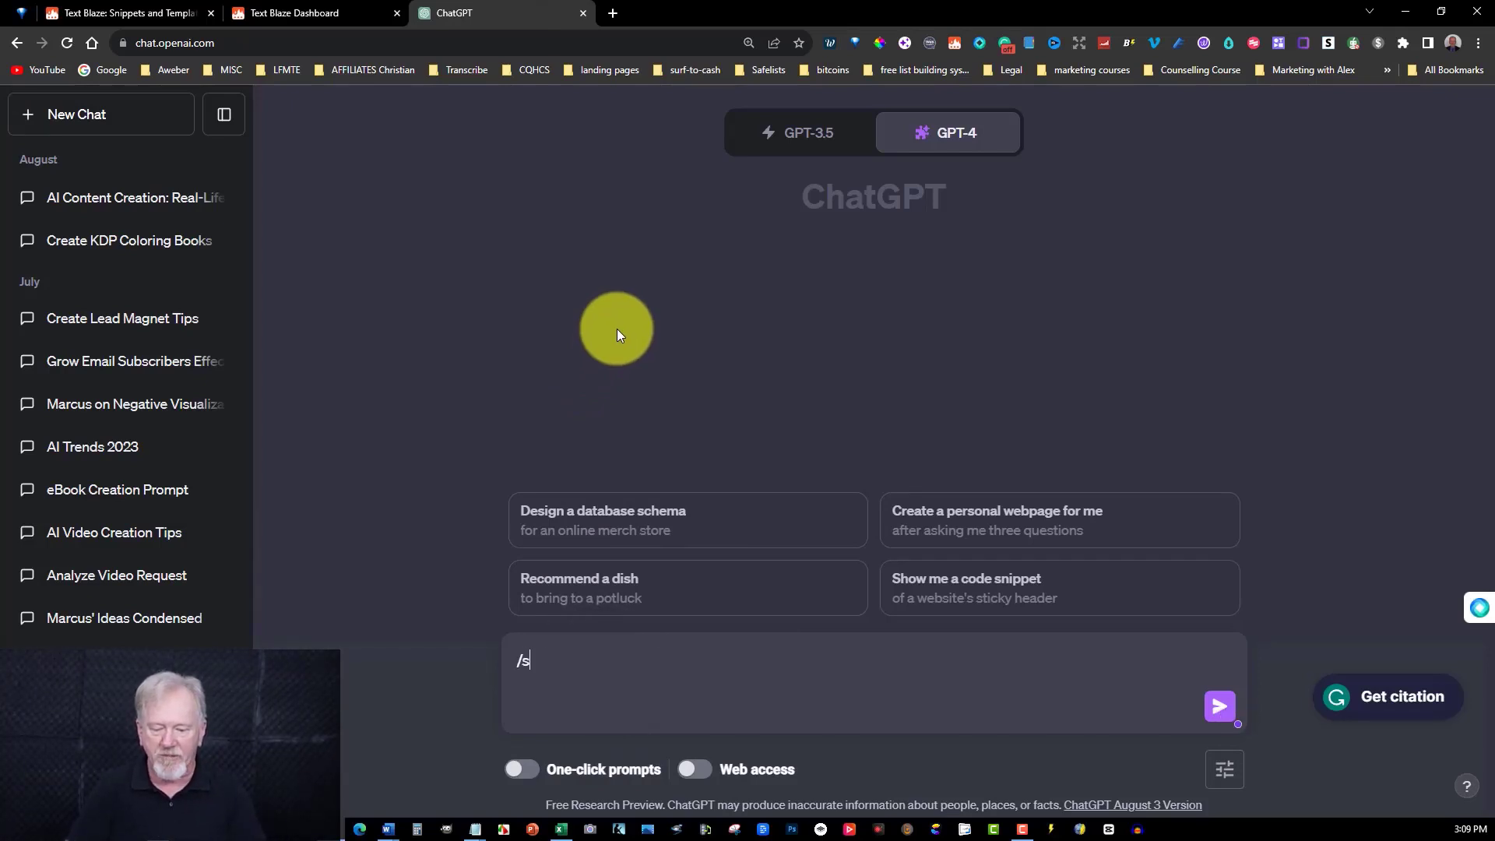
type("/script")
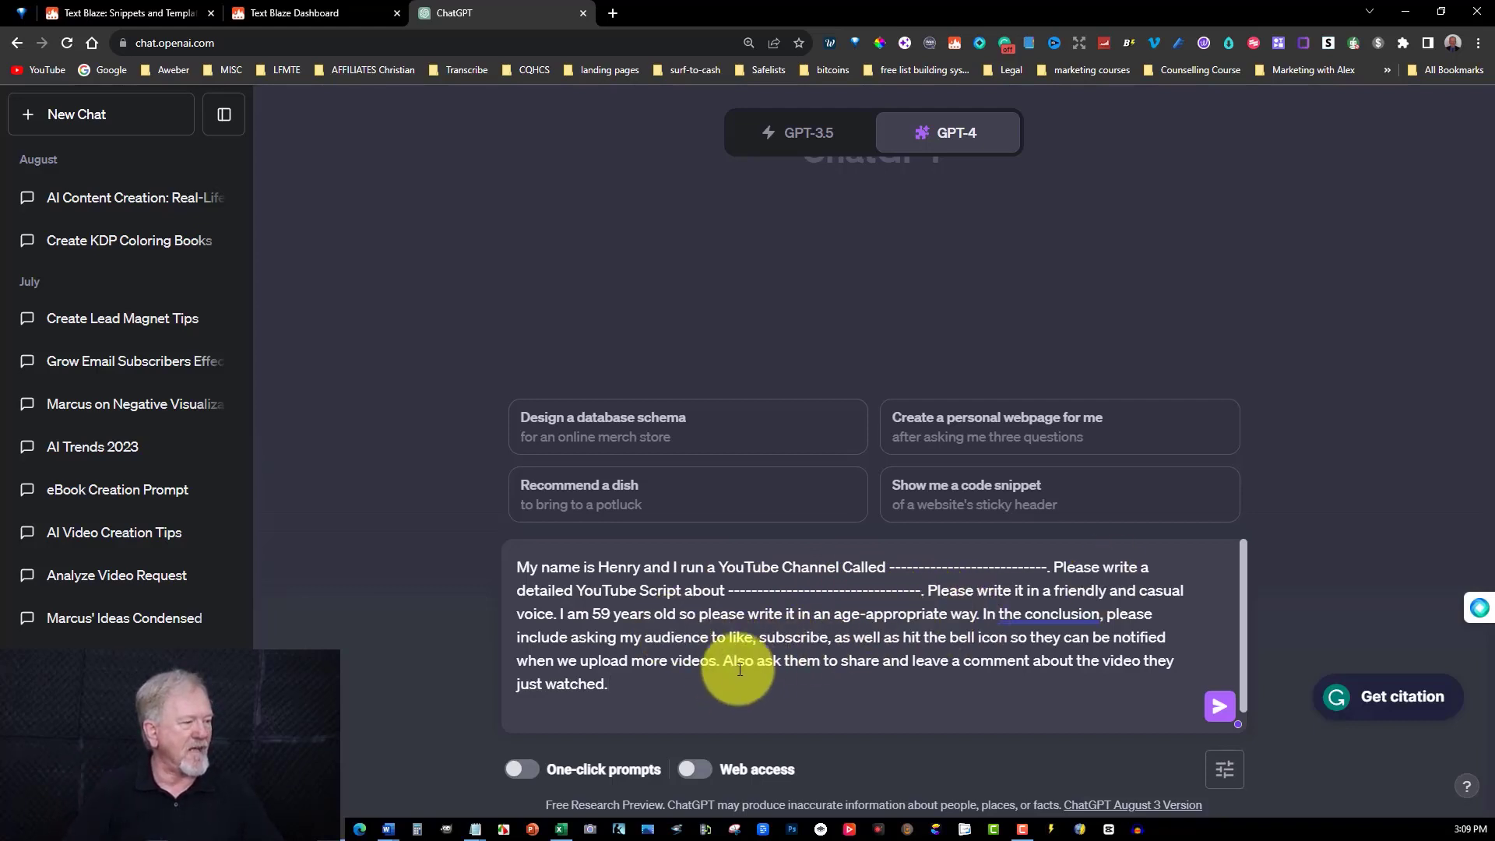
- Cut the whole inserted YouTube script prompt out of the ChatGPT message box
left_click_drag(626, 684, 502, 568)
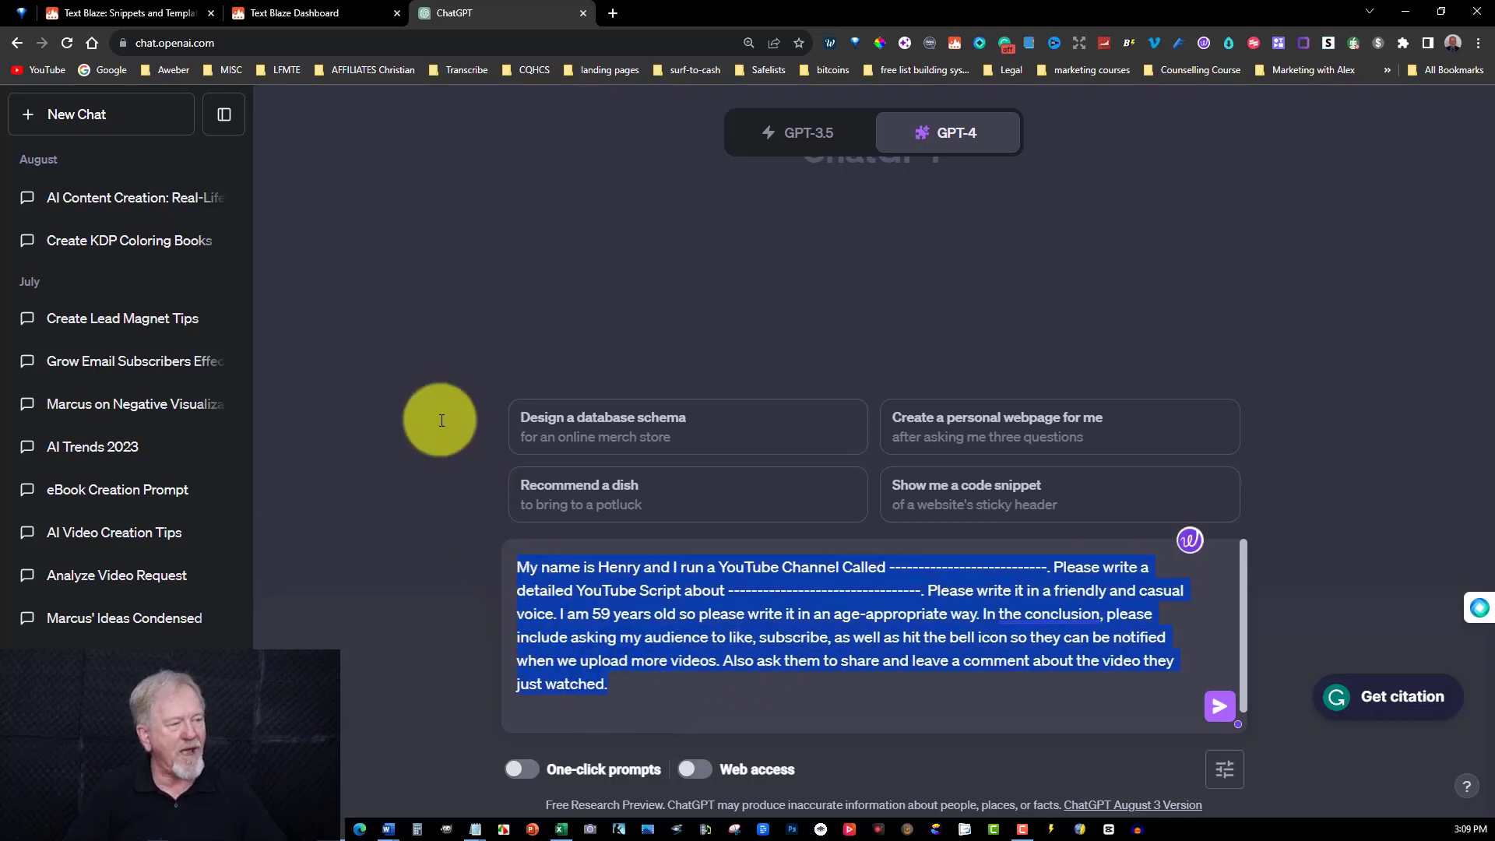
key("ctrl+x")
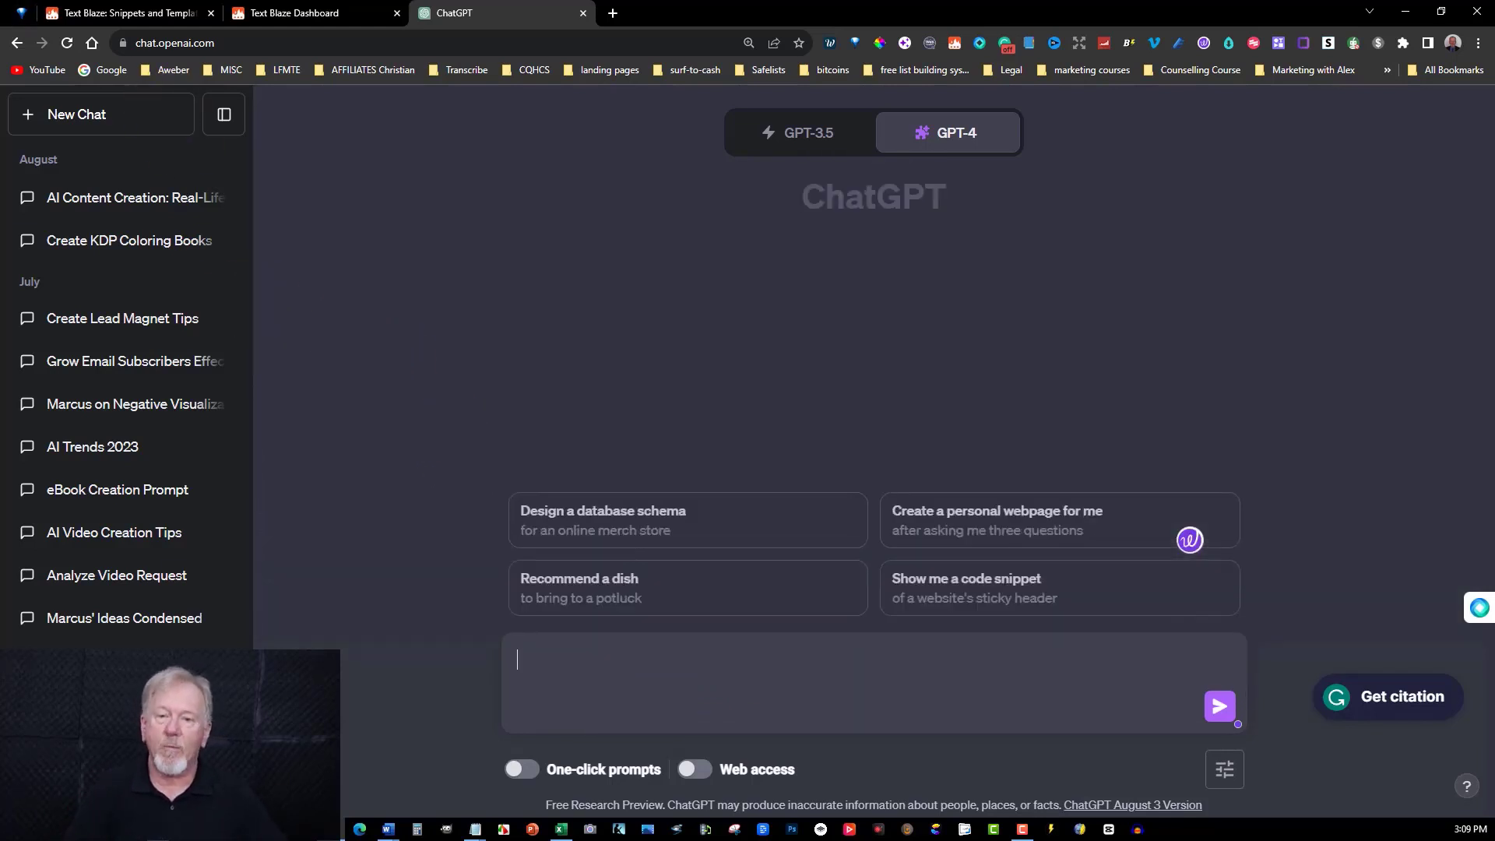
key("alt+Tab")
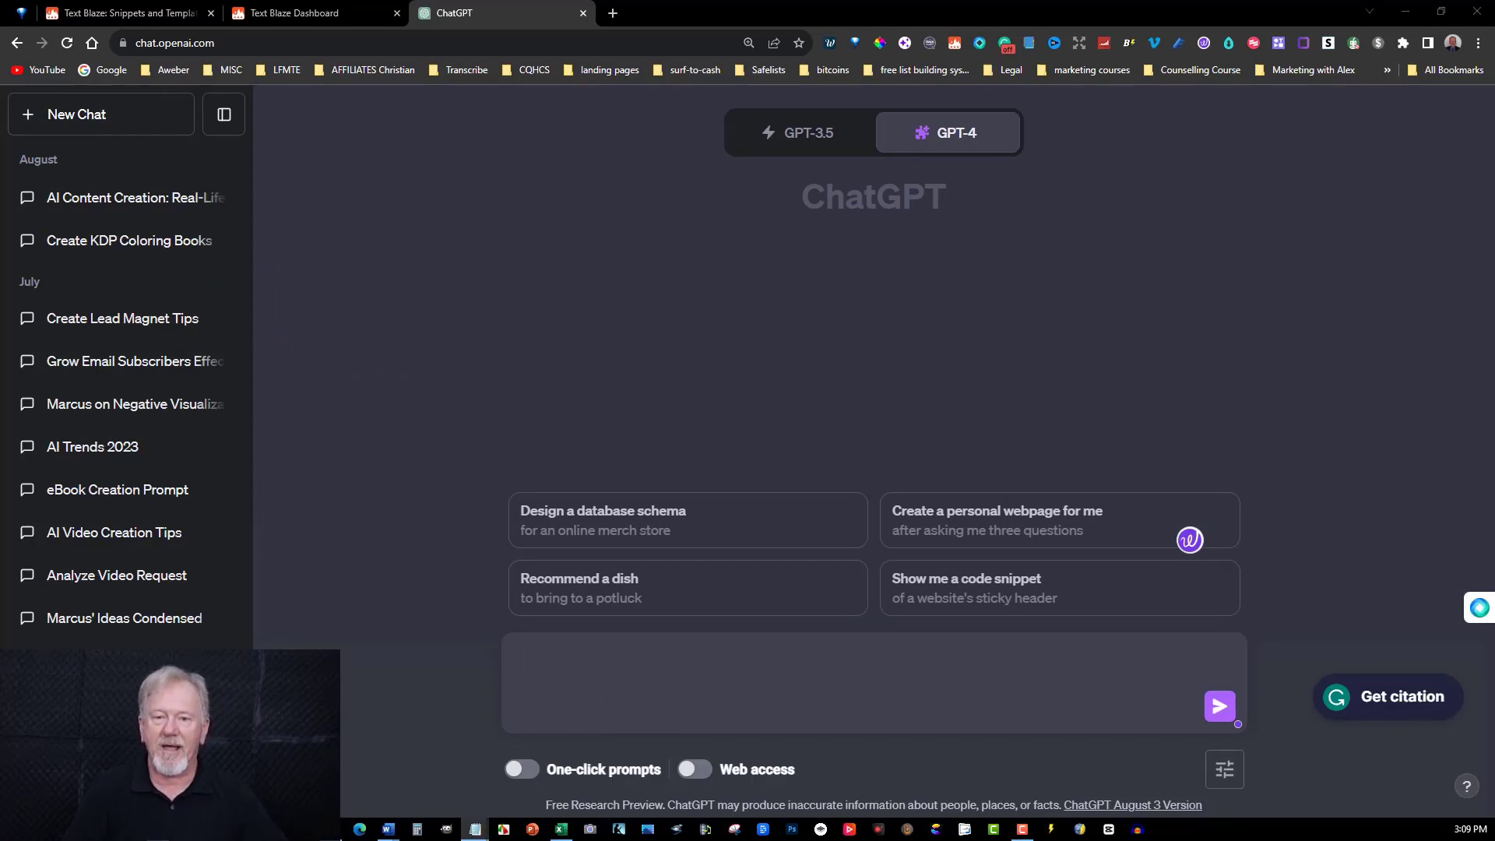
- Switch to the Text Blaze dashboard and create a new snippet labelled "summaryze"
left_click(268, 14)
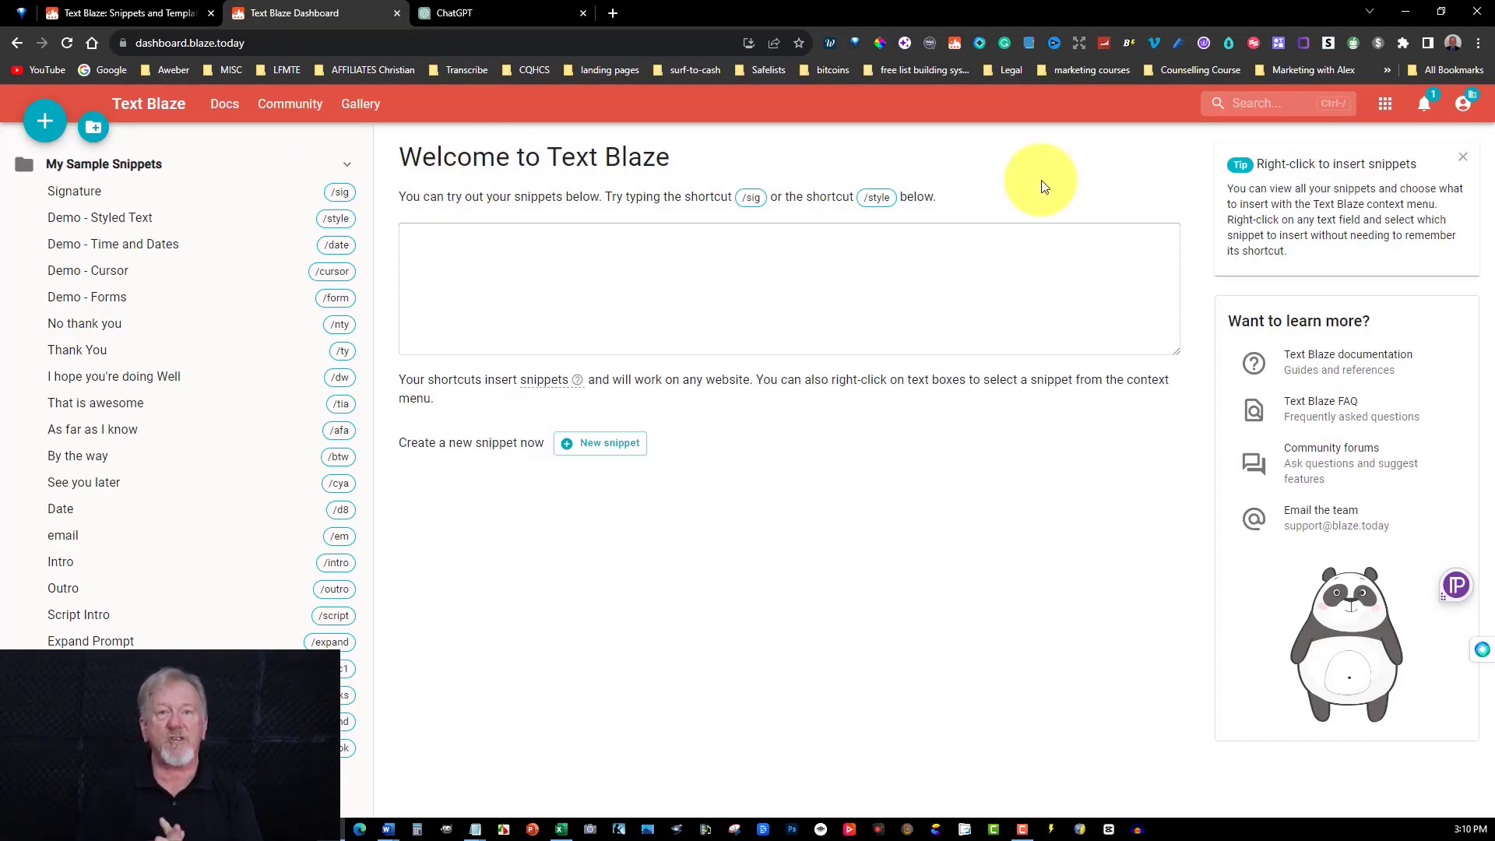
left_click(498, 13)
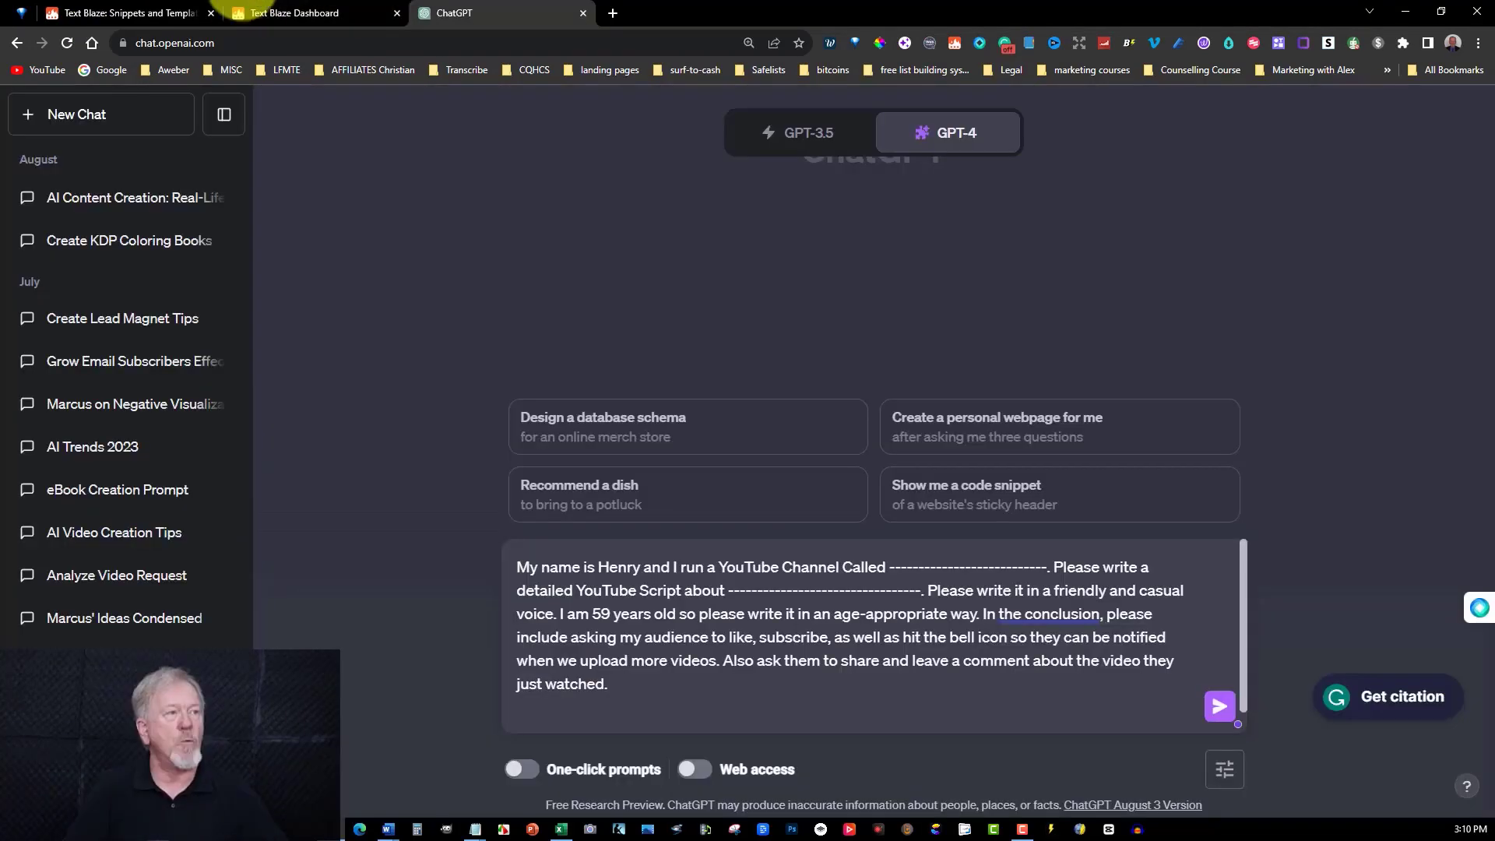
left_click(274, 9)
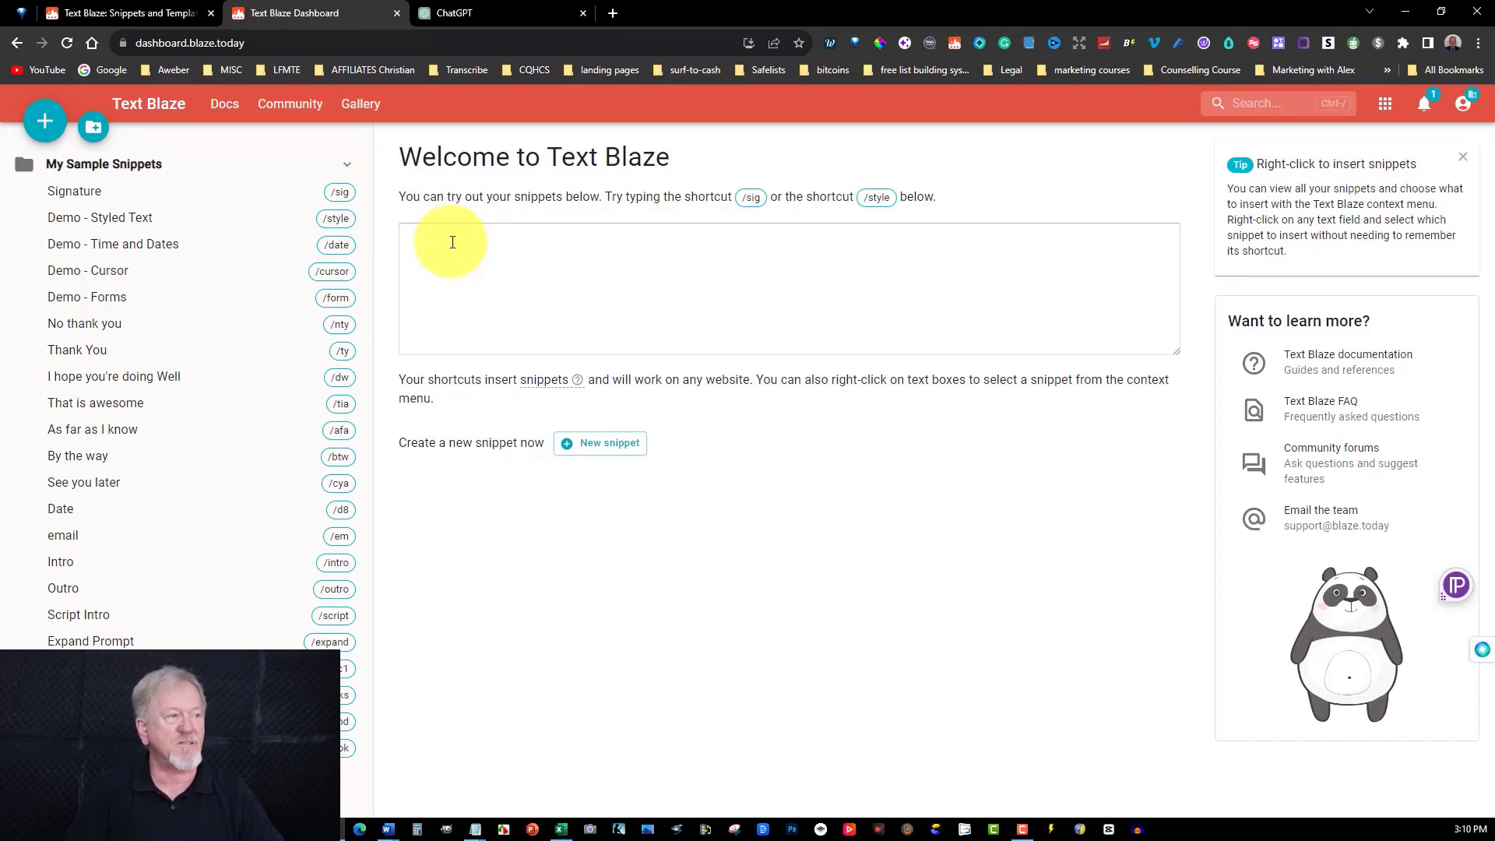
left_click(45, 128)
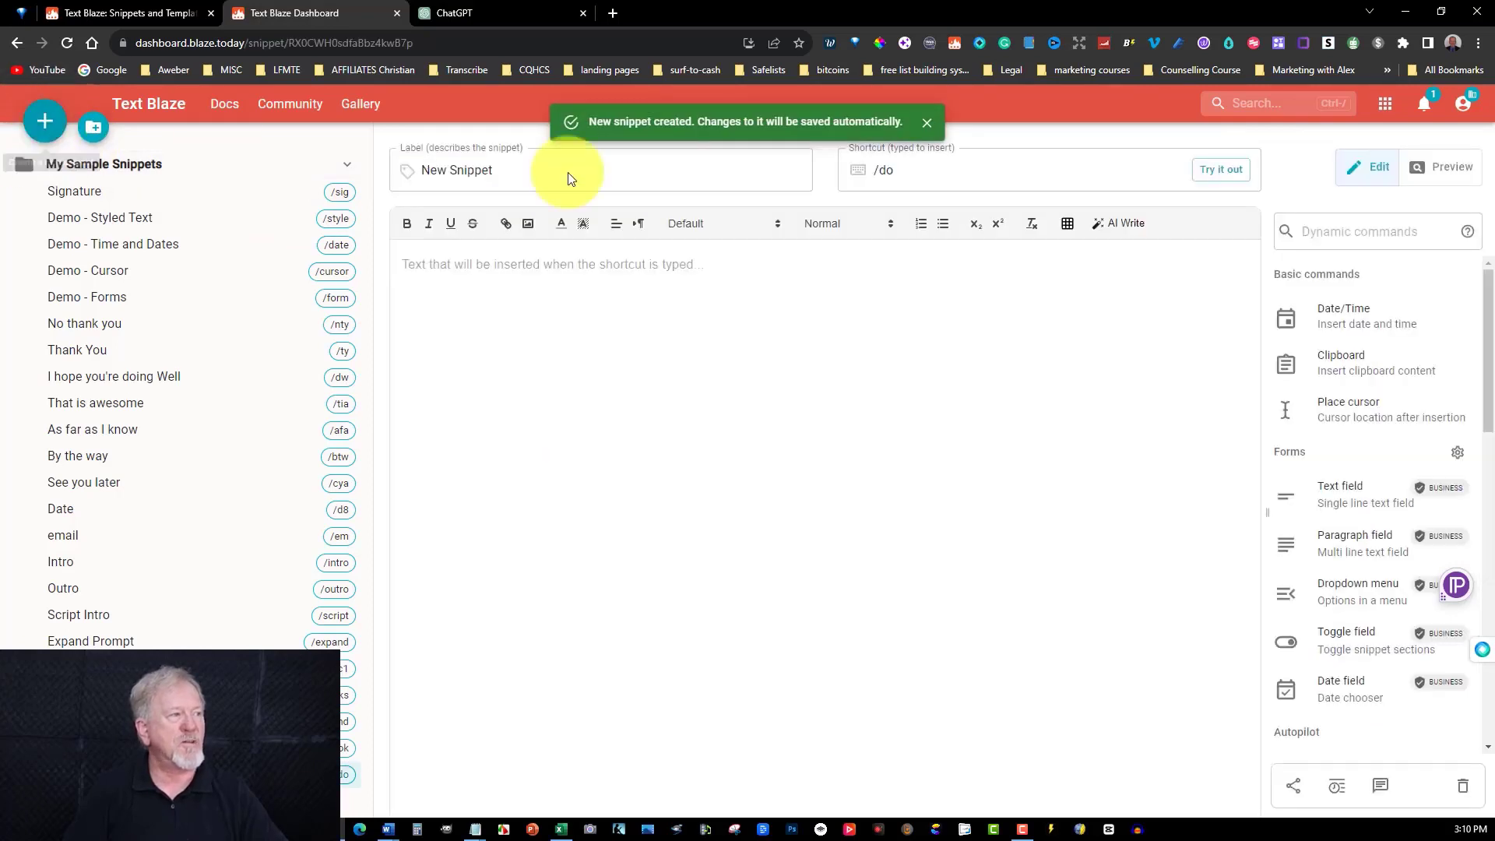
left_click(515, 171)
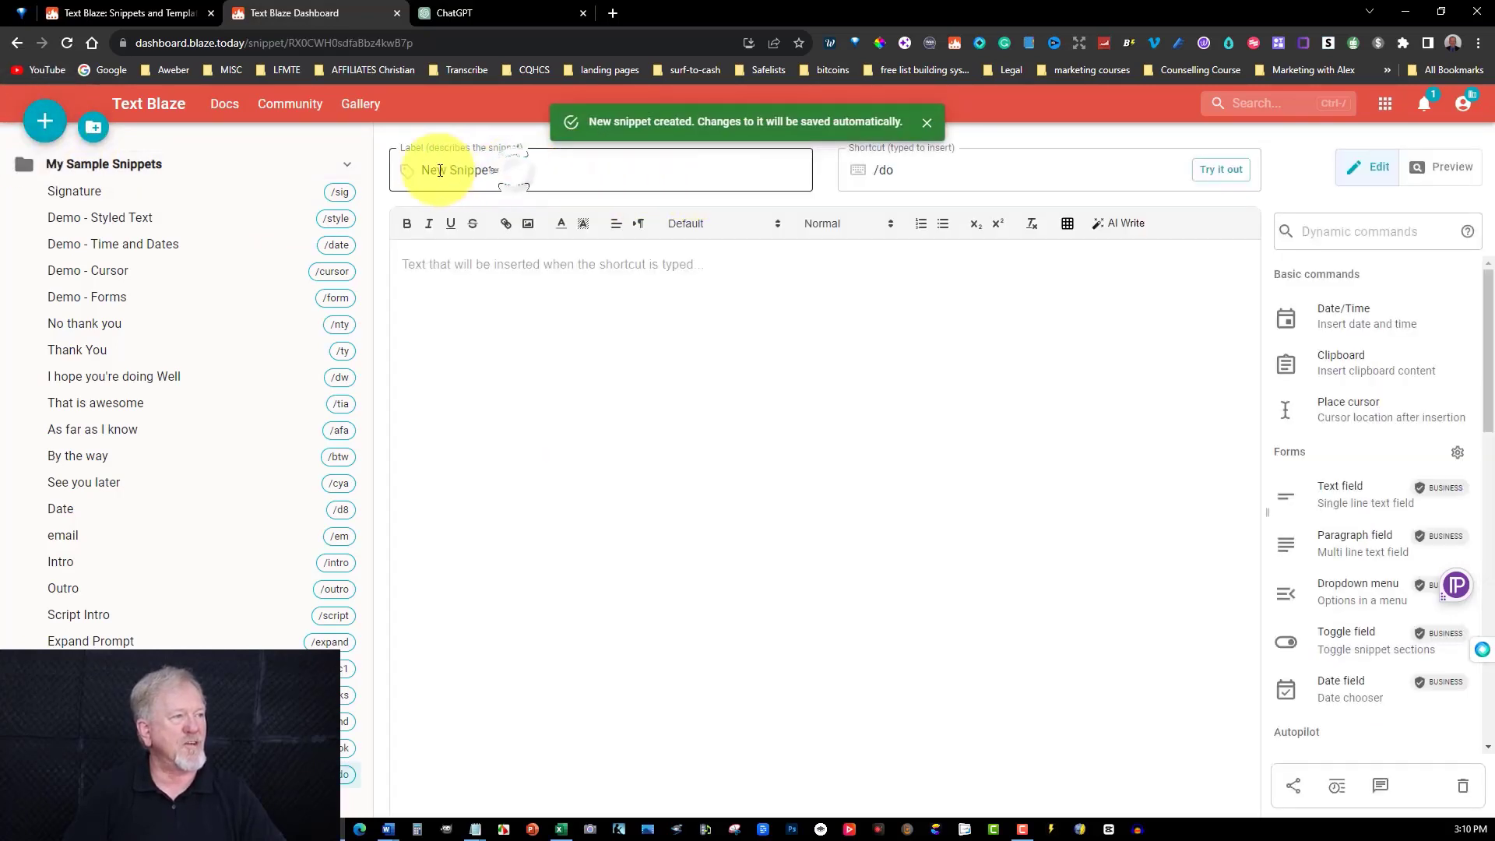
left_click_drag(439, 171, 401, 169)
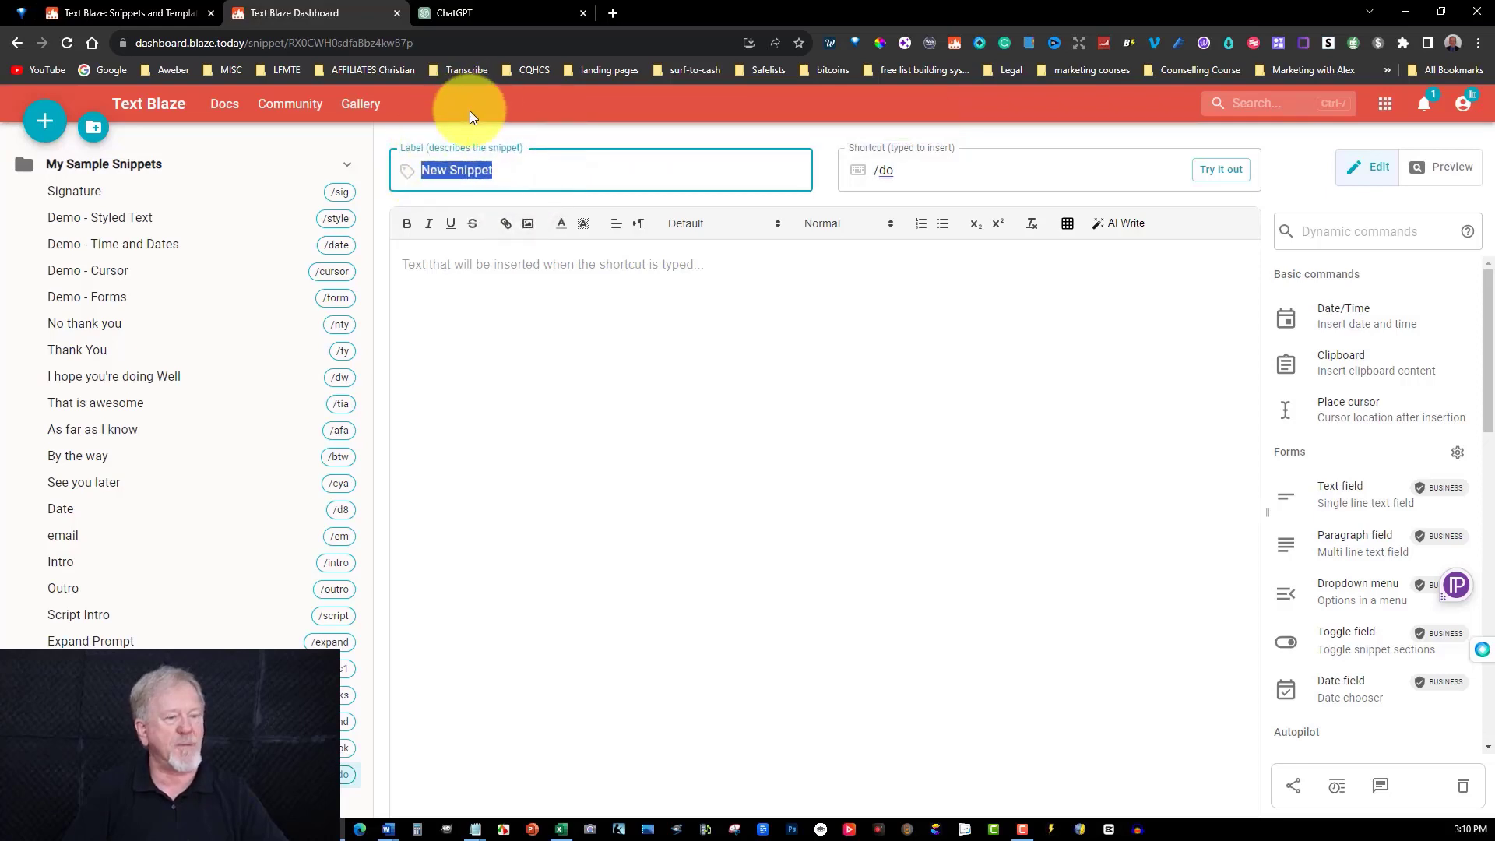
type("summaryze")
- Replace the new snippet's default shortcut with /sum
left_click(878, 166)
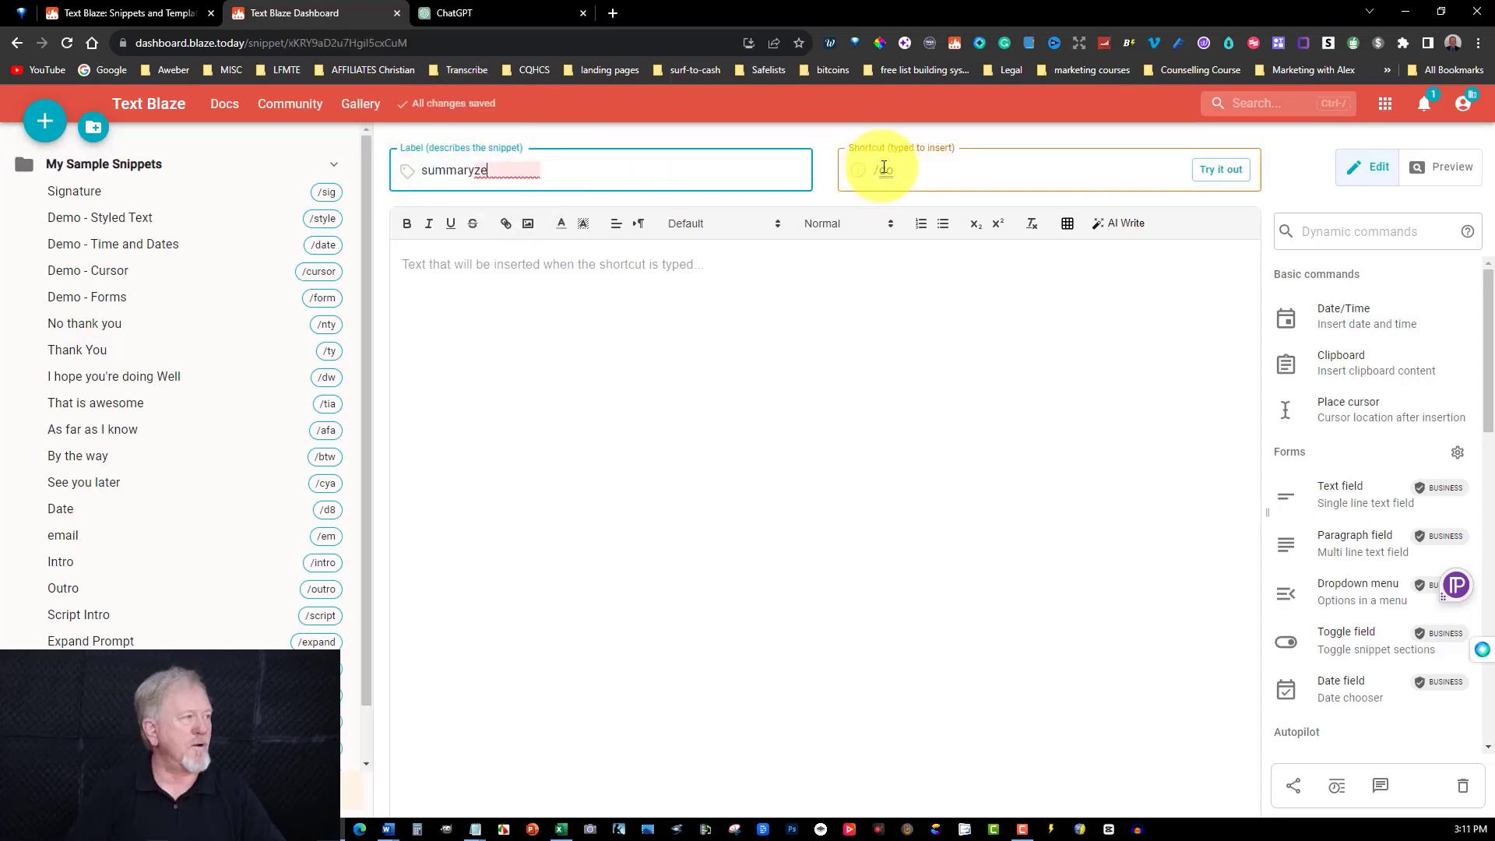
key("BackSpace")
key("BackSpace")
key("BackSpace")
key("ctrl+z")
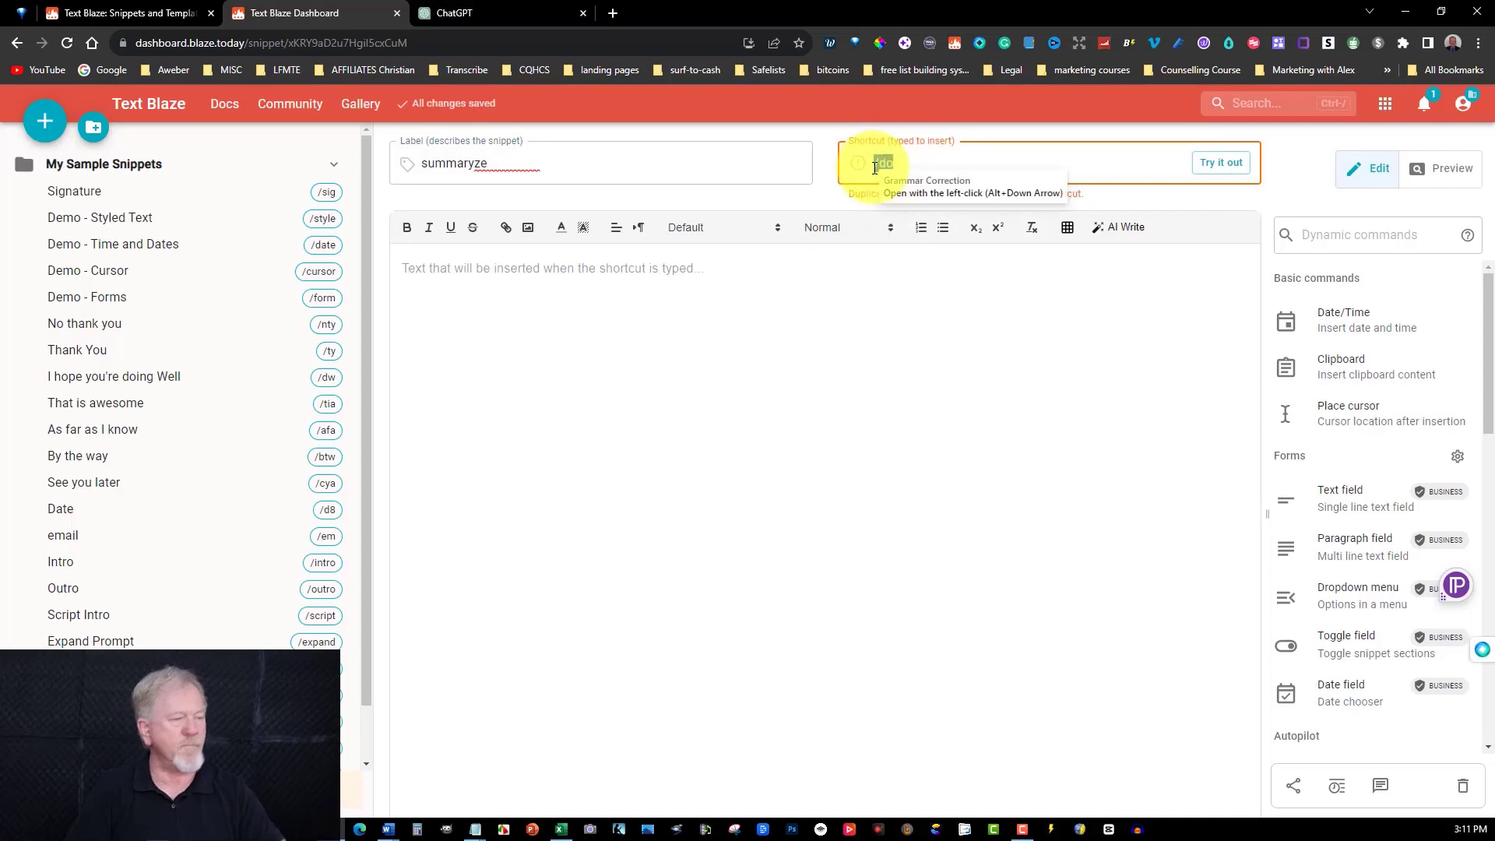
type("/sum")
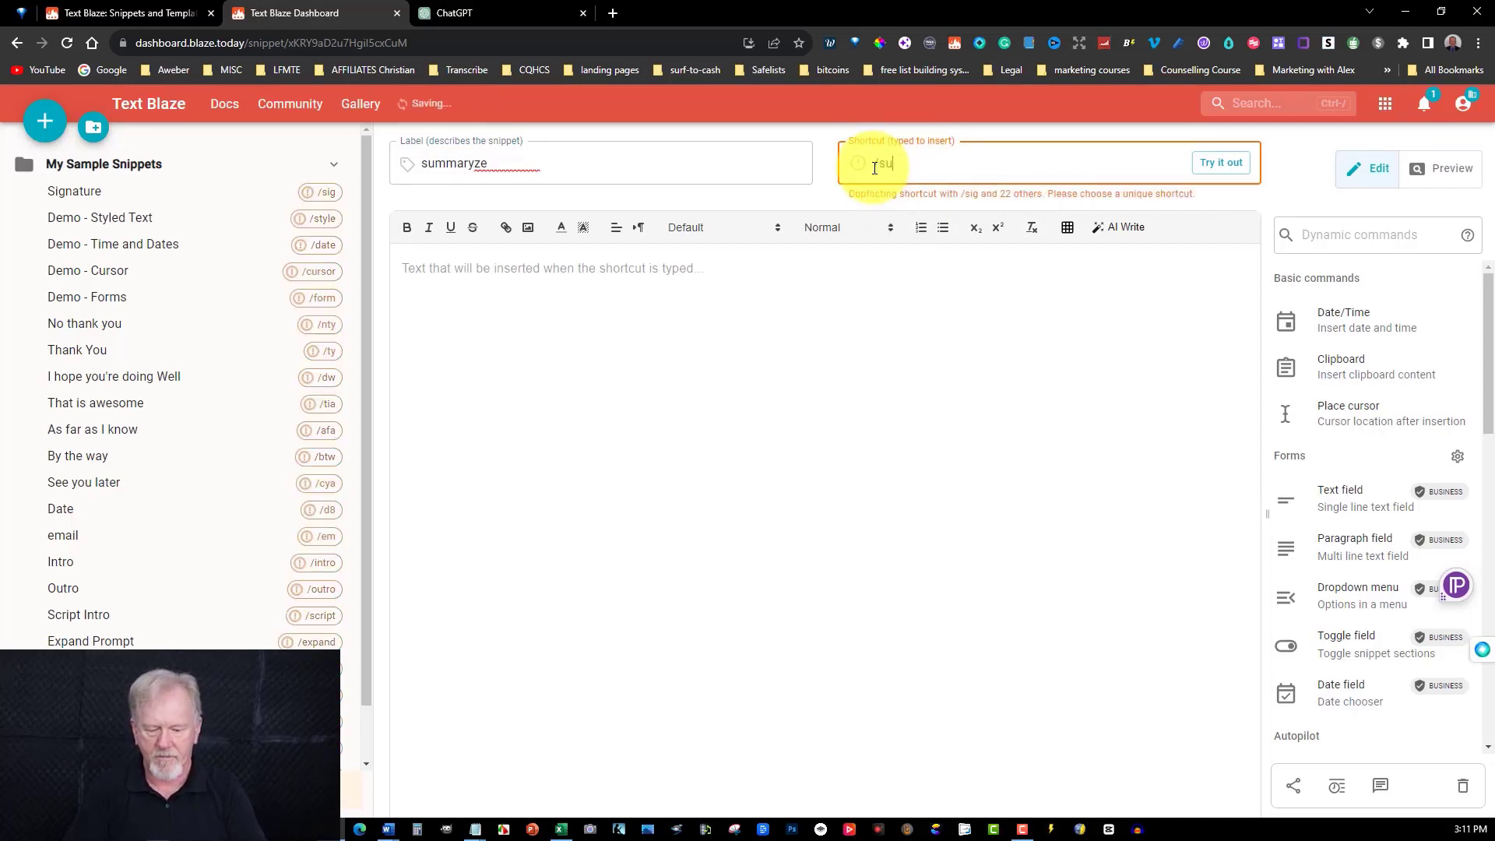
- Enter snippet text asking to summarize the text "______" as accurately as possible, keep all relevant information and correctly reflect its main meaning
left_click(405, 264)
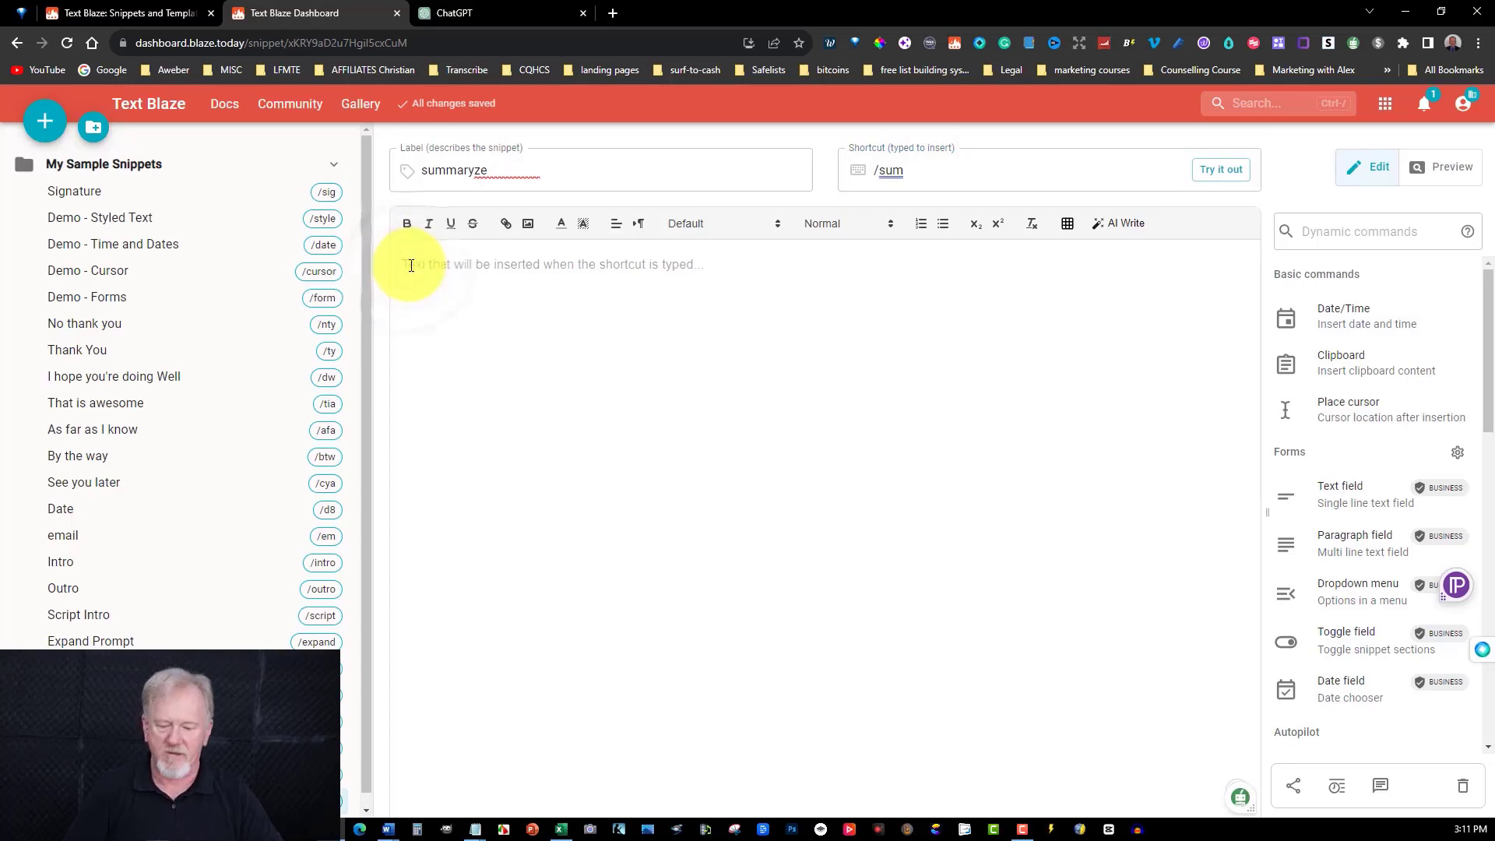
type("Please summarize the following text: \"______\" be as accurate as possible. Keep all of the relevant information and make sure that it correctly reflects the main meaning within it.")
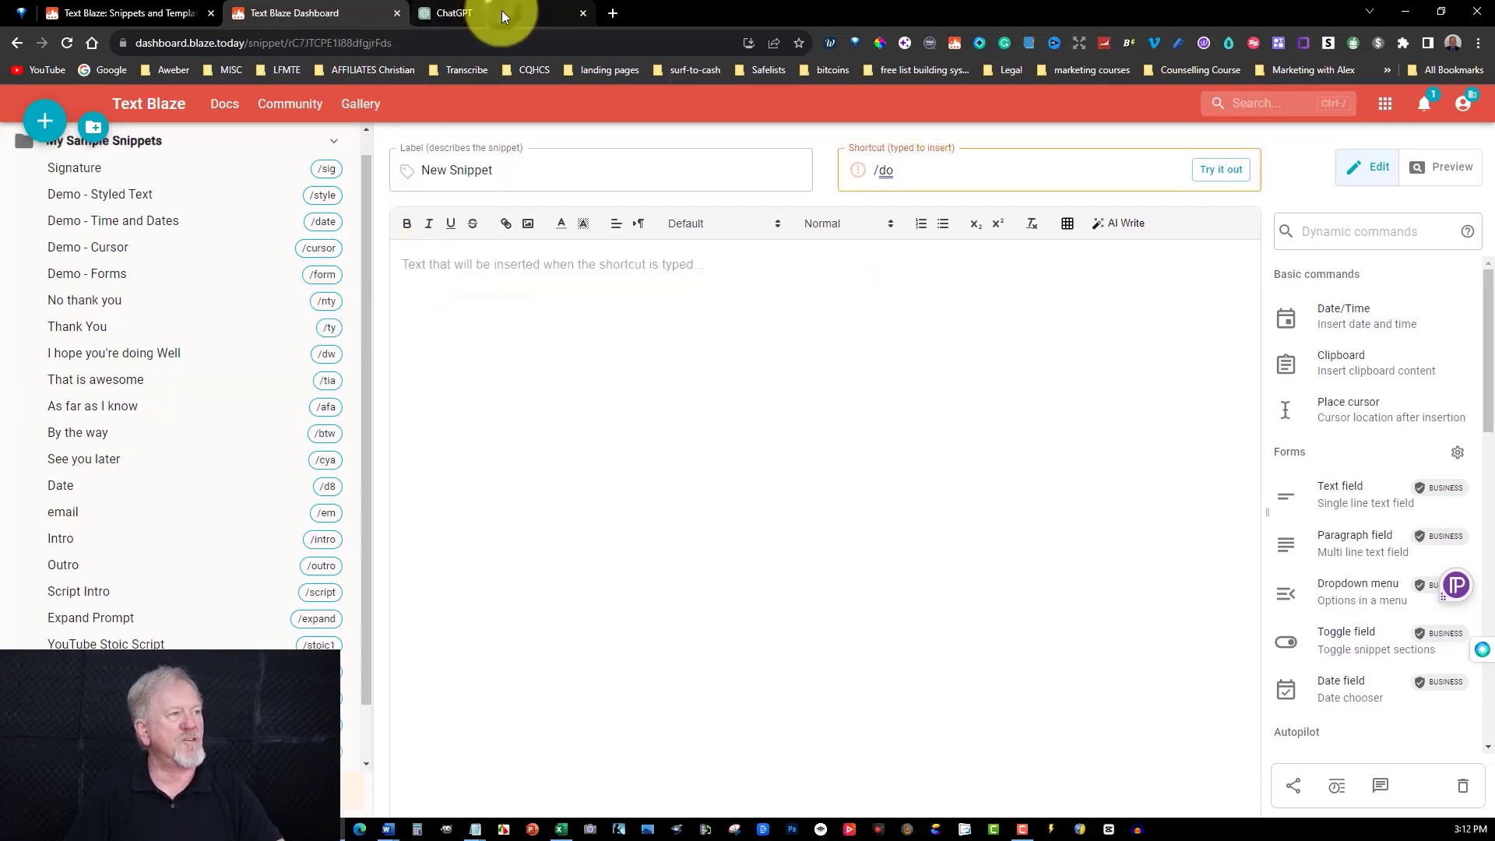
- Switch to ChatGPT and replace the existing message with the summarizing prompt by using the /sum snippet shortcut
key("ctrl+Tab")
key("ctrl+a")
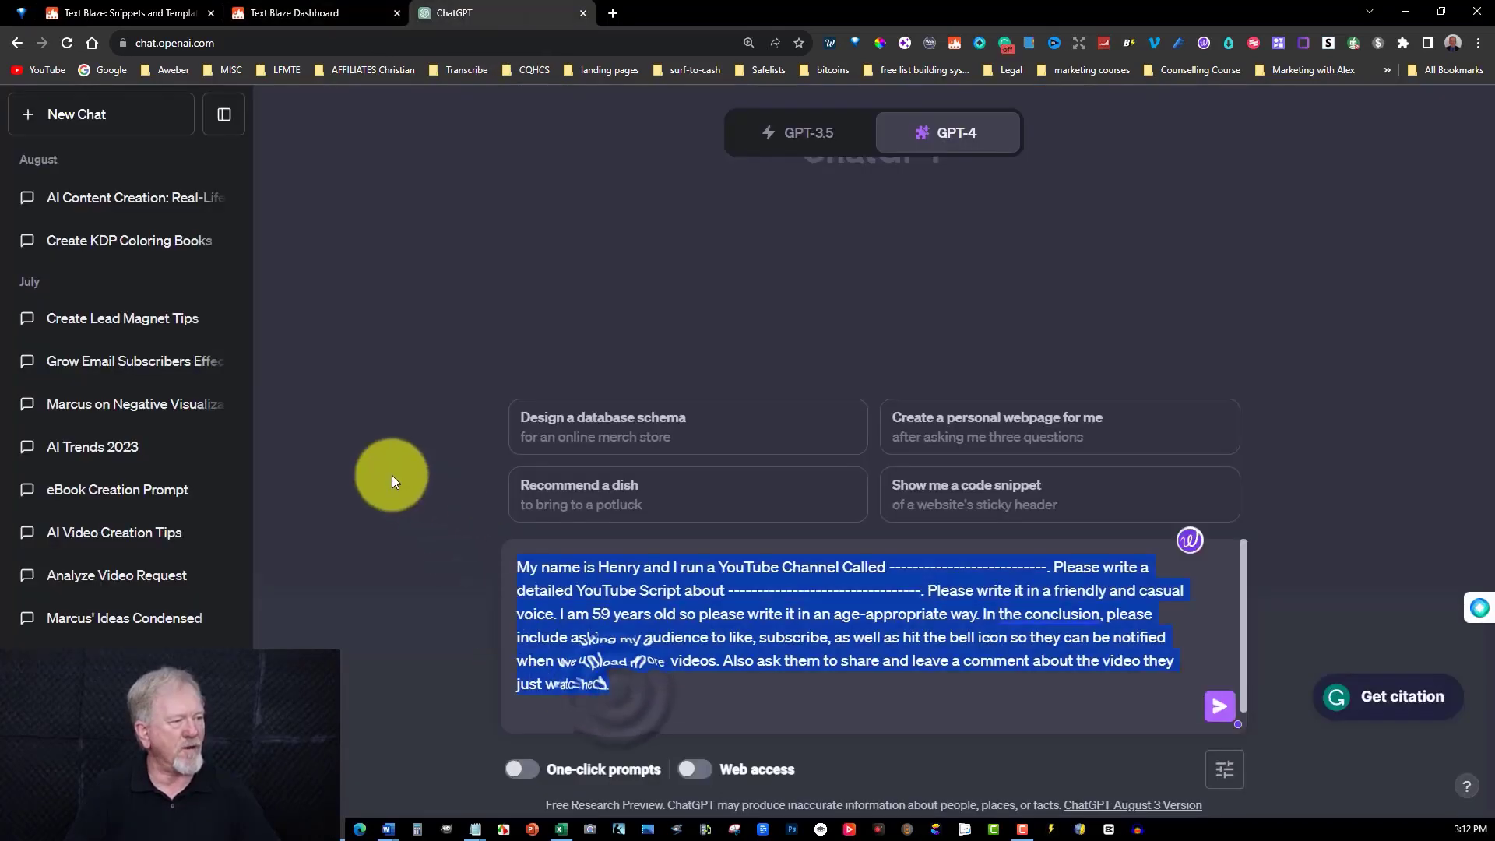
key("ctrl+x")
type("/sum")
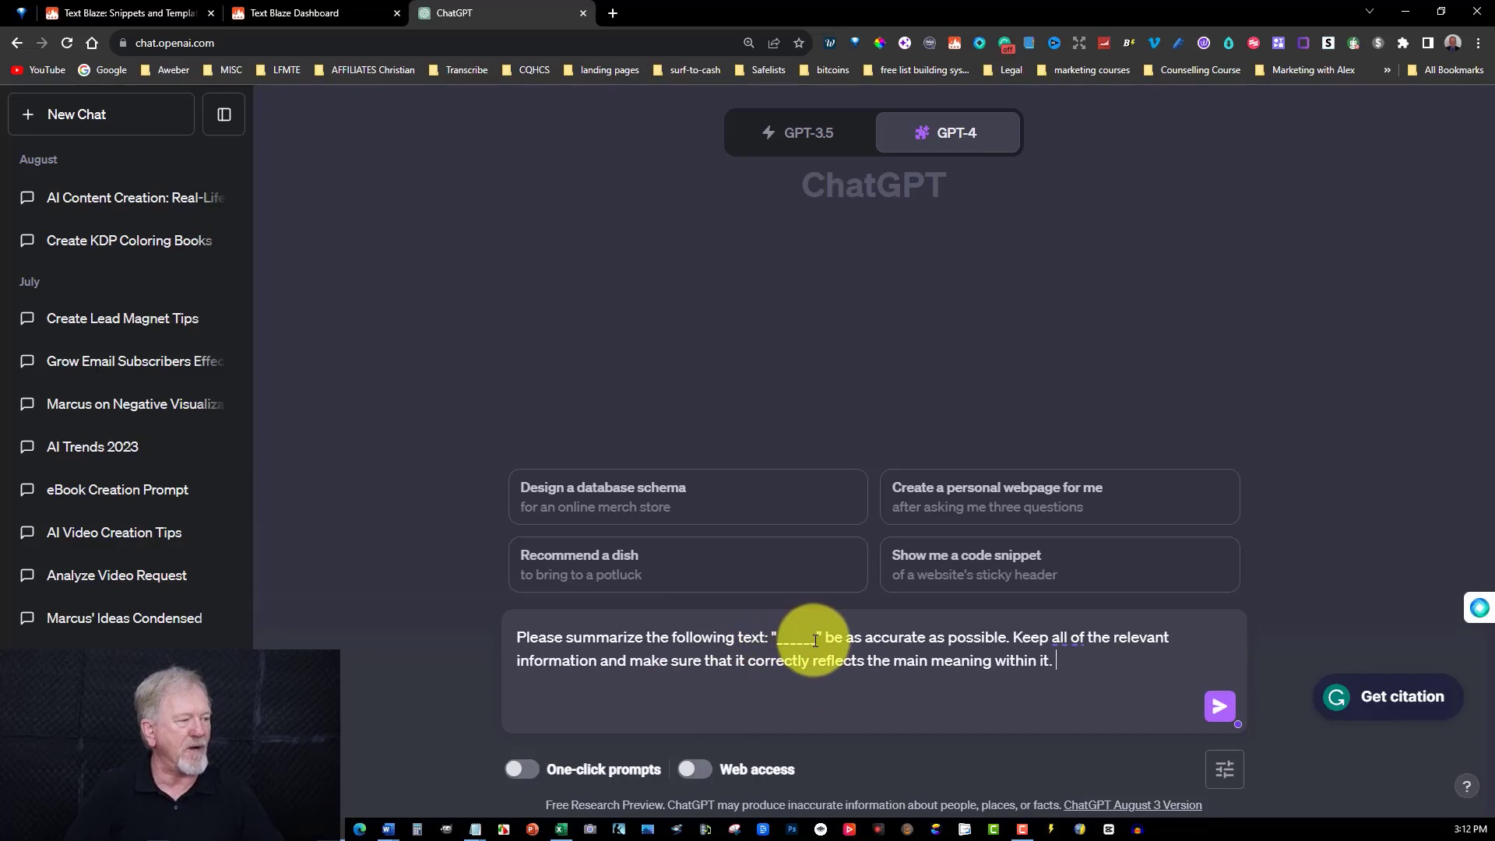
- Point out the blank placeholder in the summarizing prompt, then cut the whole prompt from the message box
double_click(815, 640)
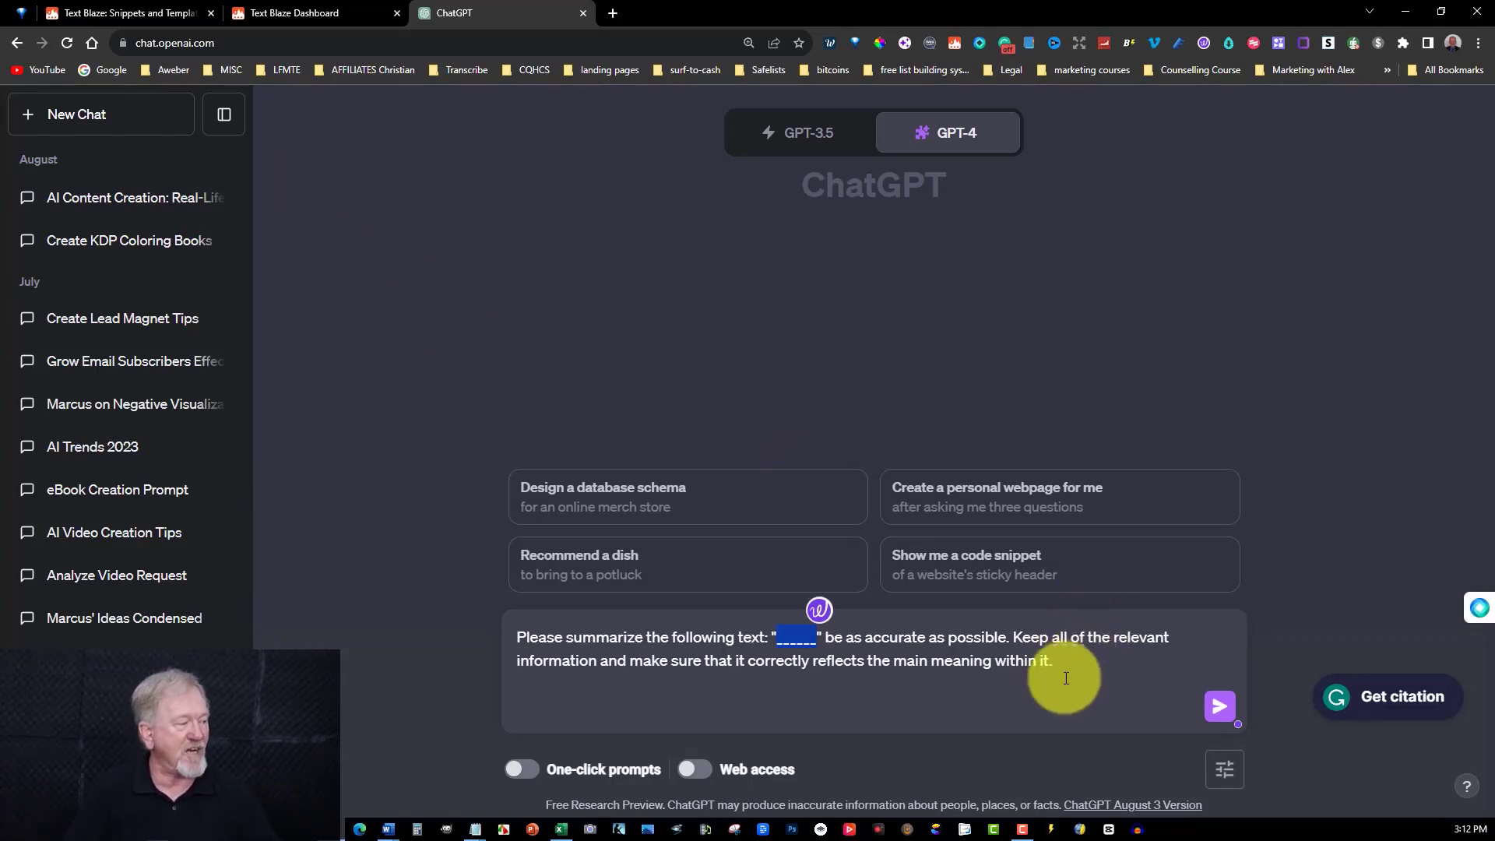
left_click_drag(1047, 668, 497, 633)
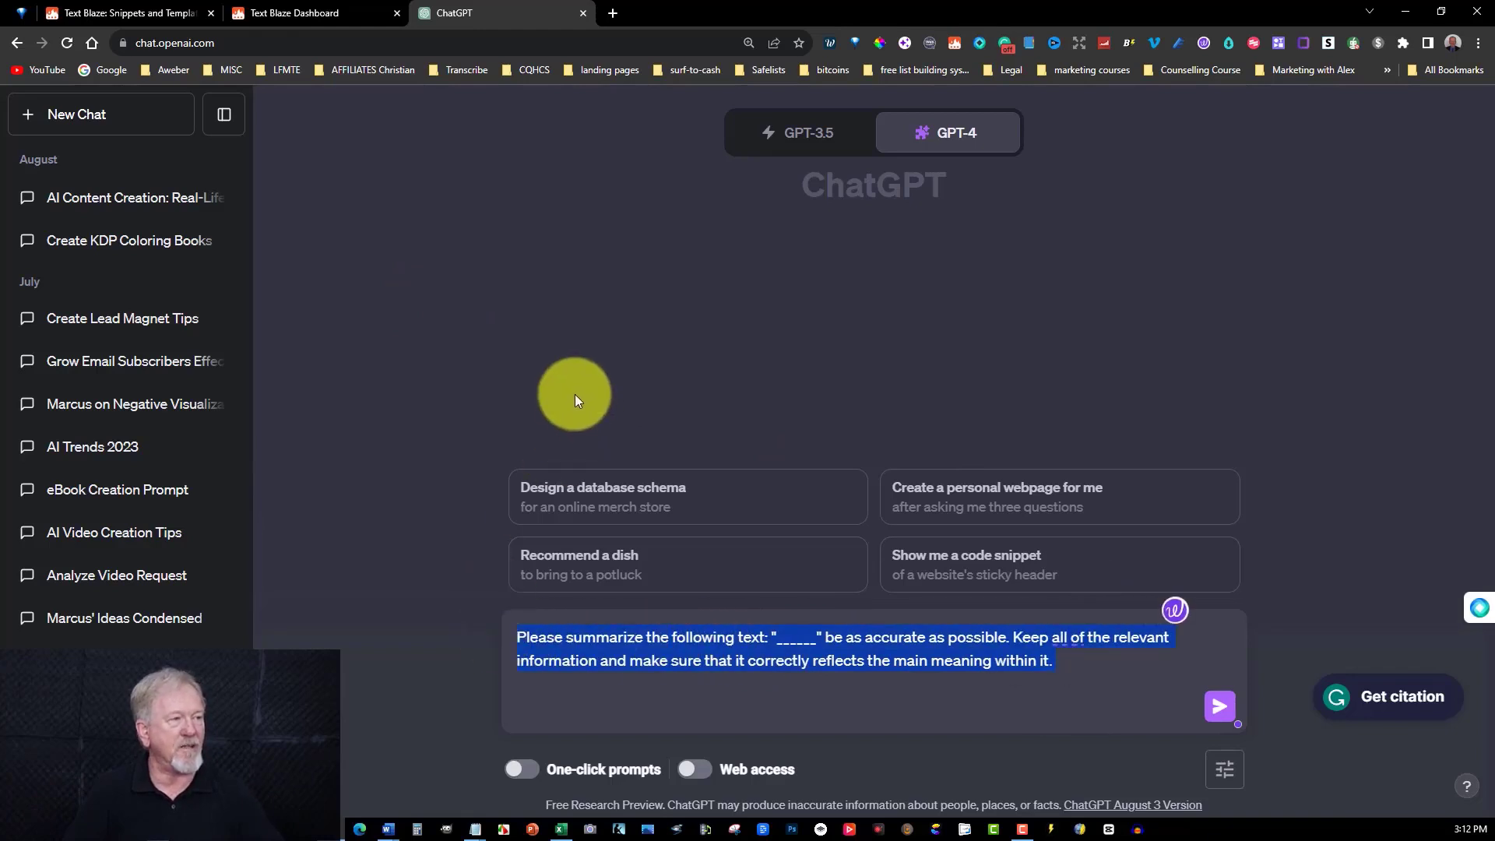
key("ctrl+x")
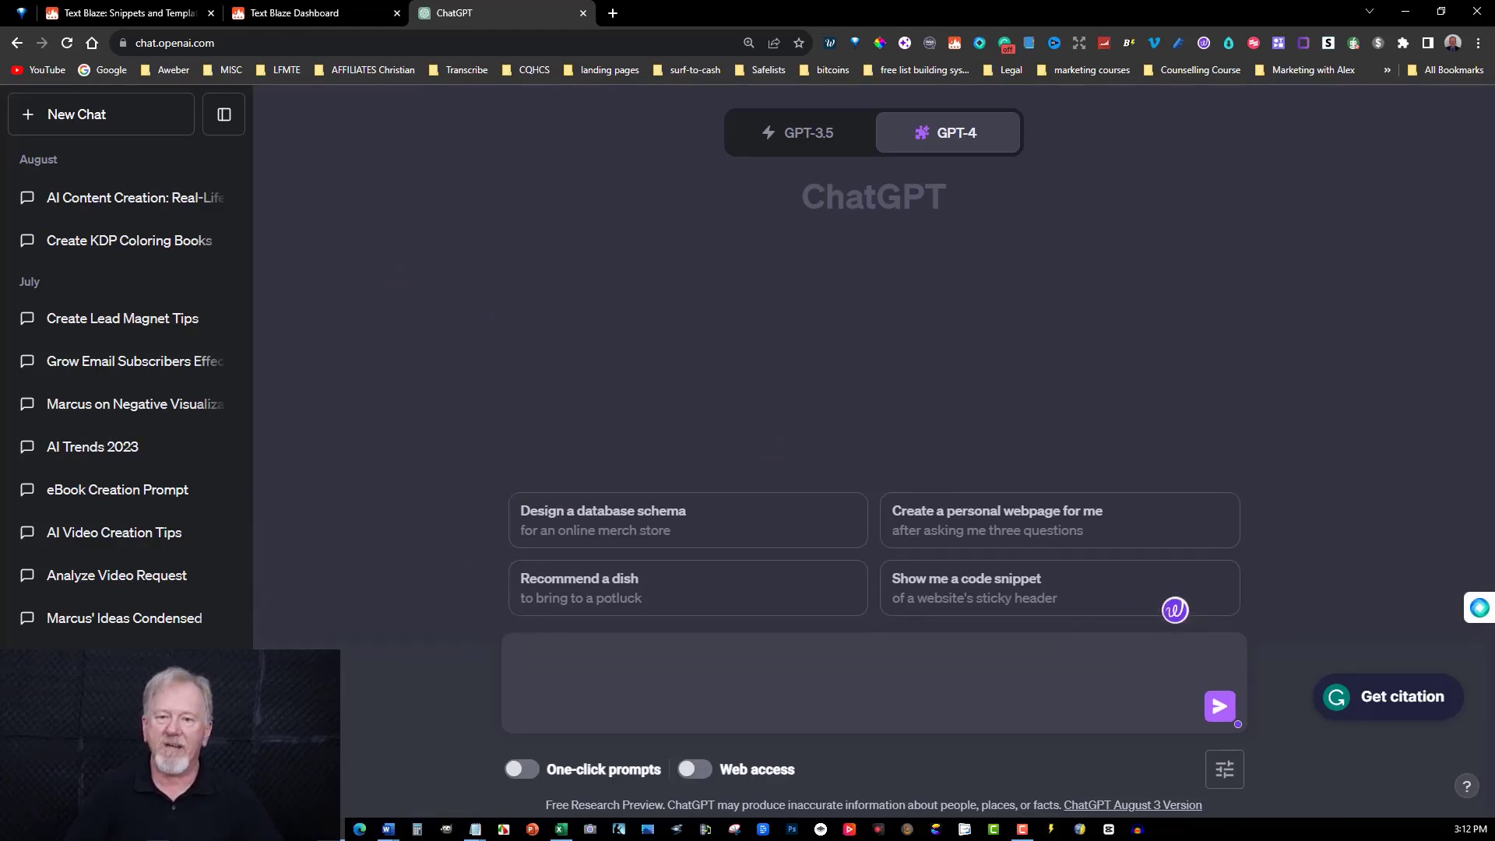
- Return to the Text Blaze dashboard and create another new snippet labelled "cleaning ad"
left_click(475, 829)
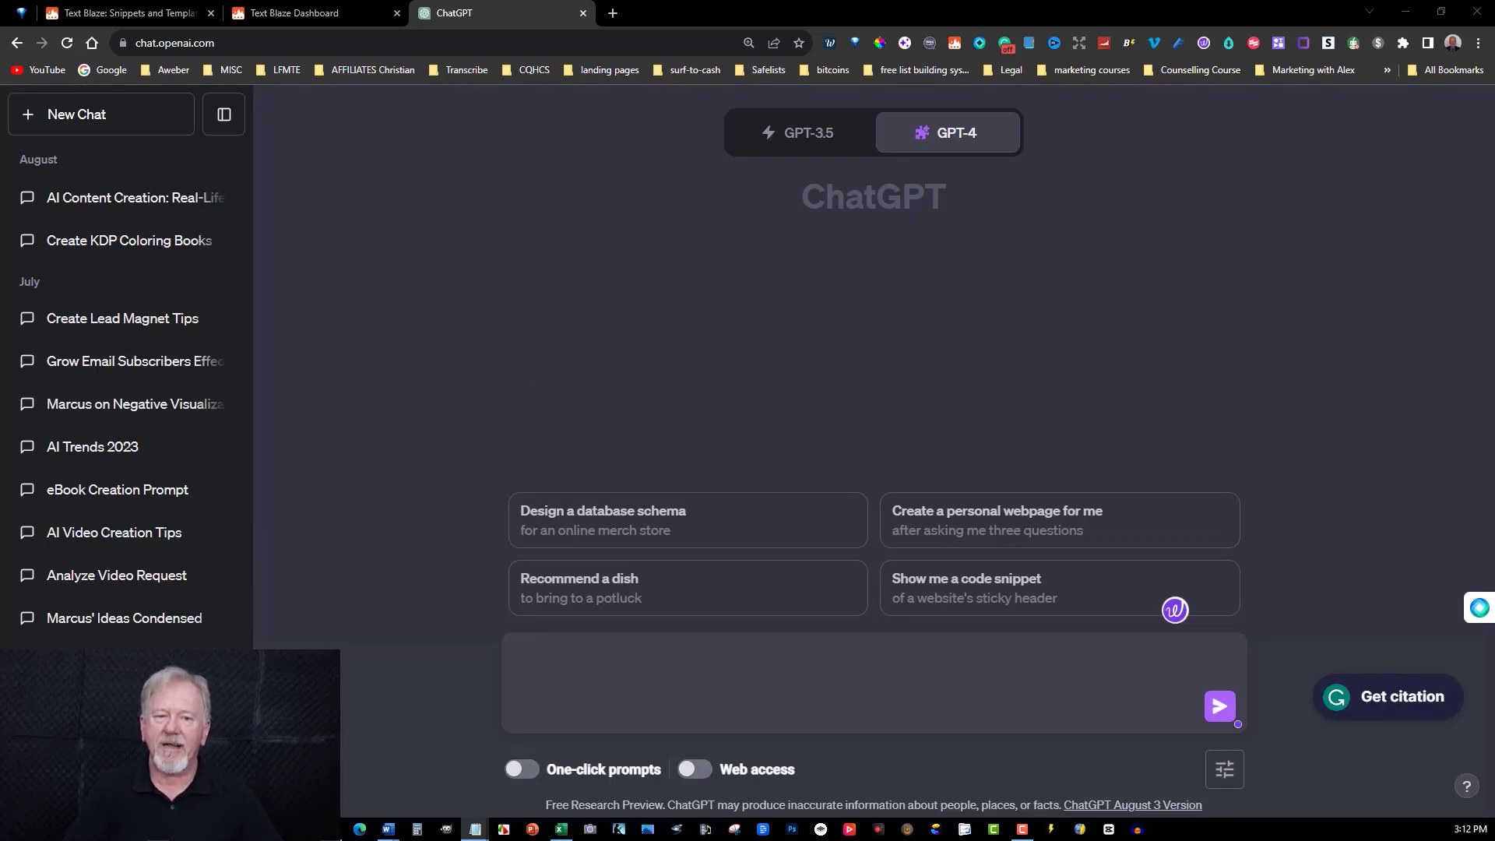
left_click(302, 12)
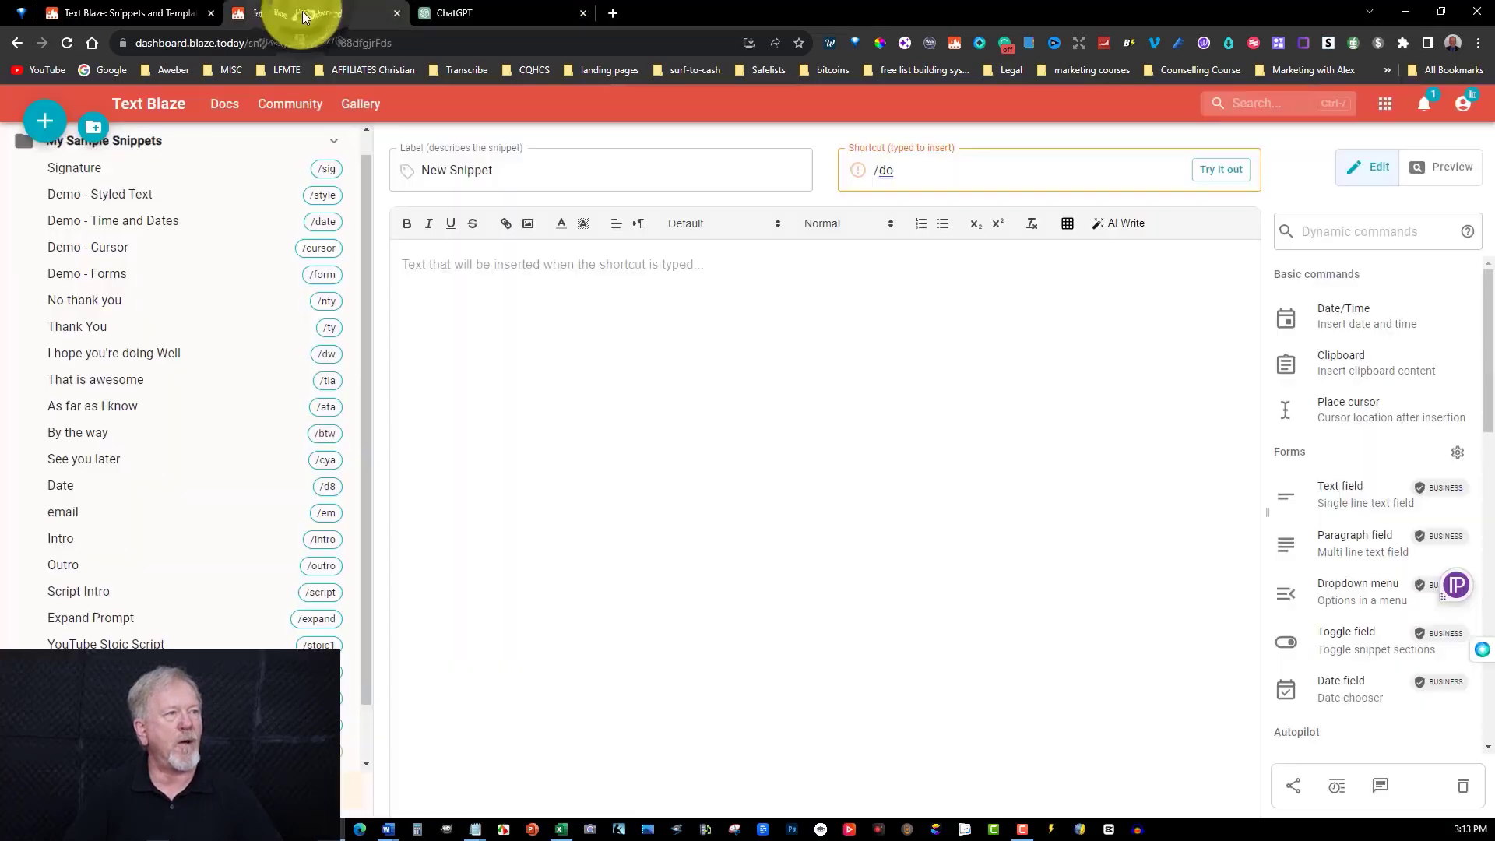
left_click(41, 125)
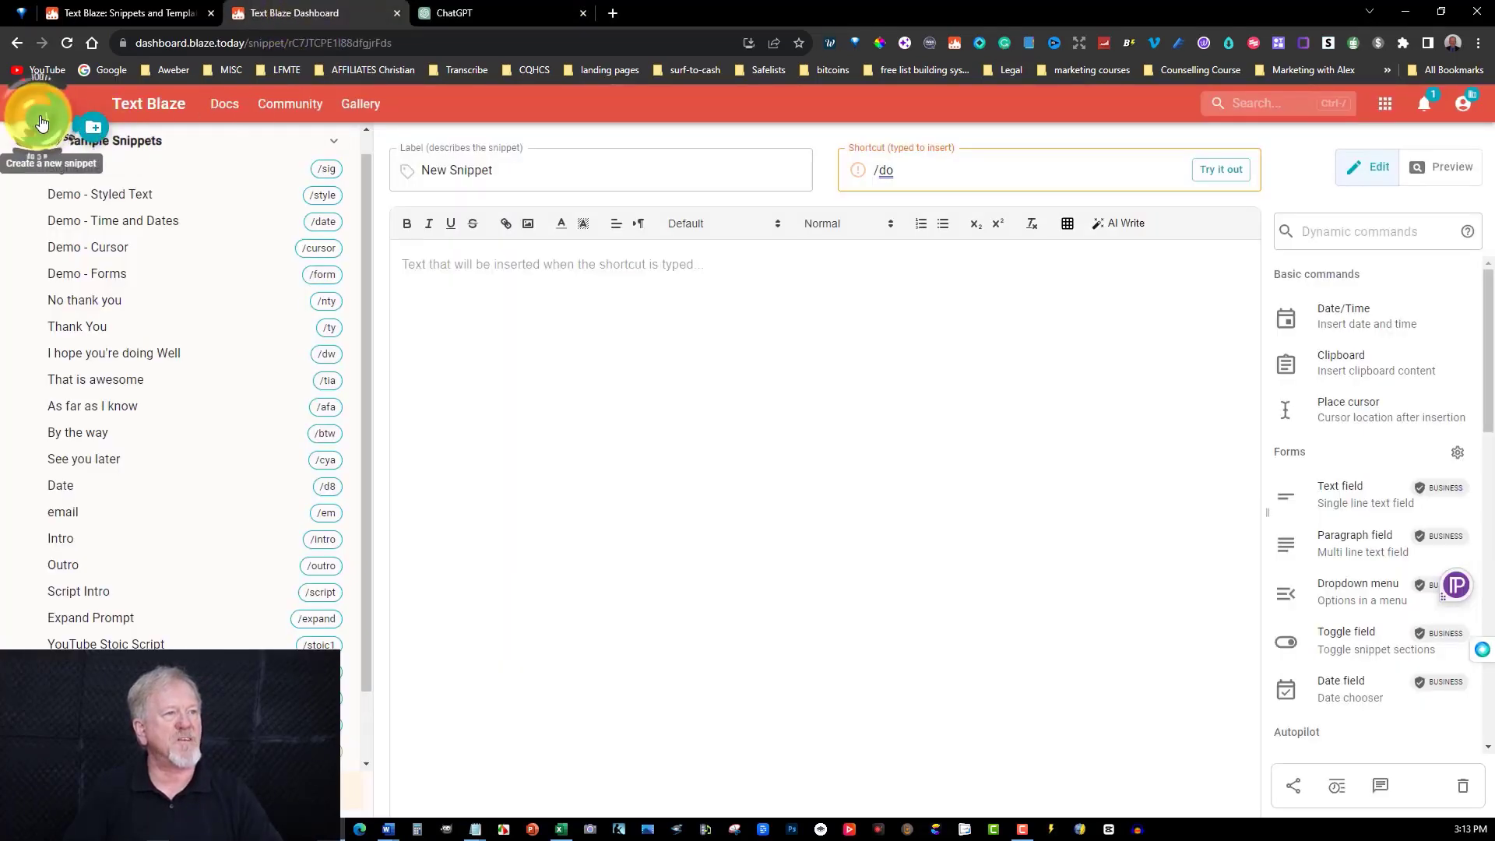
triple_click(500, 170)
type("cleanin")
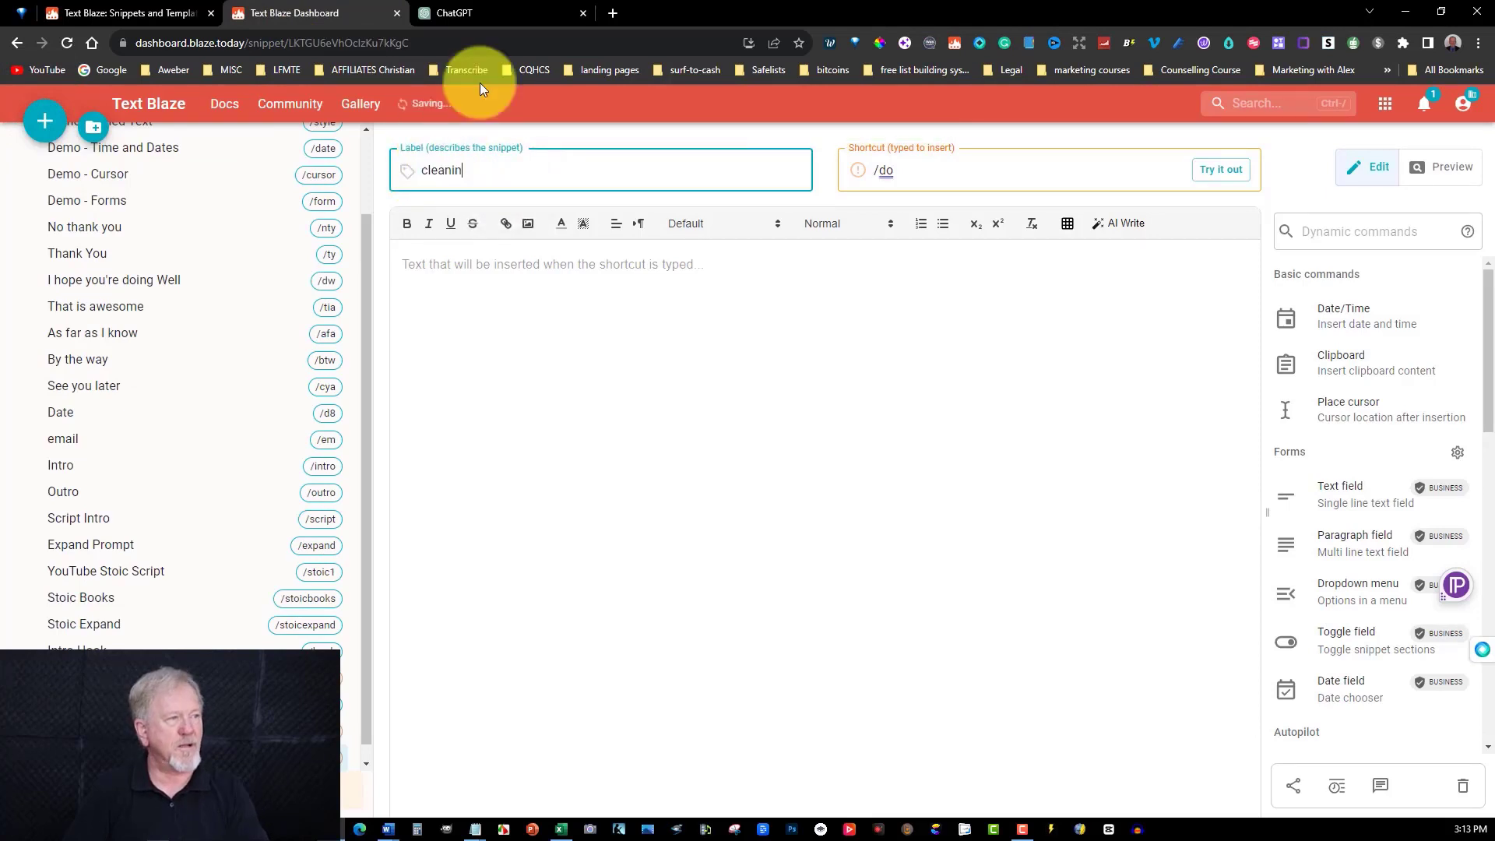
type("g ad")
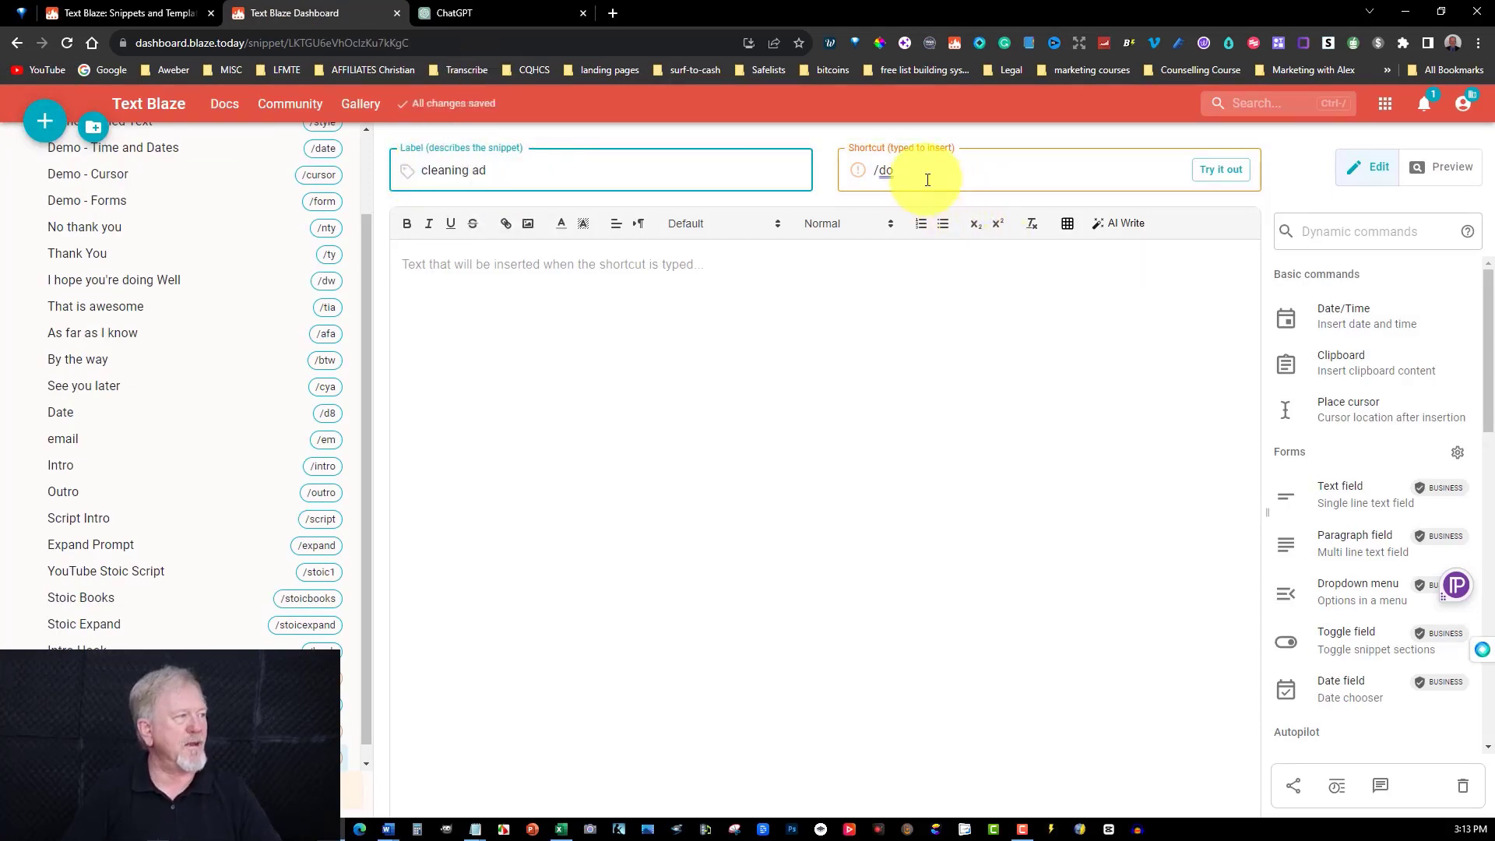
- Set the cleaning ad snippet's shortcut to /cad and paste the sub-contract cleaner advertisement as its text
double_click(884, 166)
left_click(877, 164)
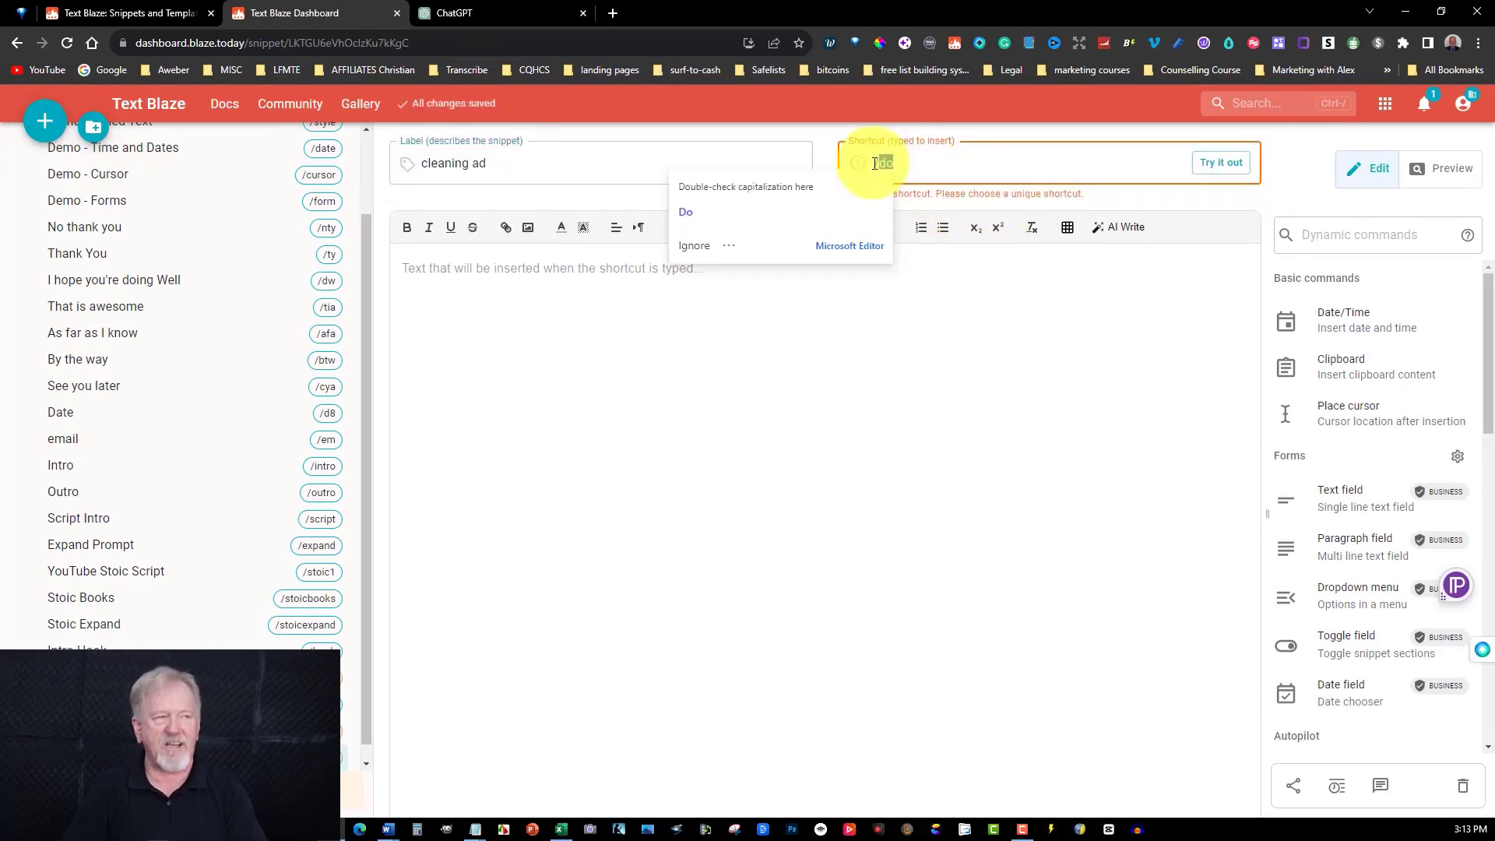
type("cad")
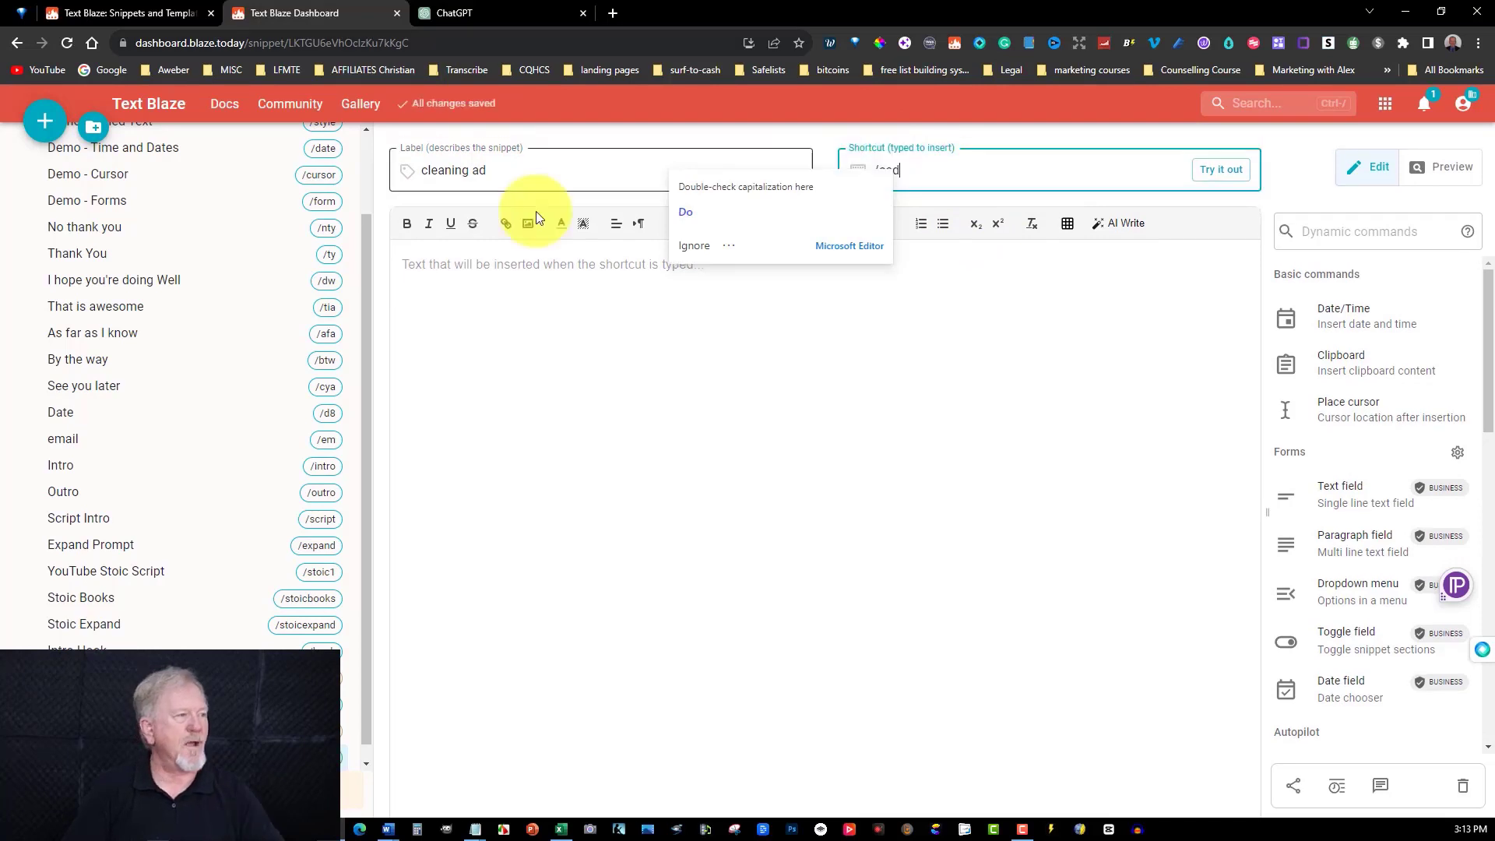
left_click(404, 269)
key("ctrl+v")
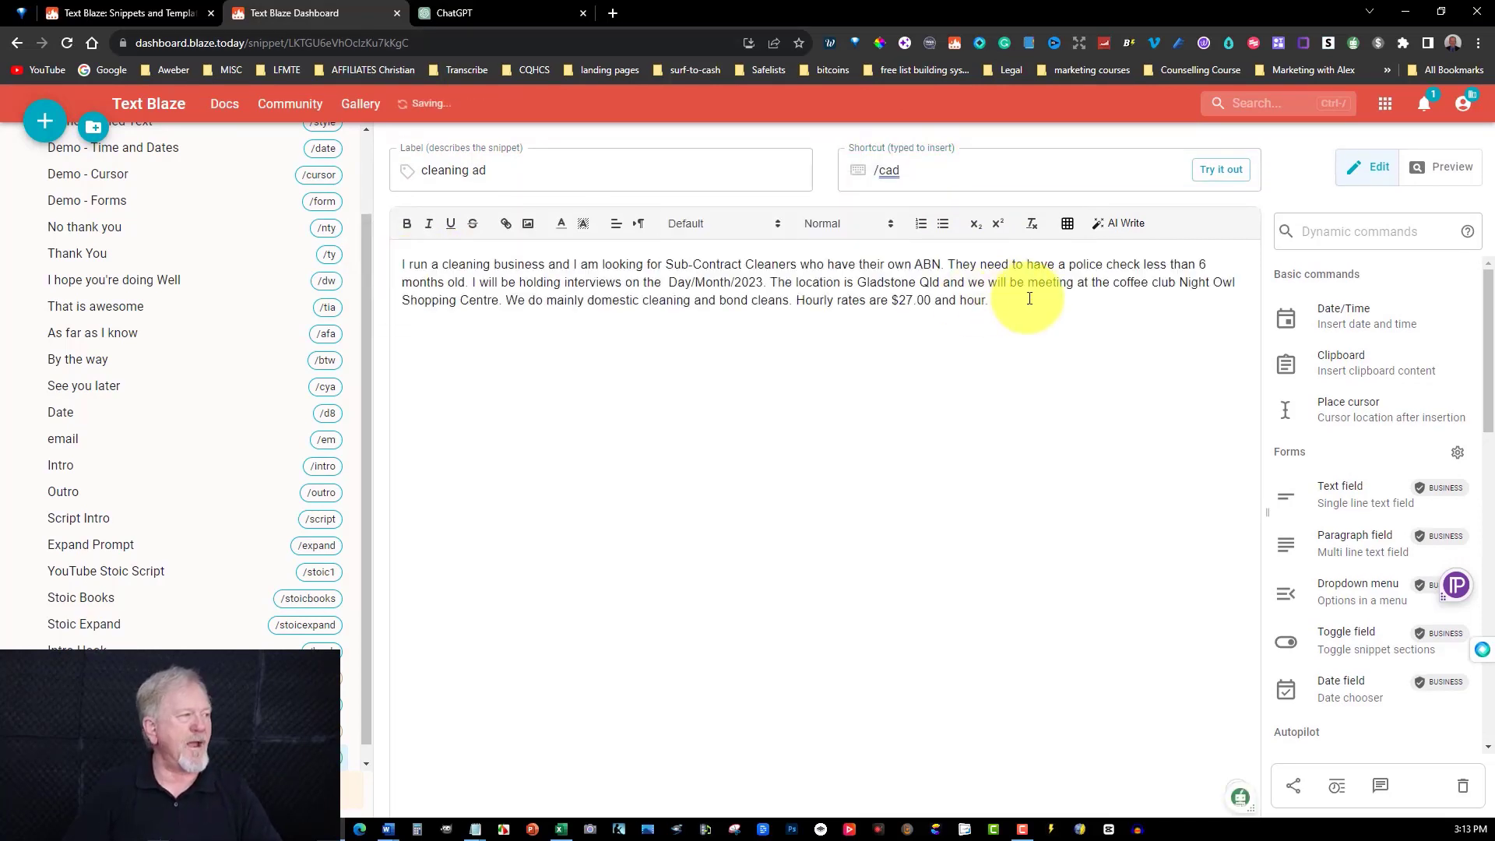
- Review the cleaning ad text and browse the saved snippets in the dashboard and the Text Blaze extension popup
left_click_drag(1004, 299, 394, 260)
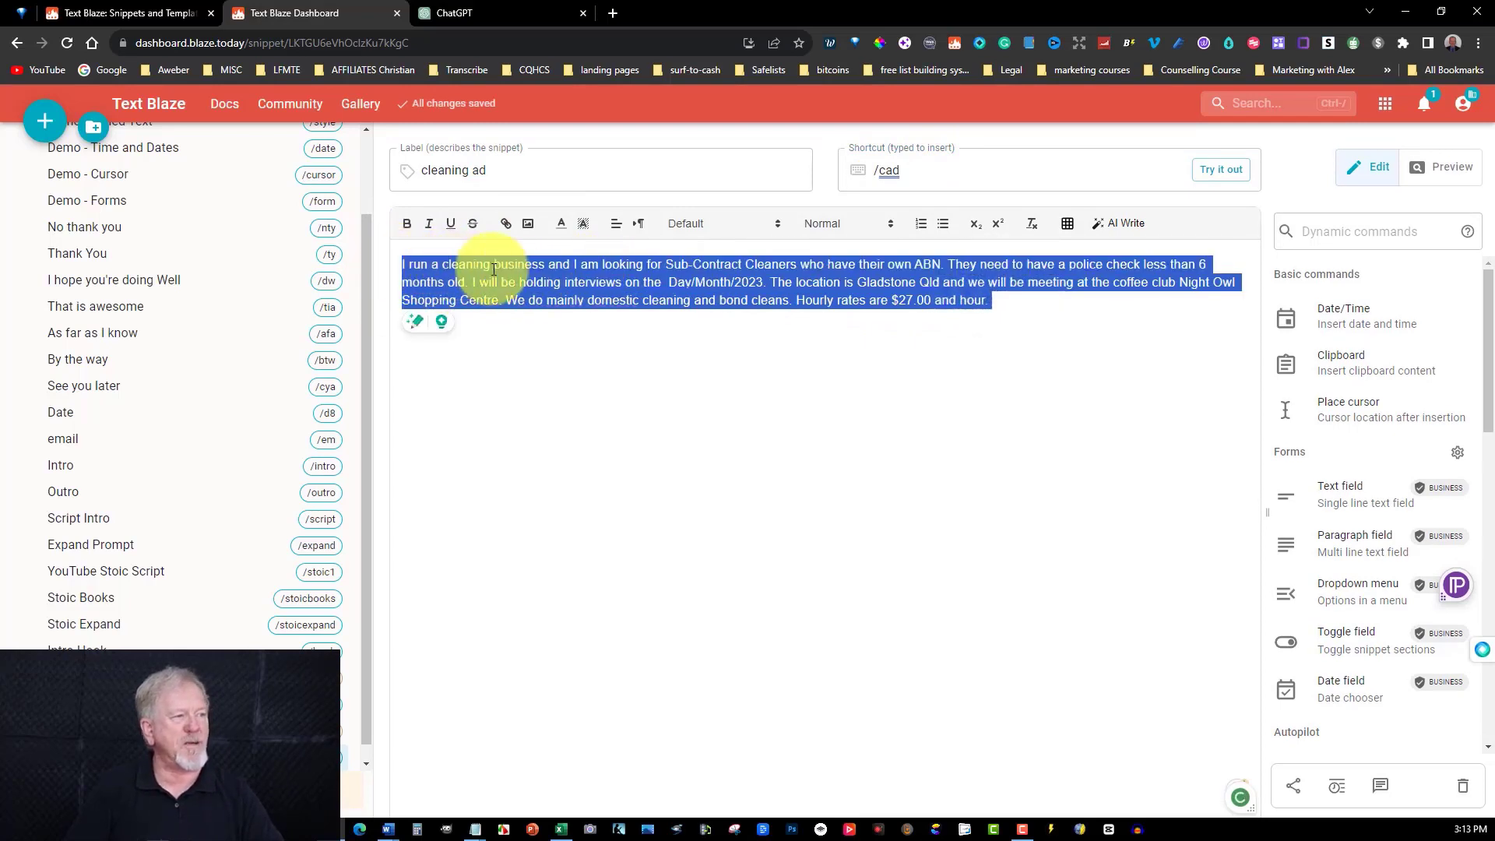
left_click(767, 104)
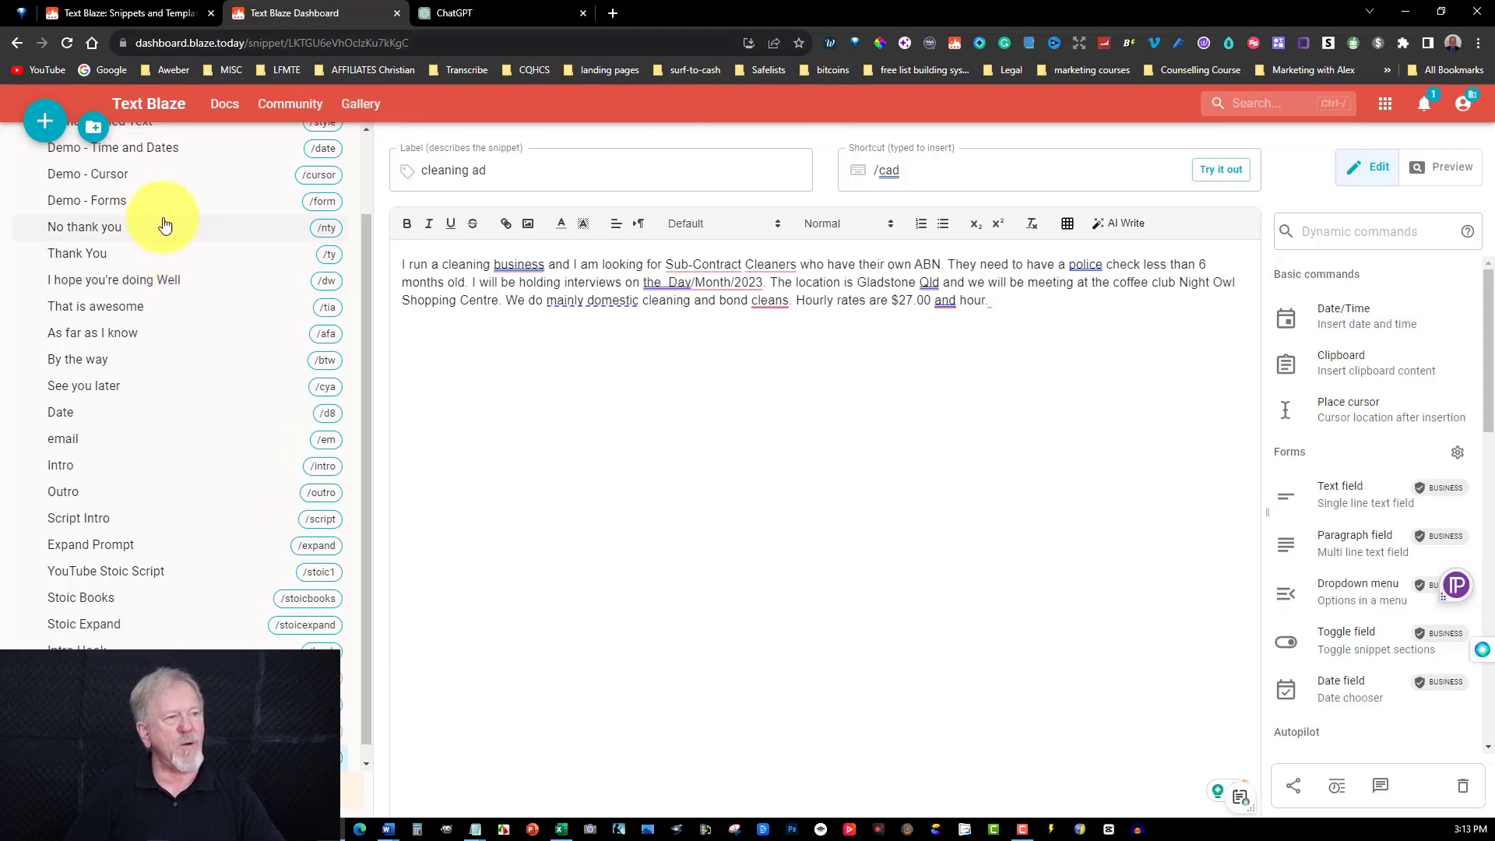
scroll(141, 327, "down", 1)
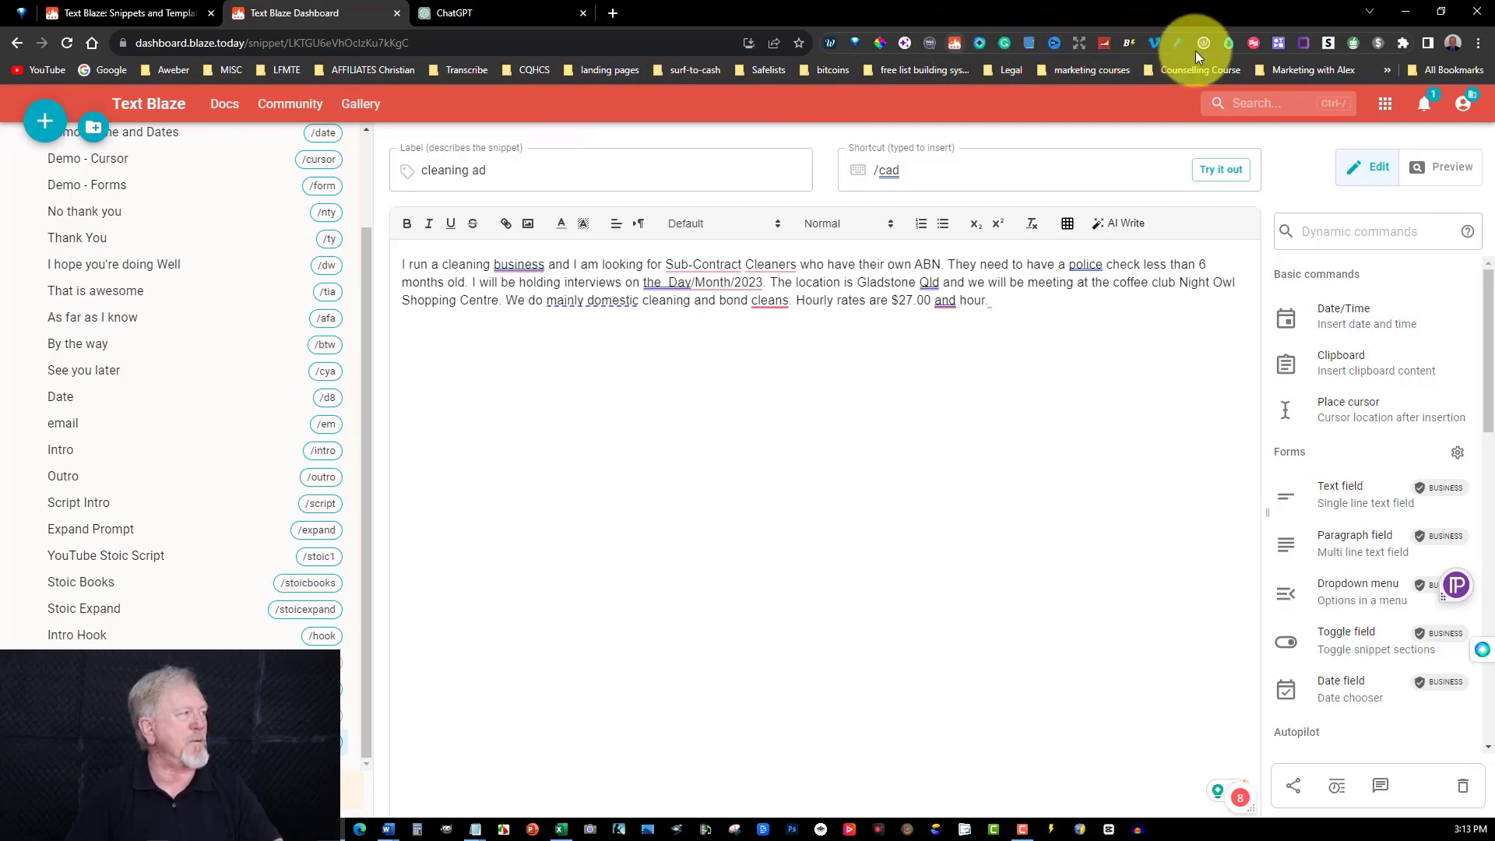
left_click(952, 42)
scroll(549, 156, "down", 5)
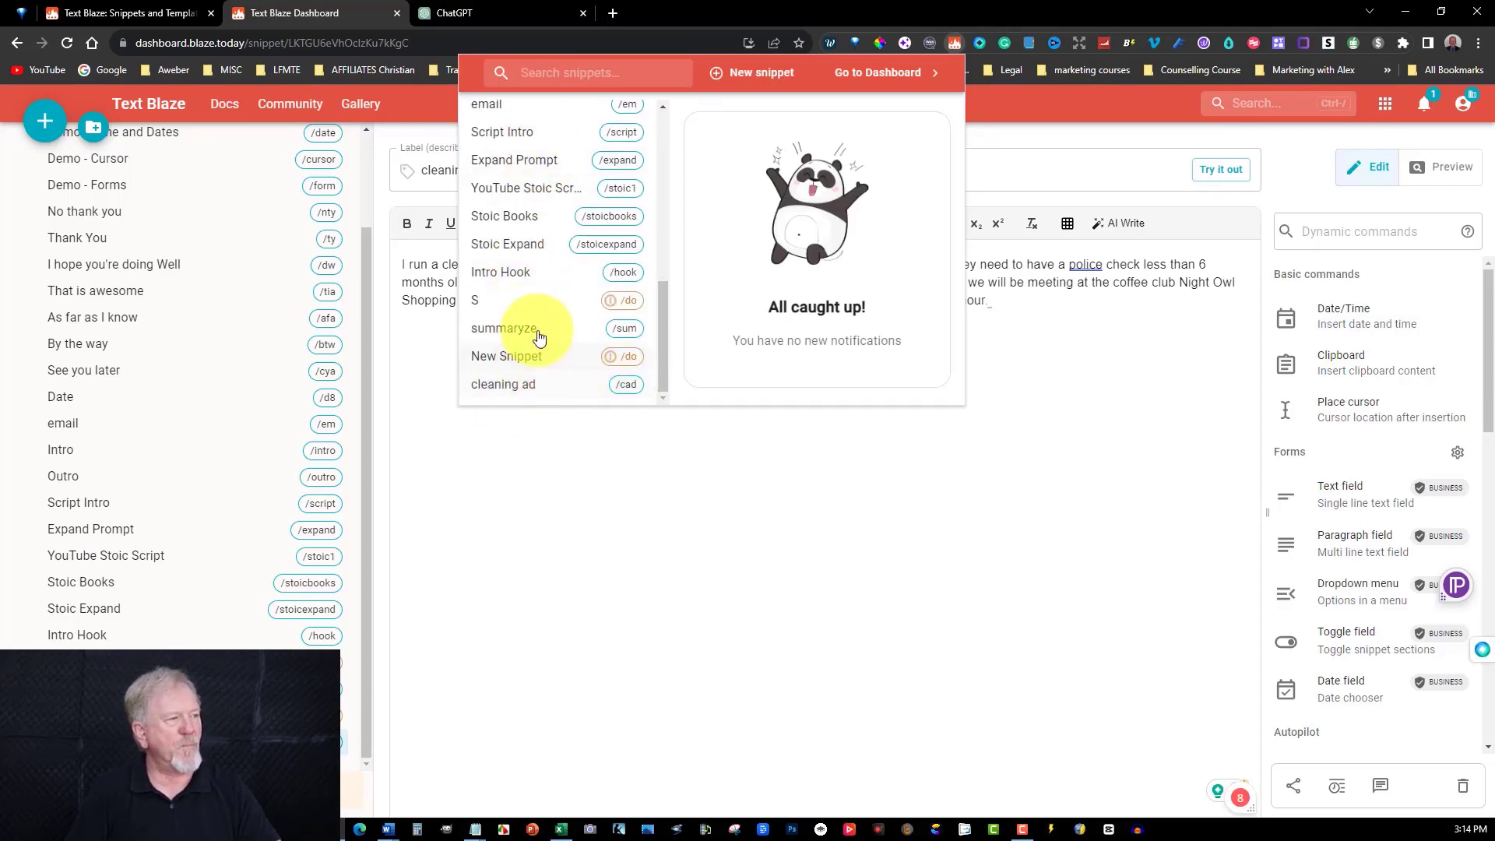
left_click(1054, 417)
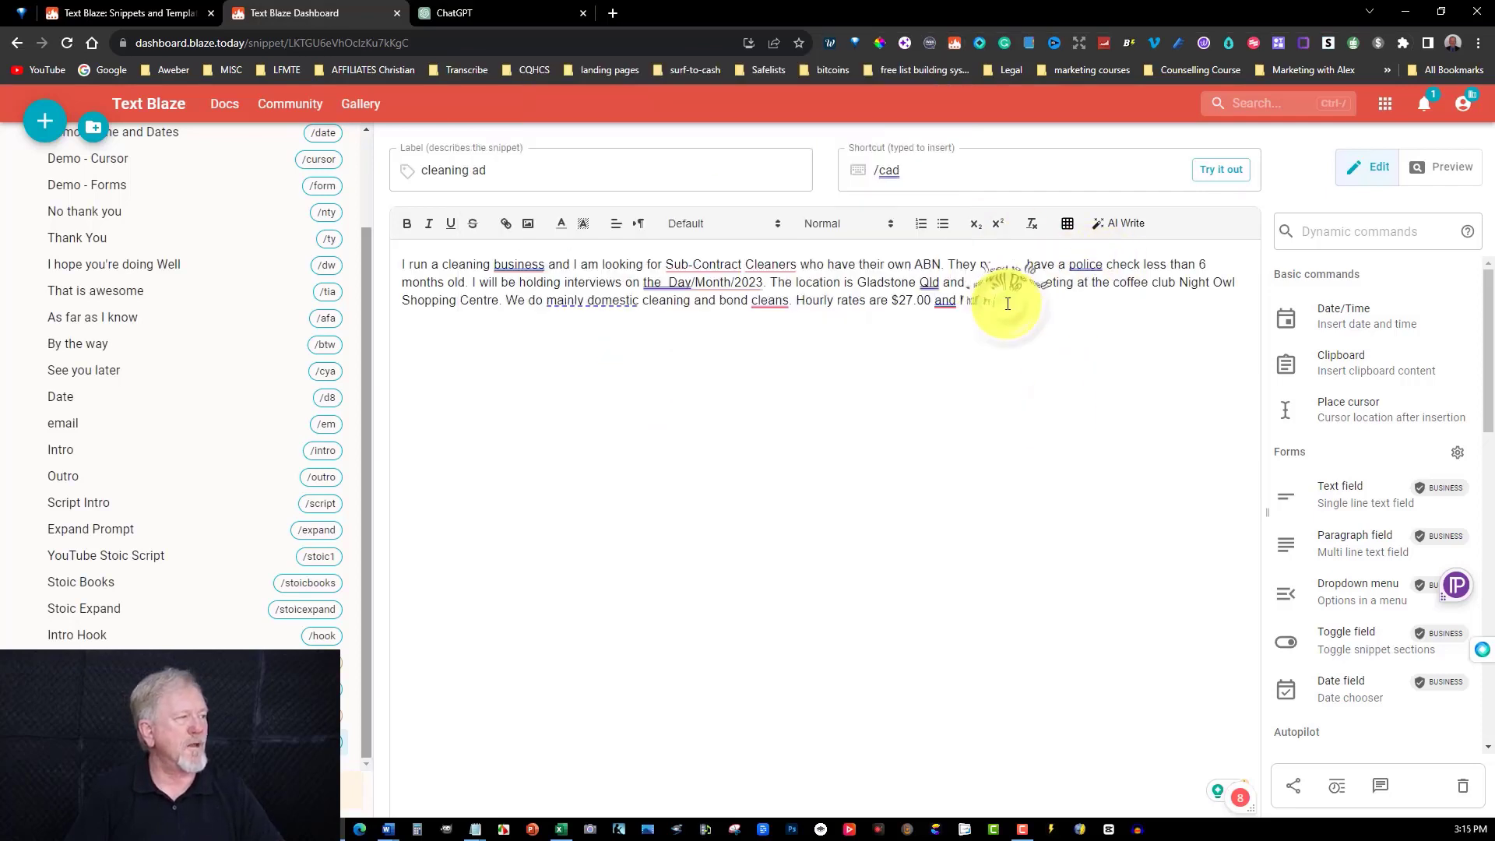
- Switch to ChatGPT, insert the cleaning ad snippet into the message box with its shortcut, and send it
left_click(482, 9)
left_click(533, 688)
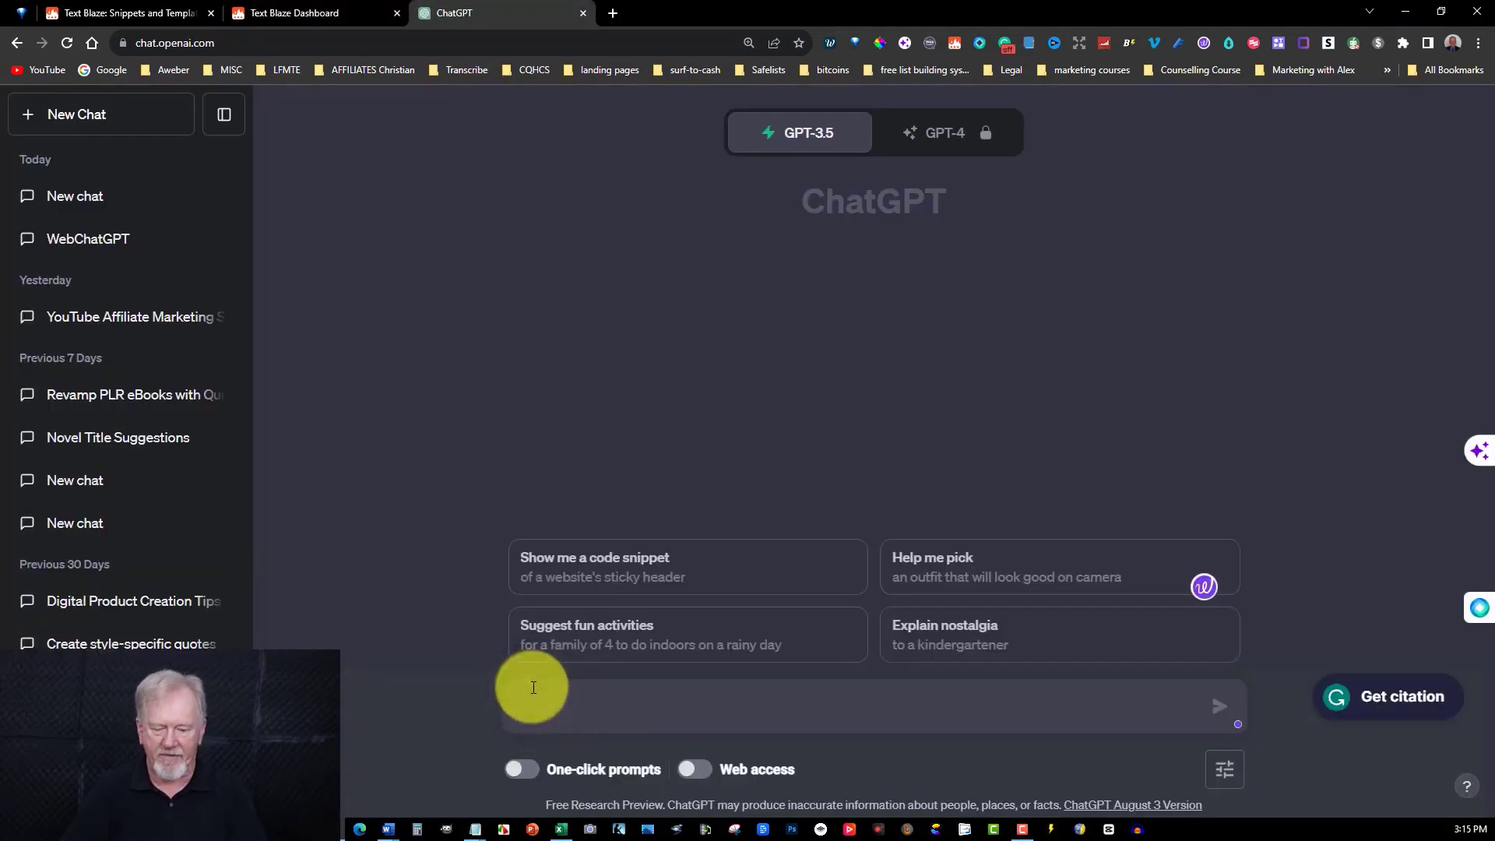
type("/cleaner")
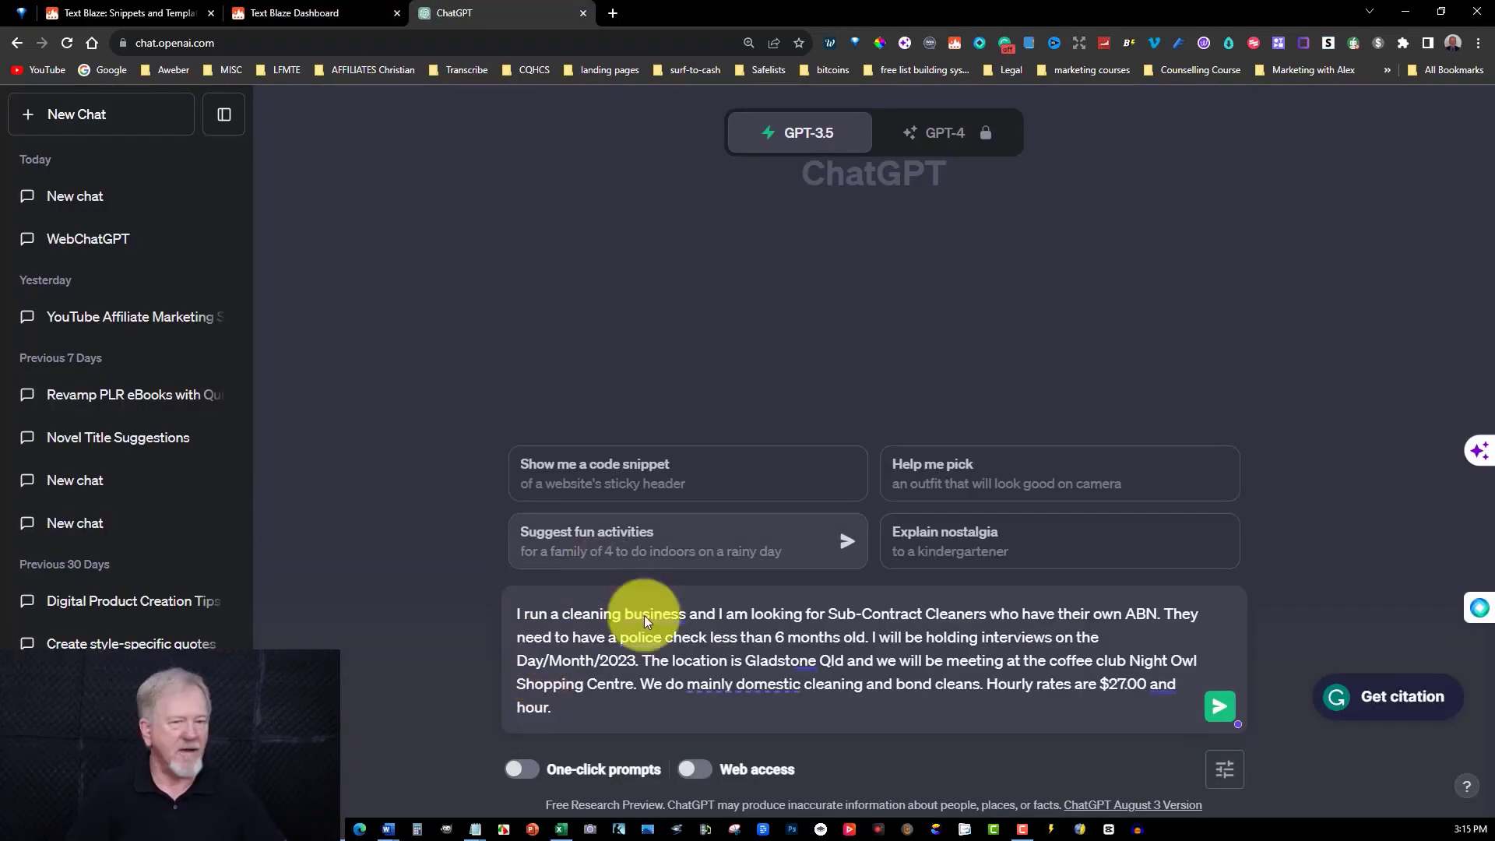
left_click(1216, 704)
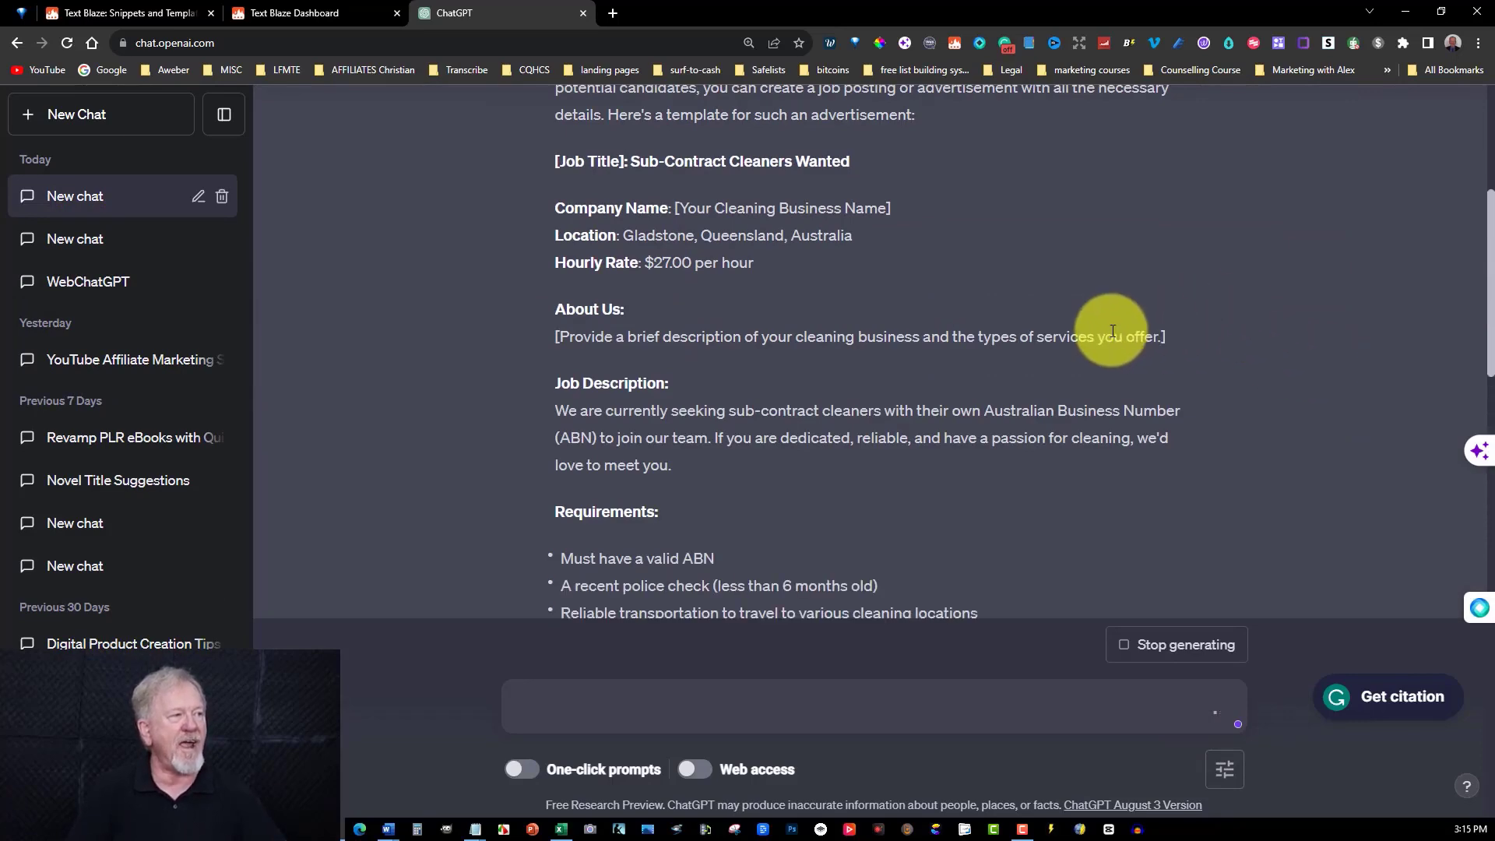
- Read through ChatGPT's sub-contract cleaner job advertisement and compare it with the prompt that was sent
scroll(984, 327, "down", 5)
scroll(984, 322, "down", 5)
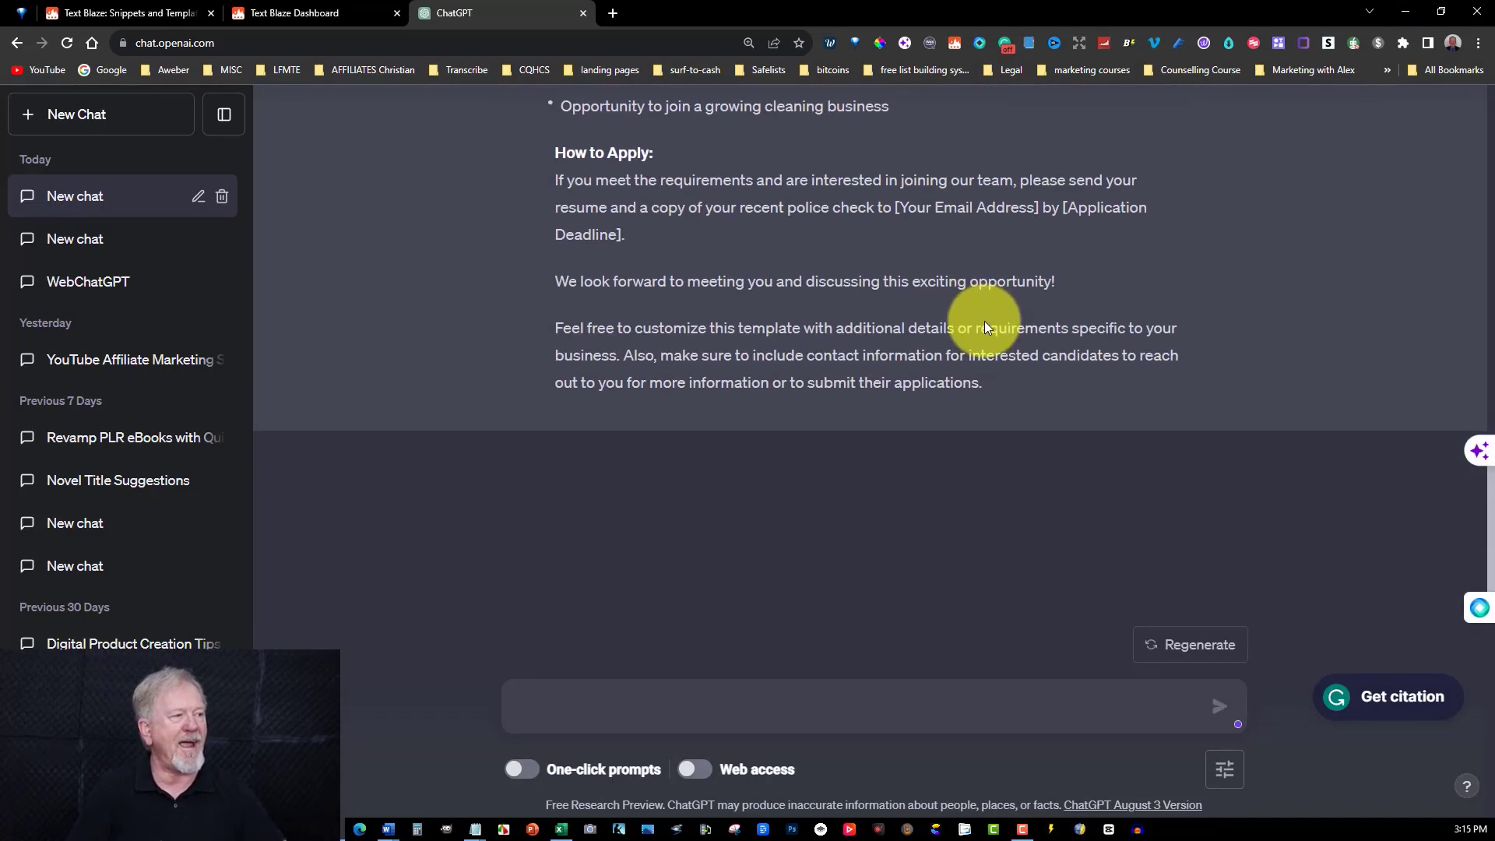
scroll(985, 322, "up", 10)
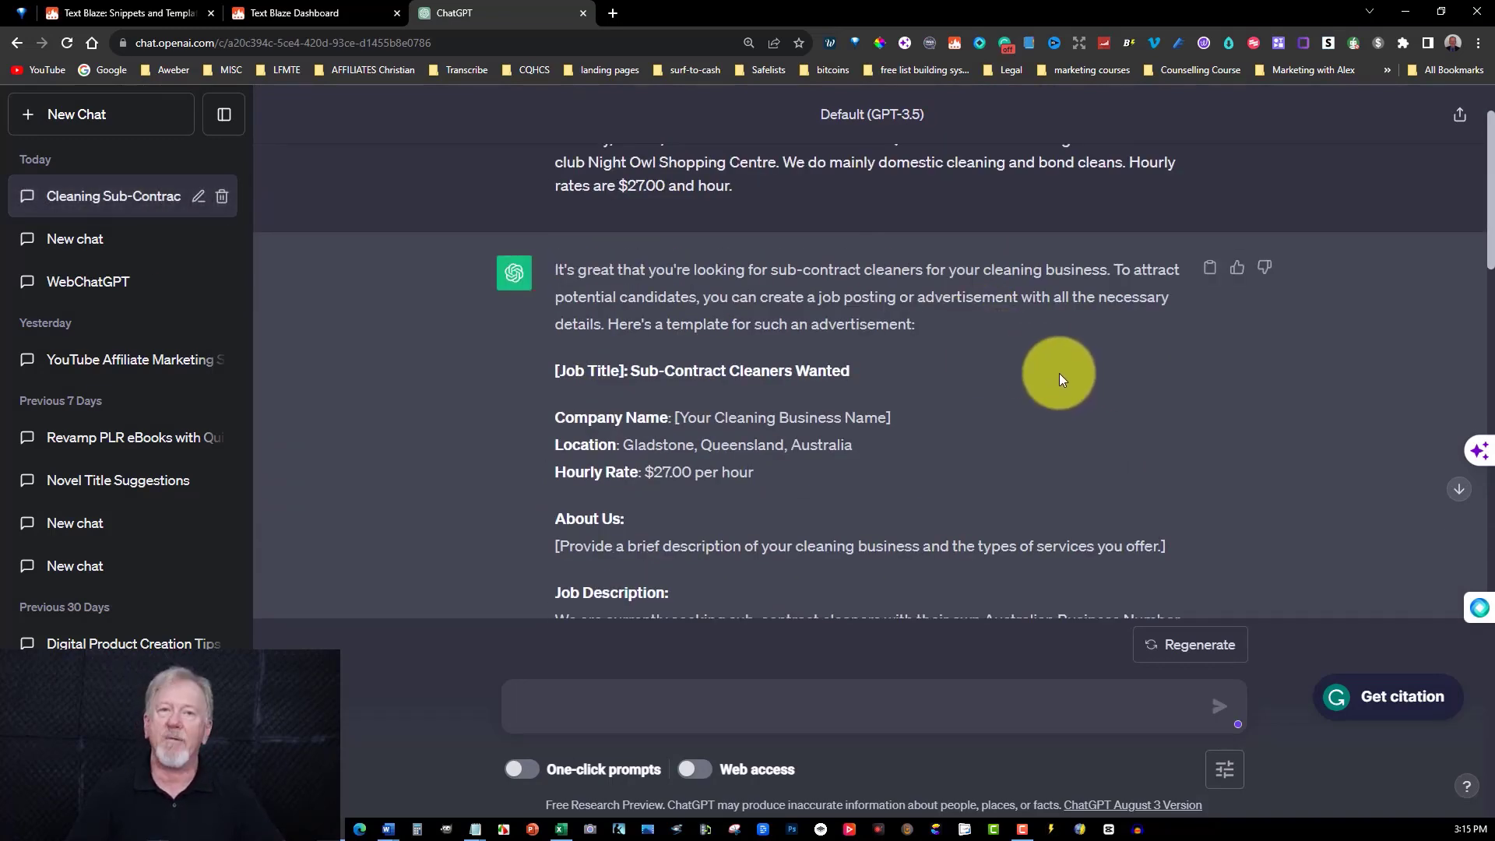
scroll(956, 394, "down", 13)
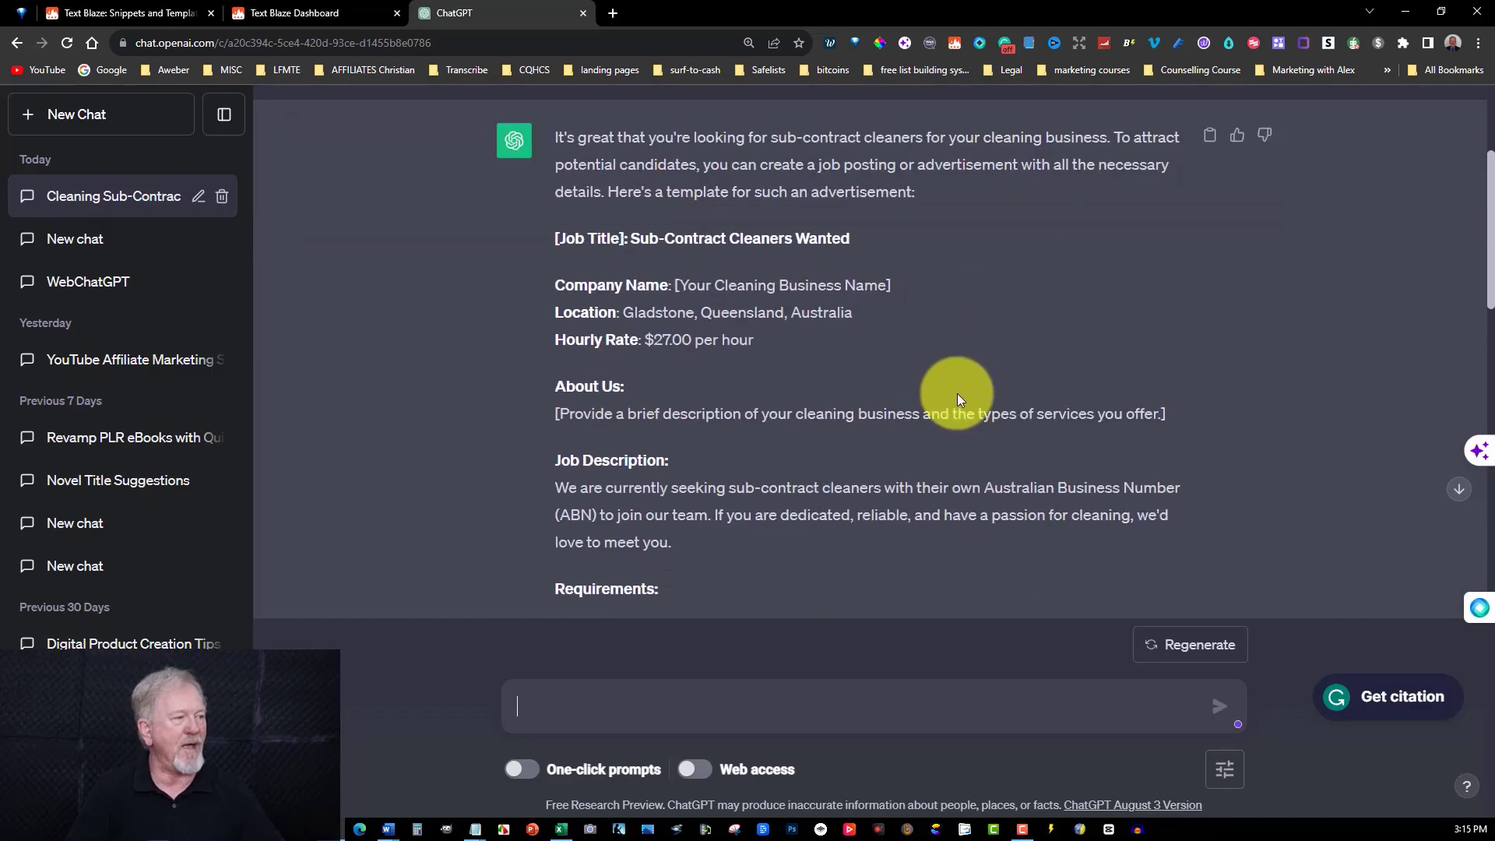
scroll(956, 398, "down", 2)
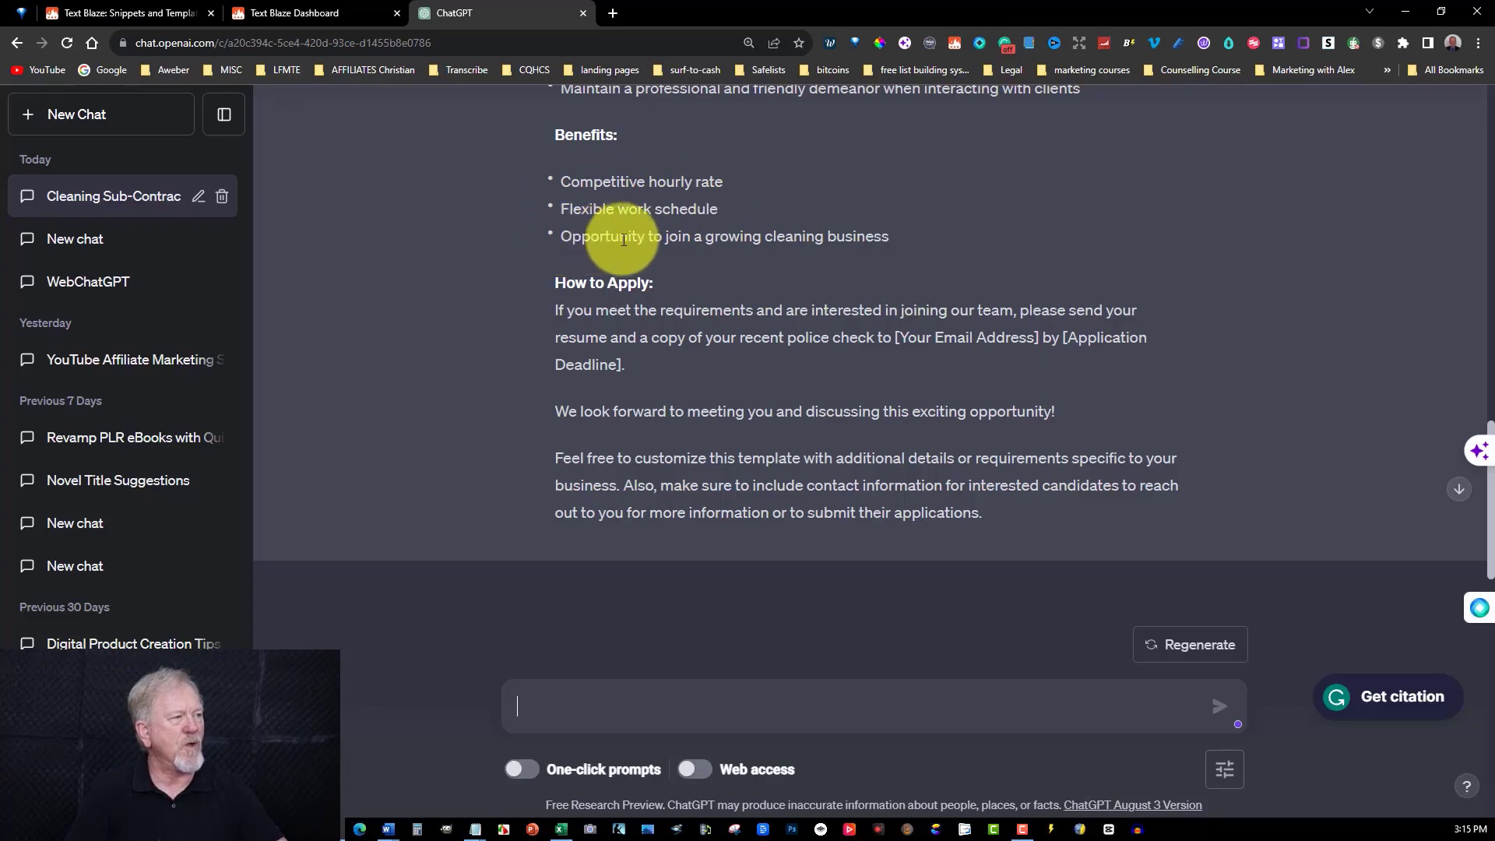
scroll(926, 267, "up", 1)
scroll(927, 265, "up", 10)
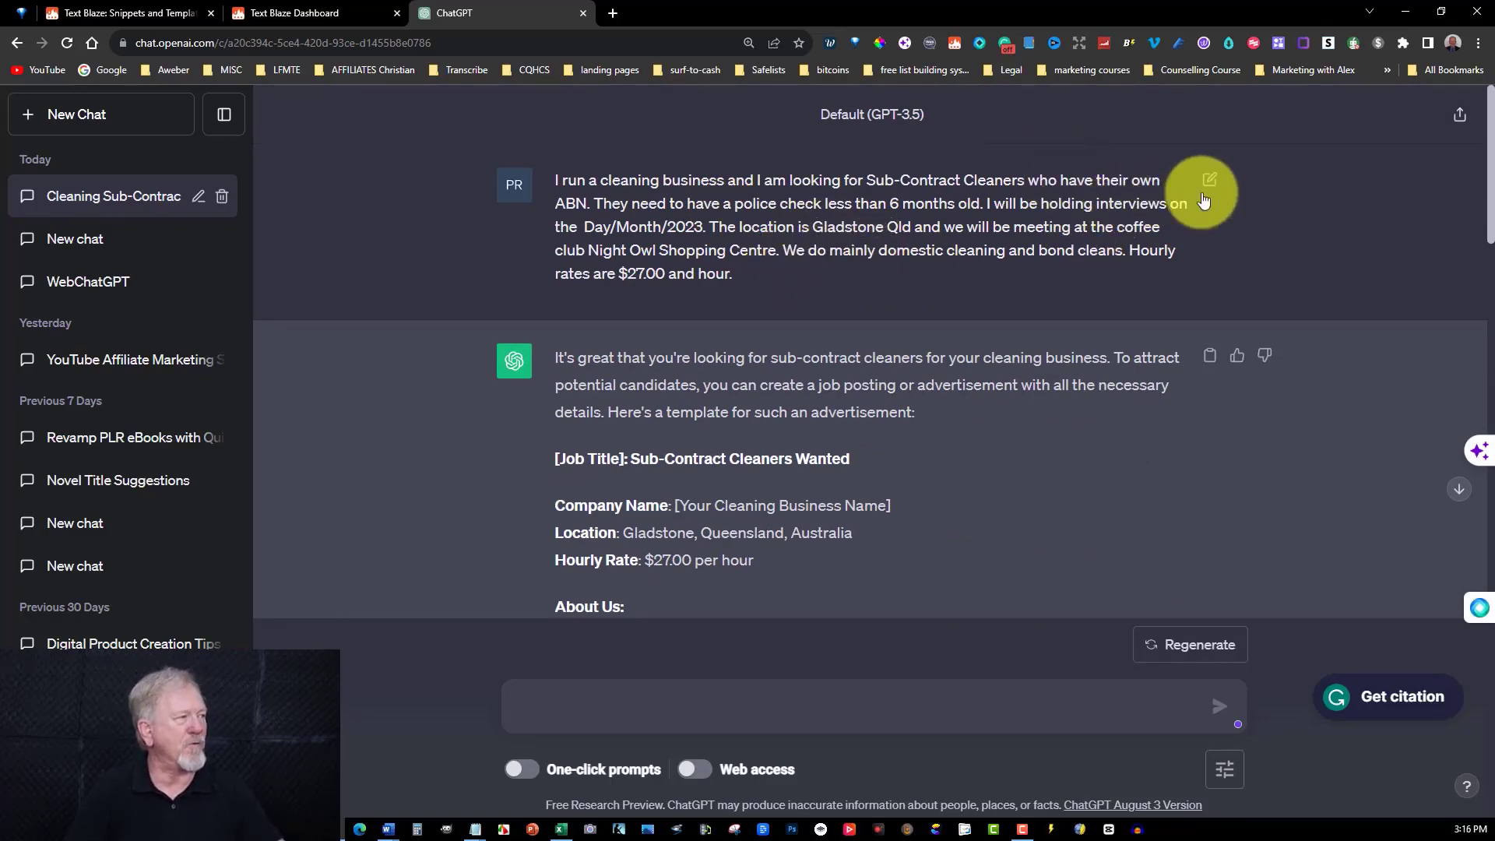
scroll(903, 295, "down", 3)
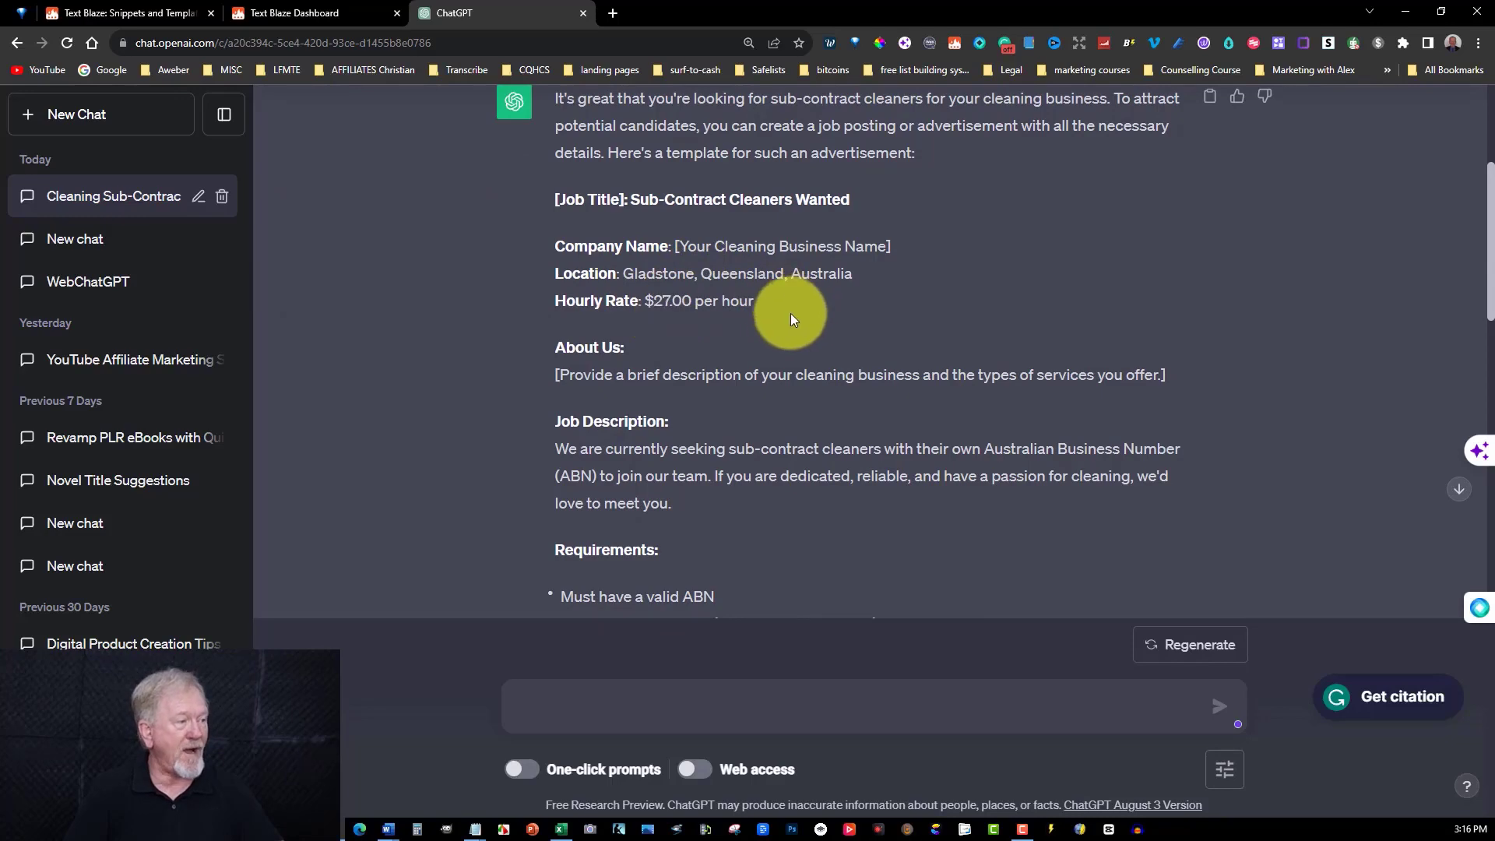
scroll(701, 296, "down", 2)
scroll(674, 276, "up", 5)
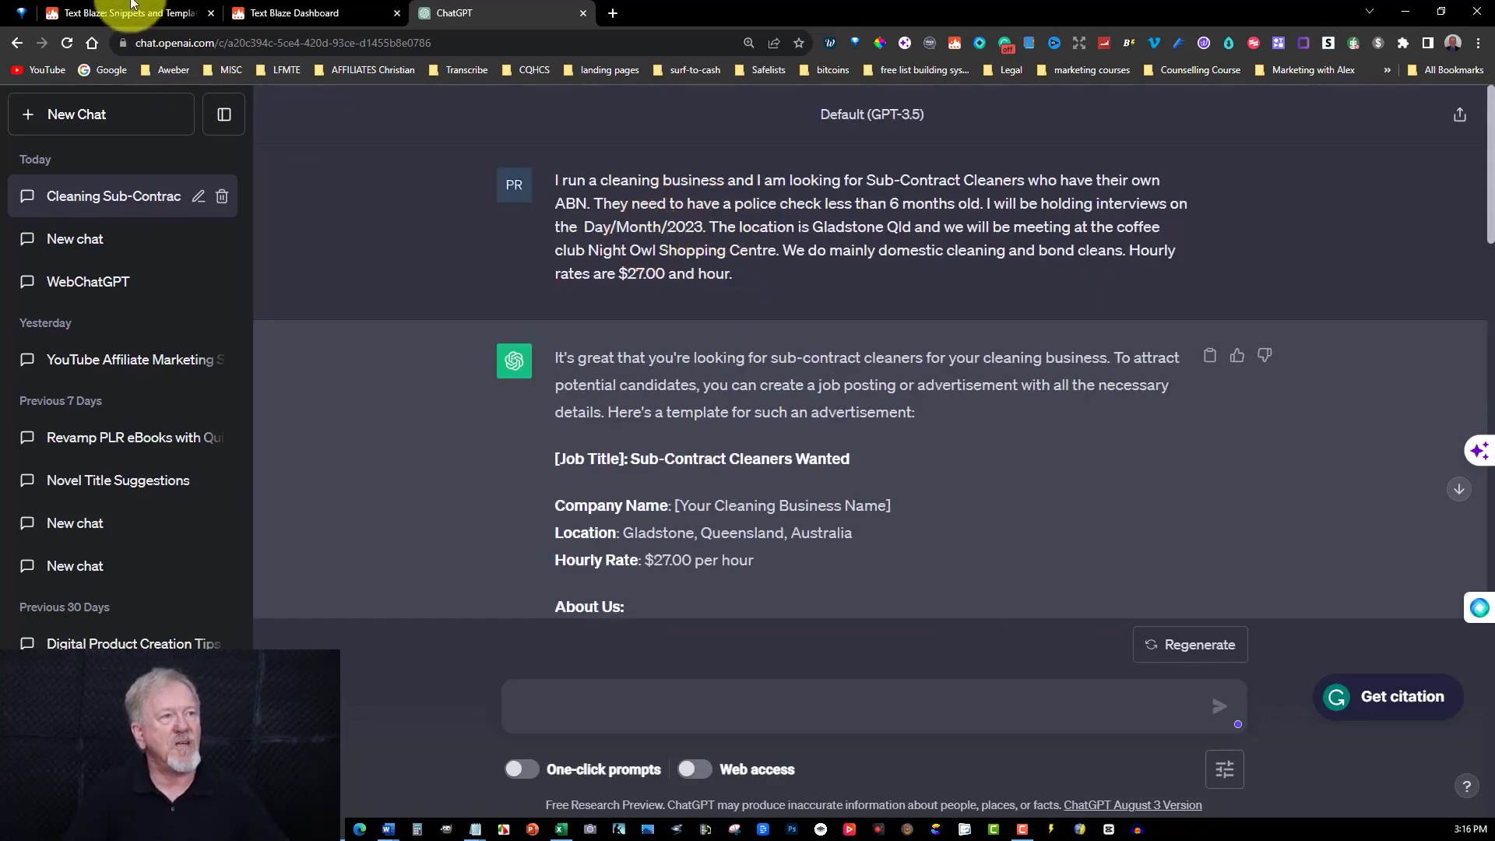
- Check the cleaning ad snippet in the Text Blaze dashboard, return to ChatGPT and view the end of the advertisement
left_click(306, 12)
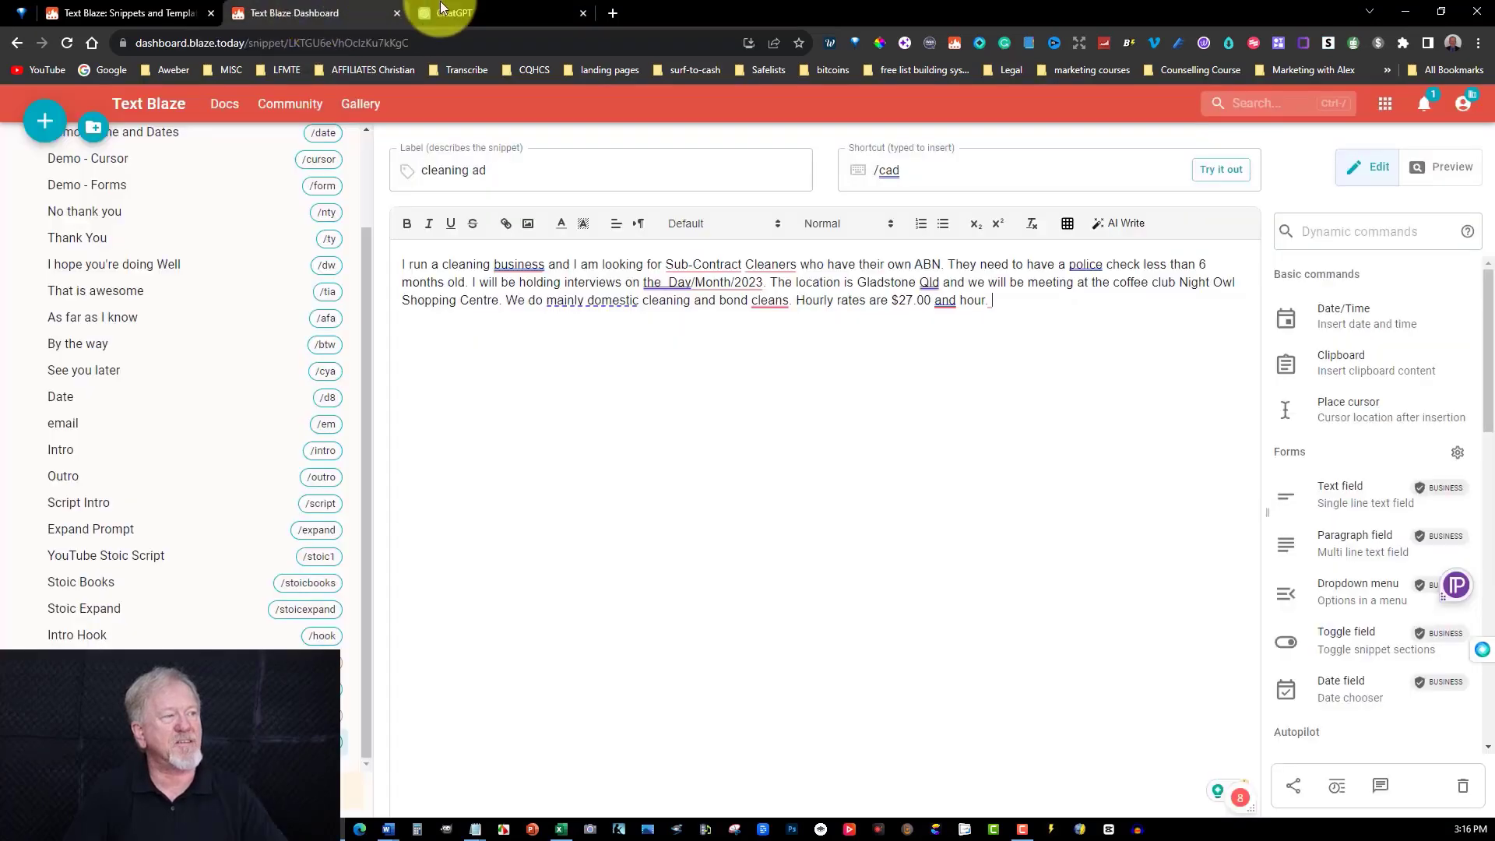
left_click(495, 12)
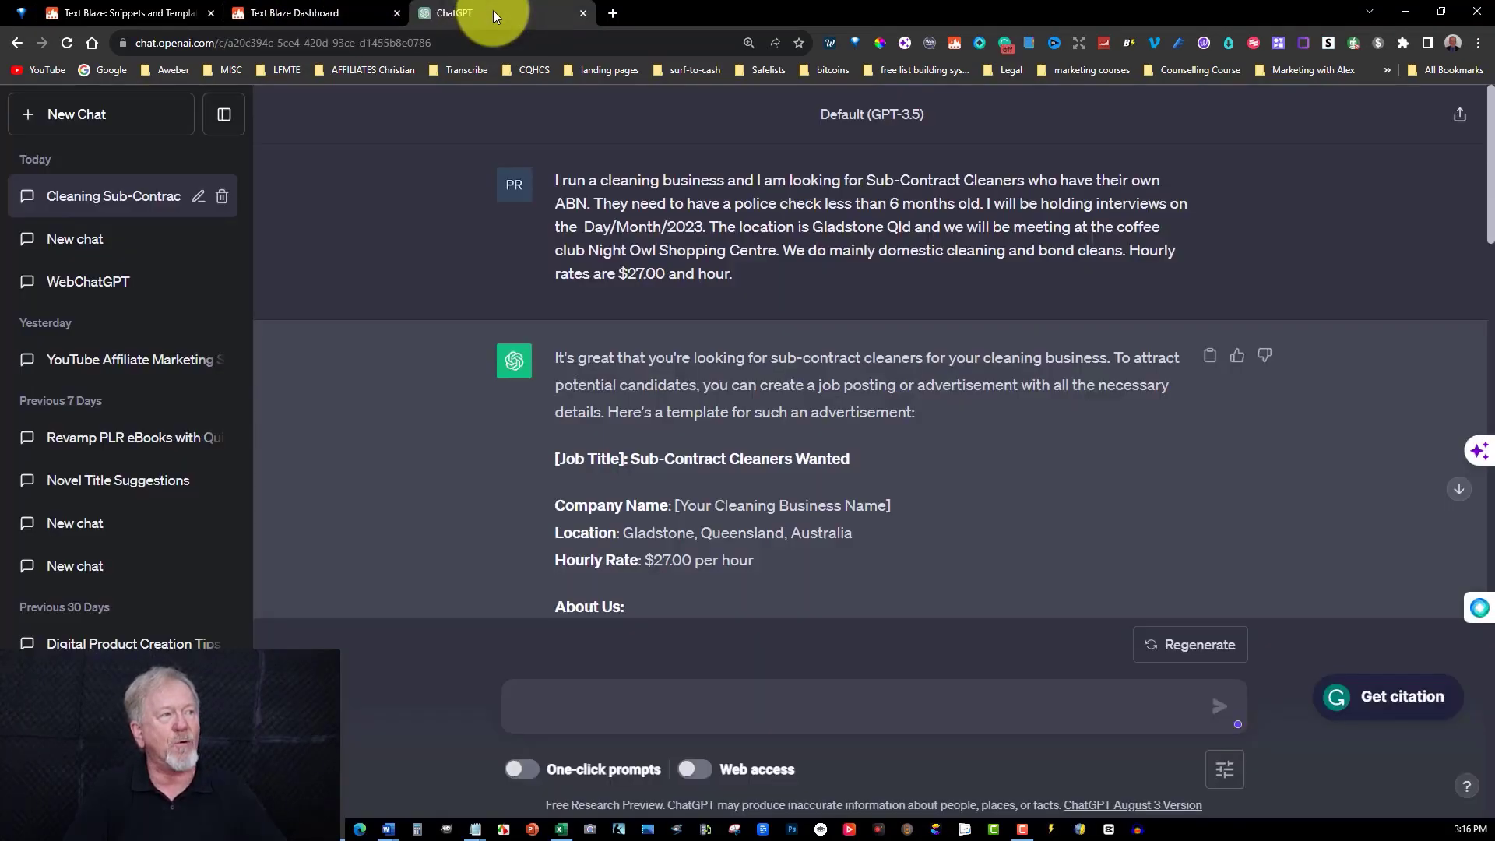
scroll(757, 411, "down", 3)
scroll(757, 411, "down", 10)
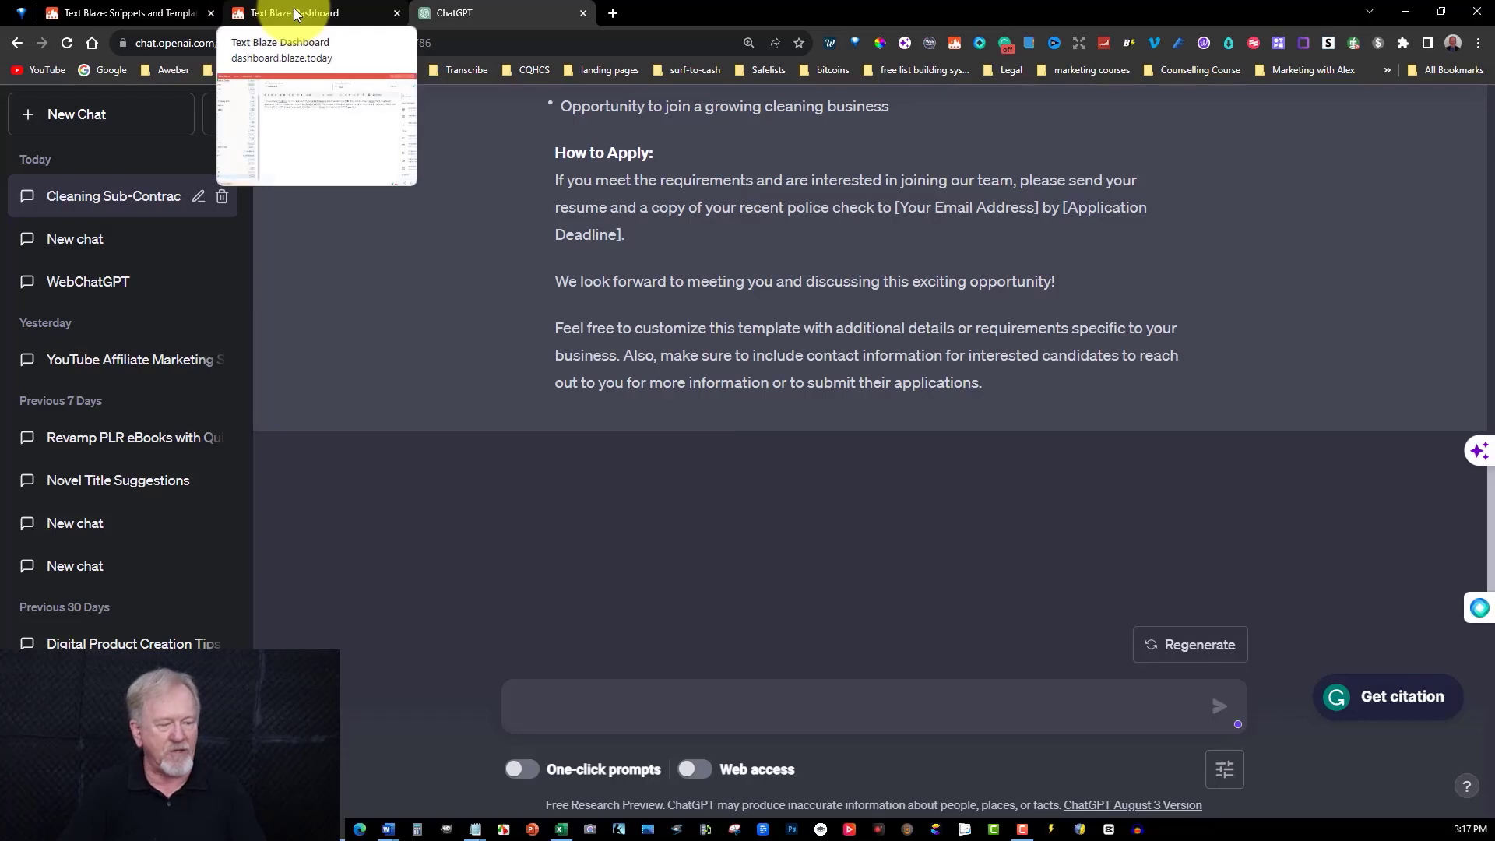
- Try the /sig signature shortcut in the ChatGPT message box, then delete the inserted signature
type("/")
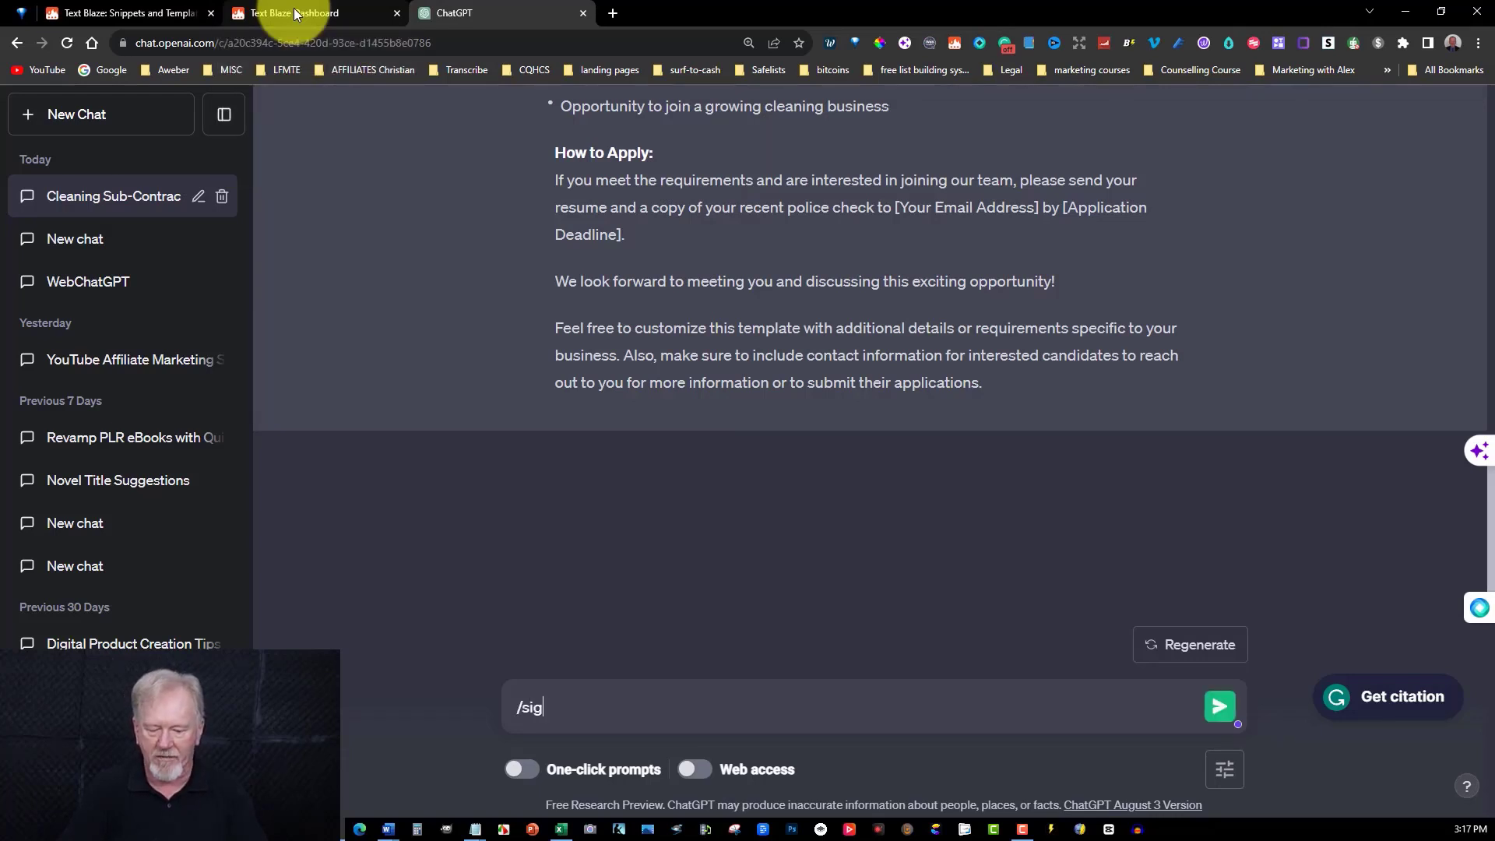
type("sig")
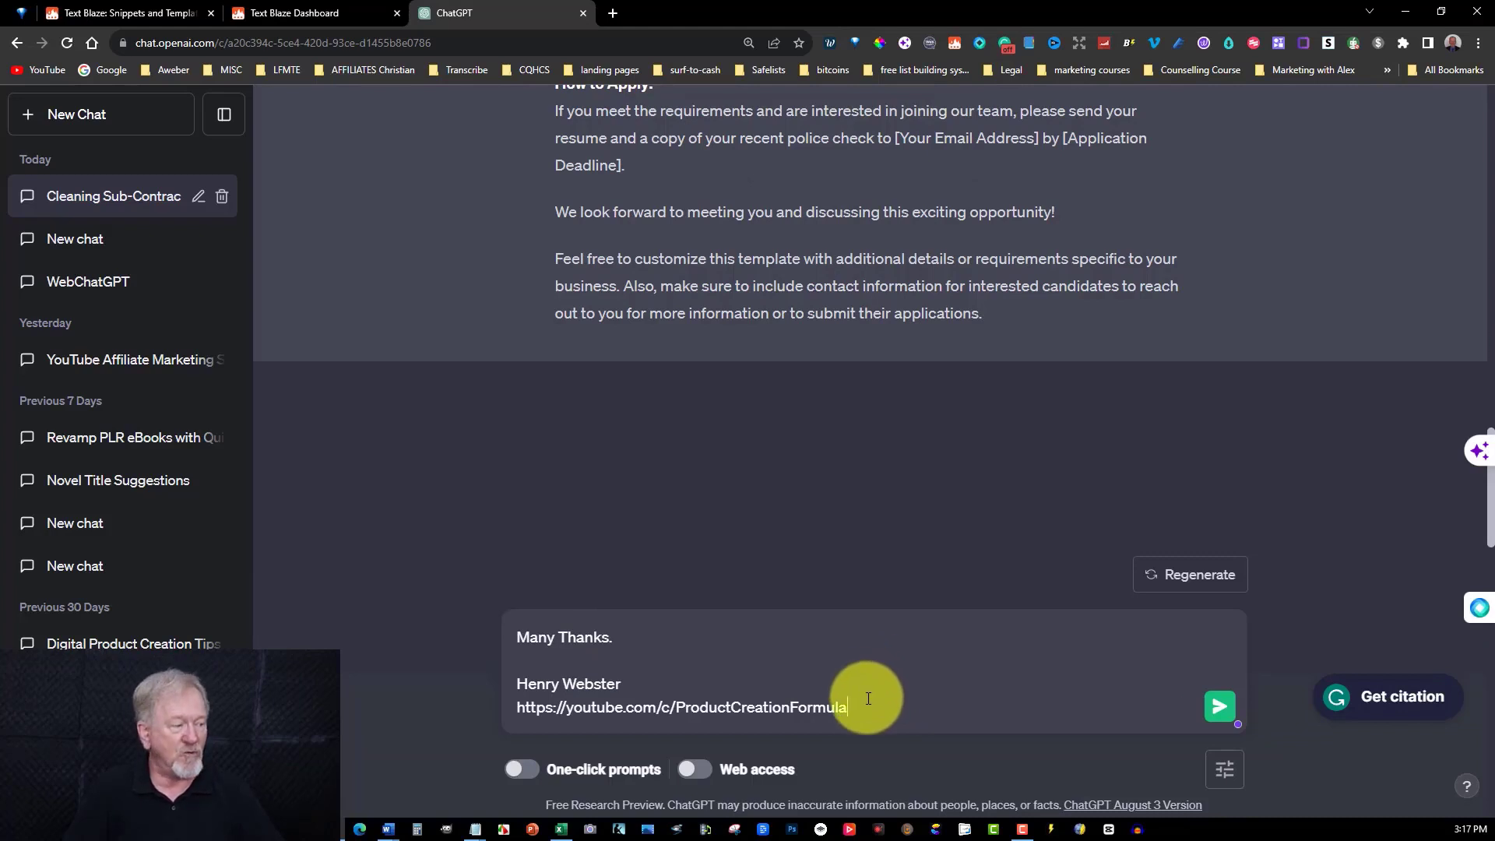
mouse_move(861, 700)
left_mouse_down()
mouse_move(667, 674)
mouse_move(508, 624)
left_mouse_up()
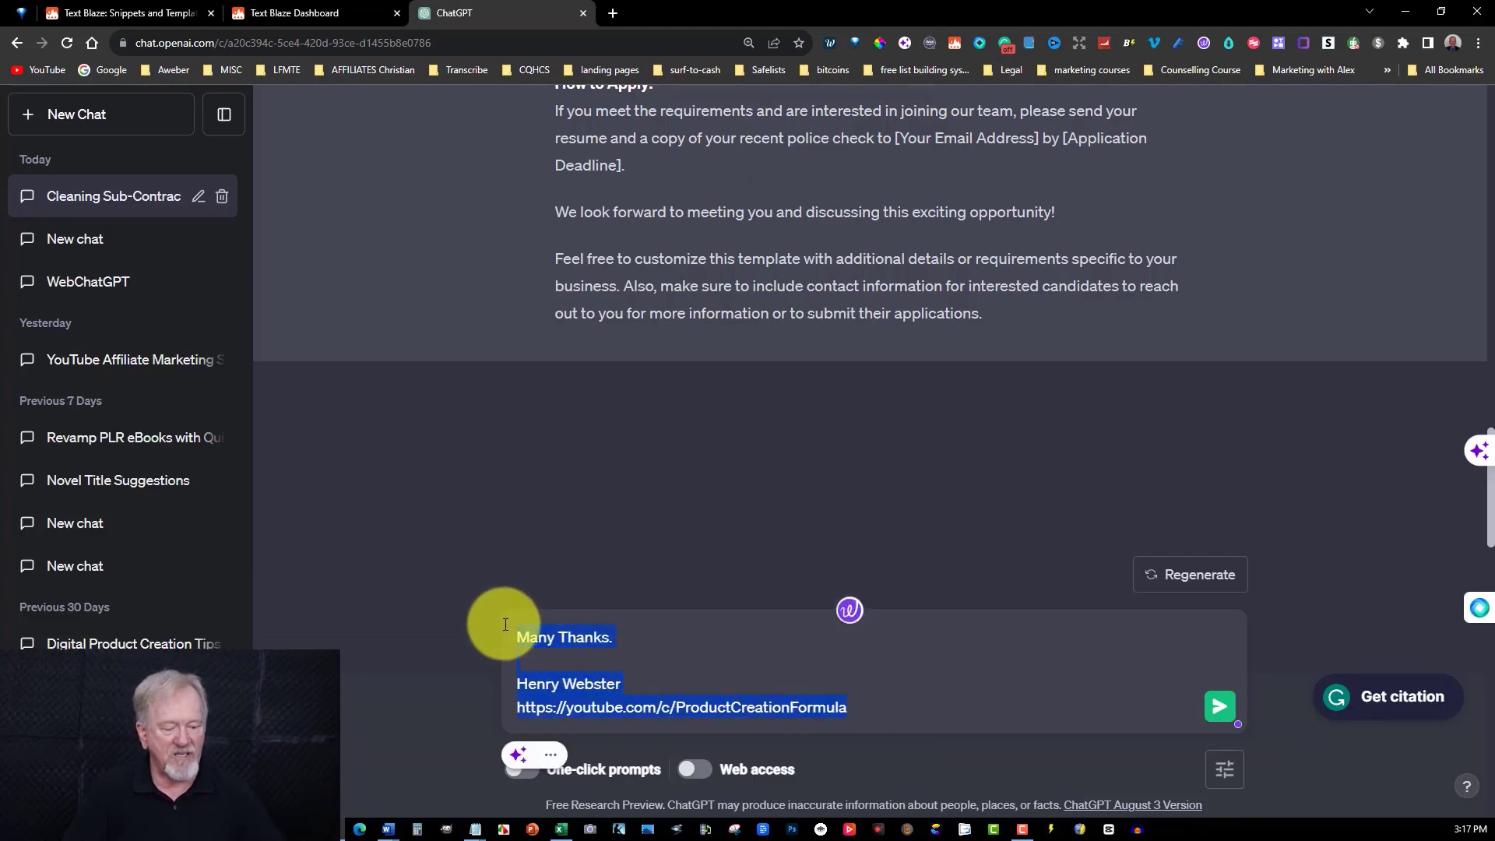
key("BackSpace")
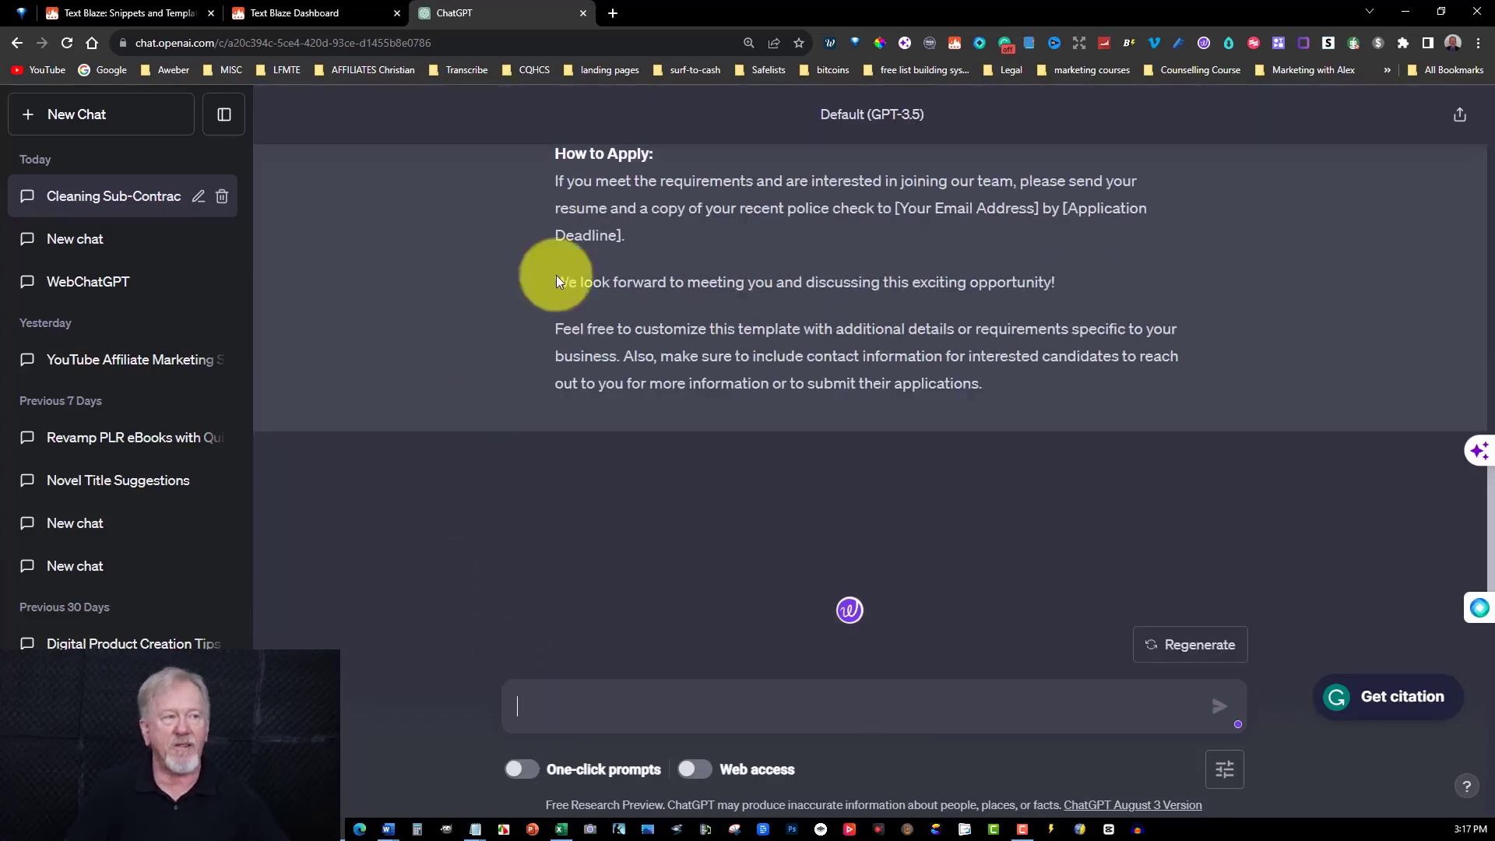
- Return to the Text Blaze dashboard, open My Sample Snippets and create a new snippet folder named "Cleaning"
left_click(958, 43)
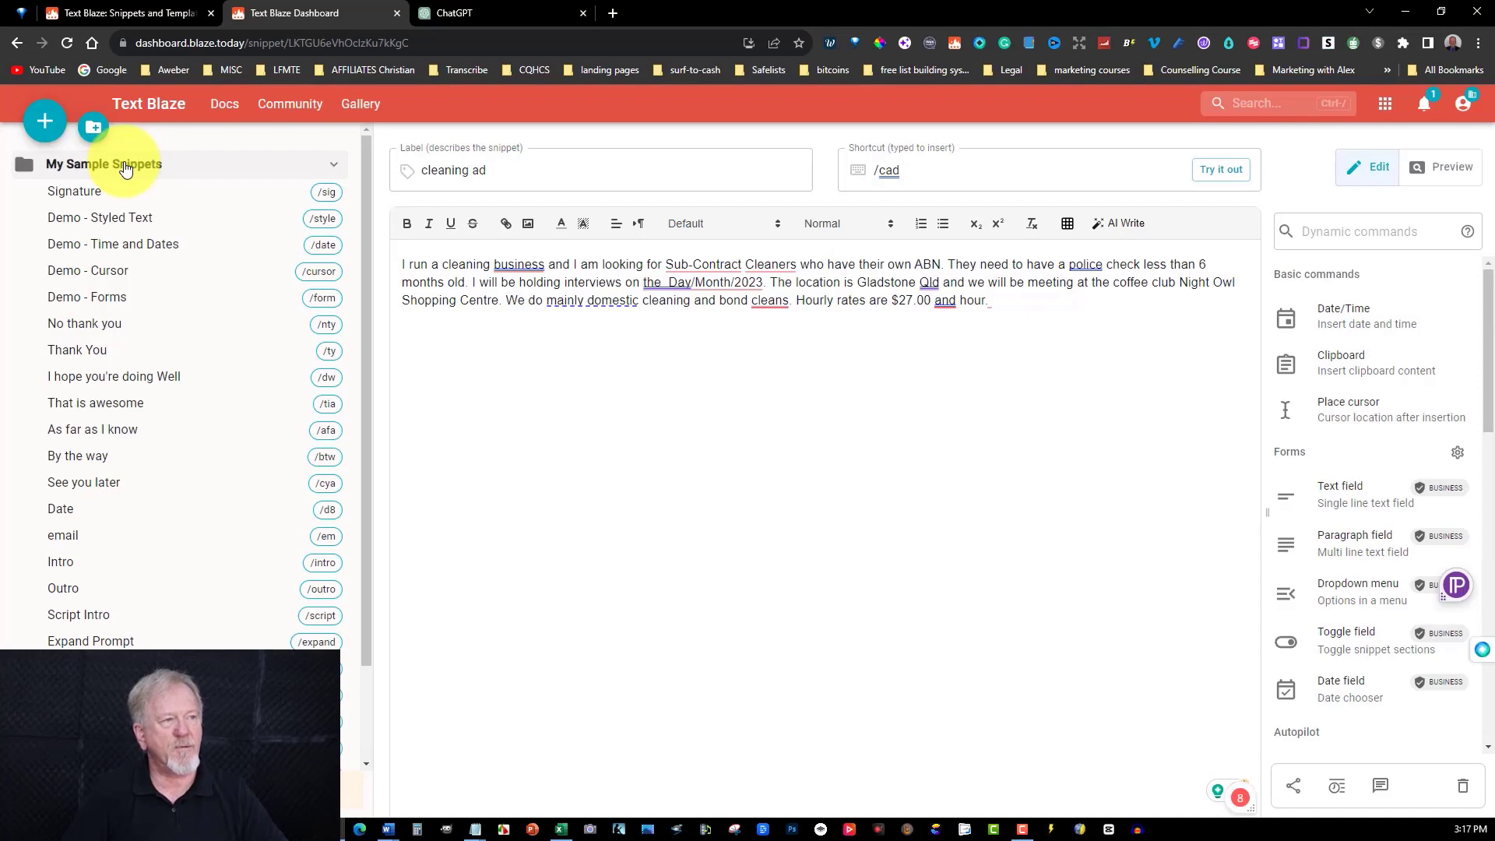
left_click(125, 165)
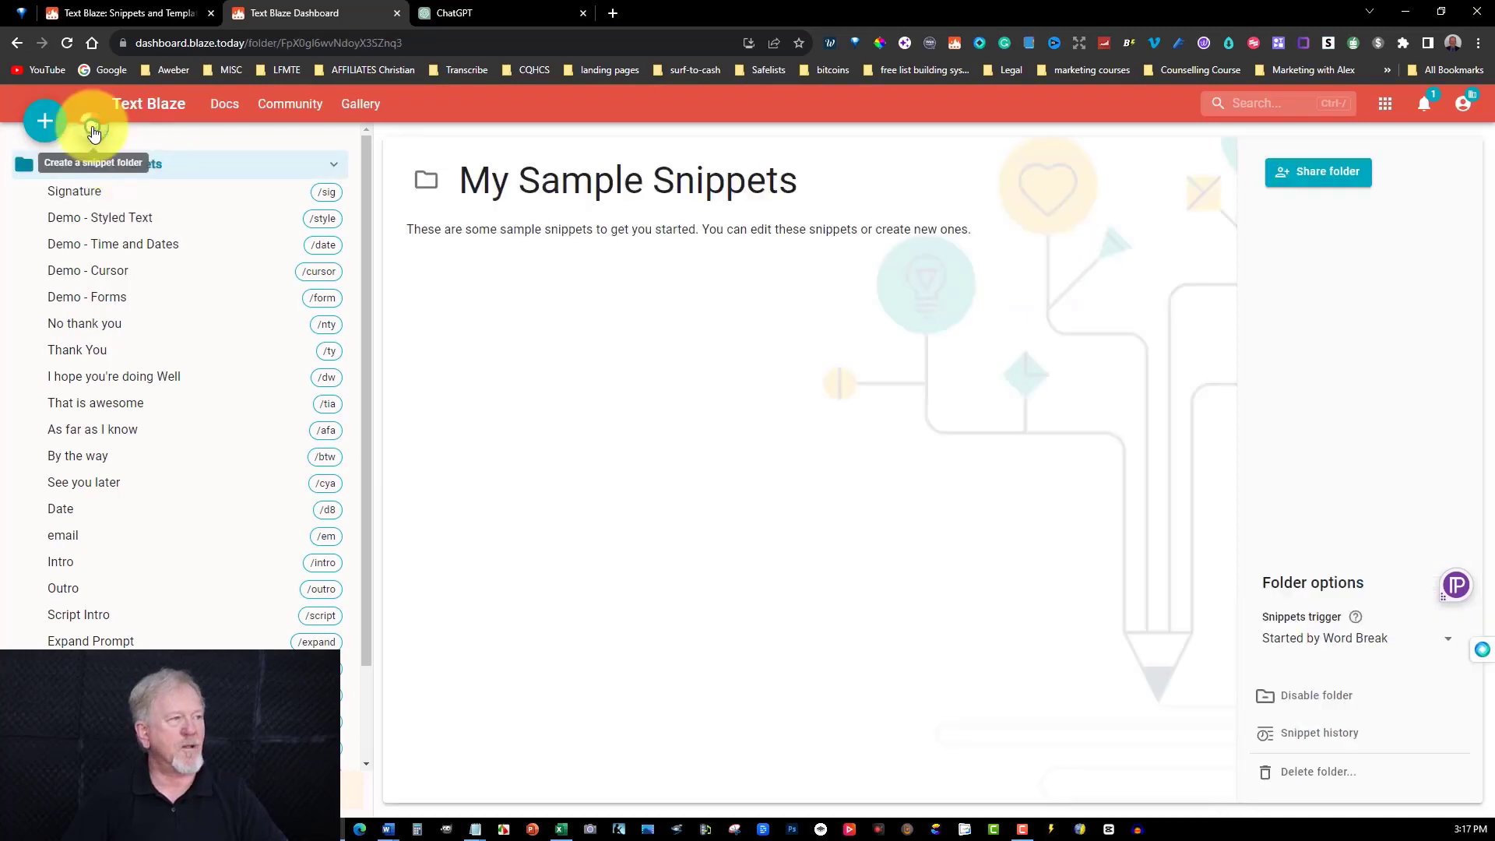
left_click(92, 129)
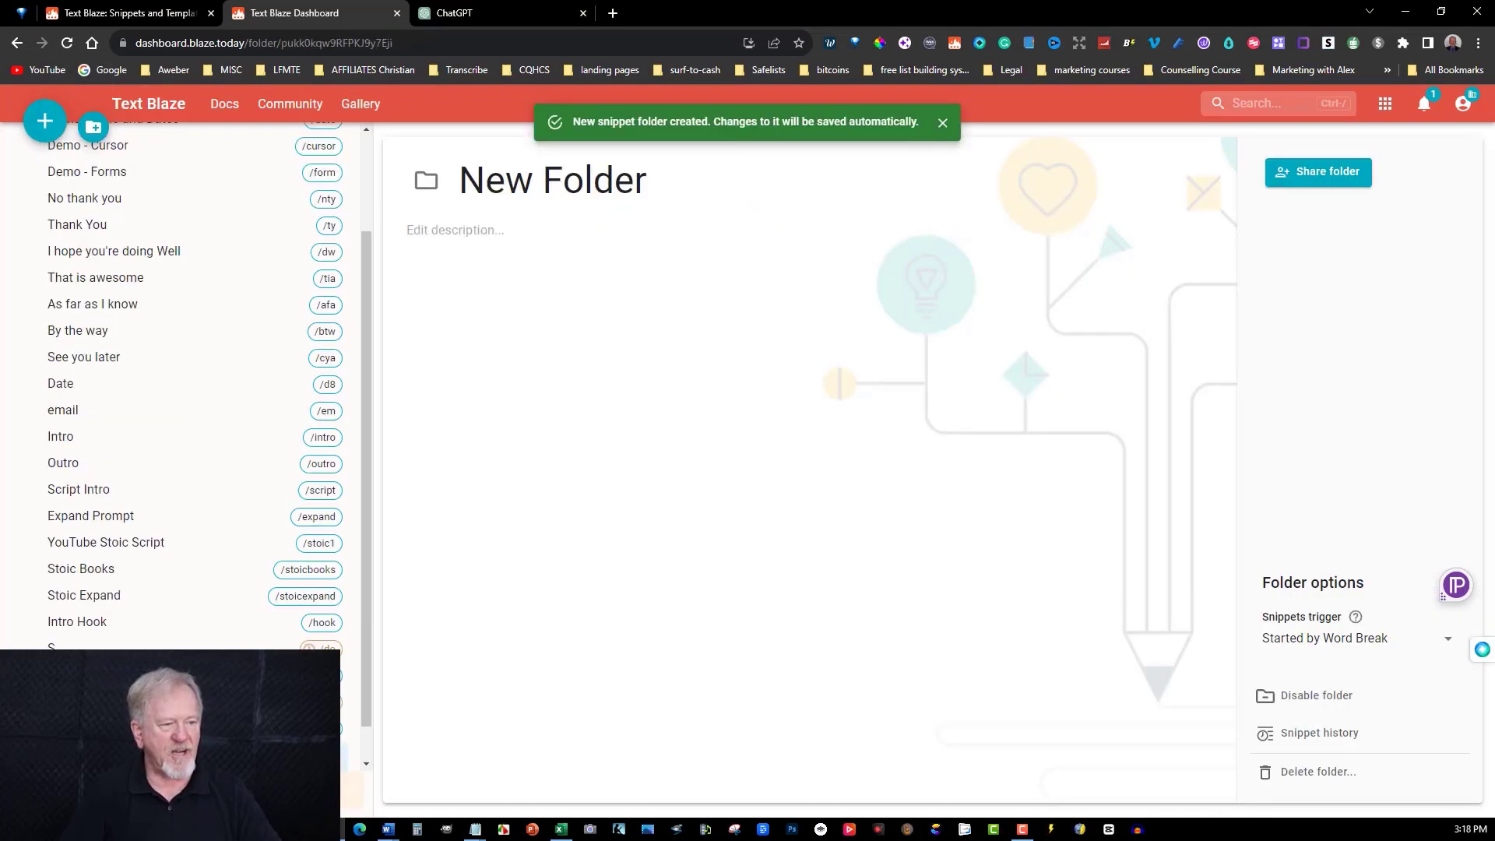
left_click(592, 179)
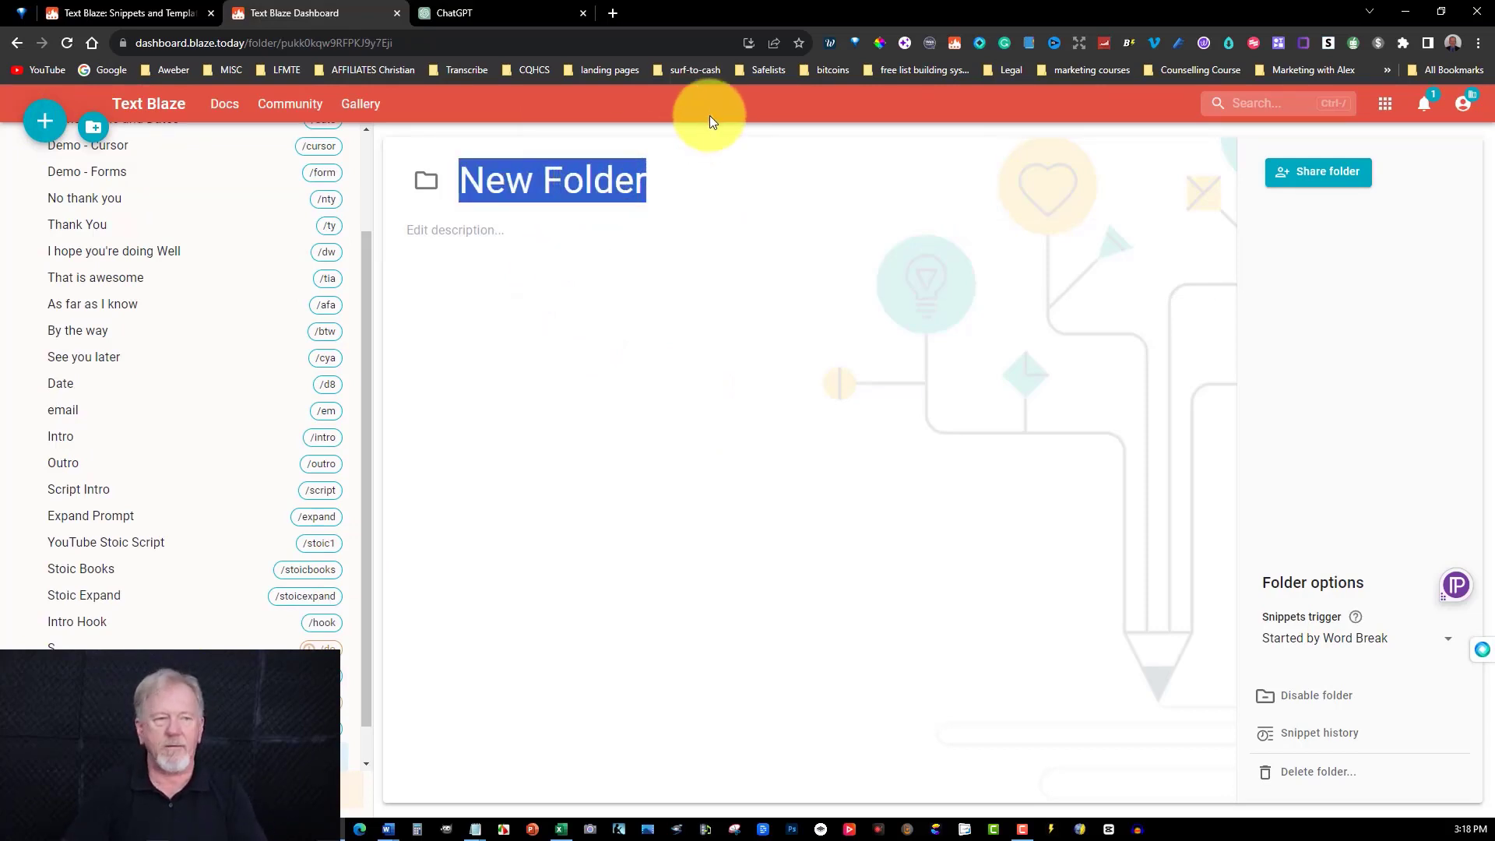
type("Cleaning")
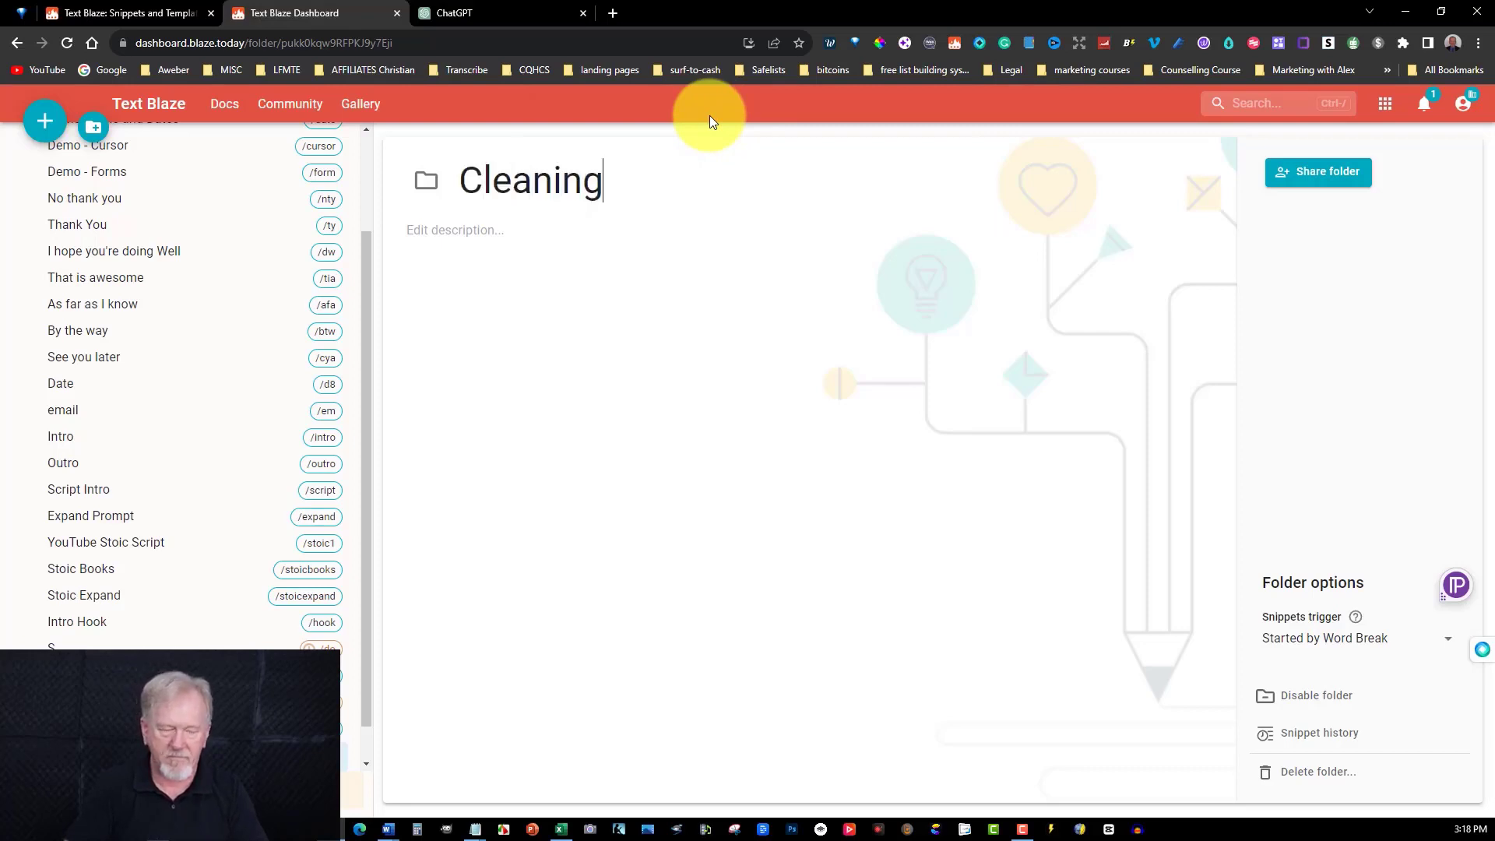
- Create a second snippet folder and name it "Script prompts"
left_click(94, 132)
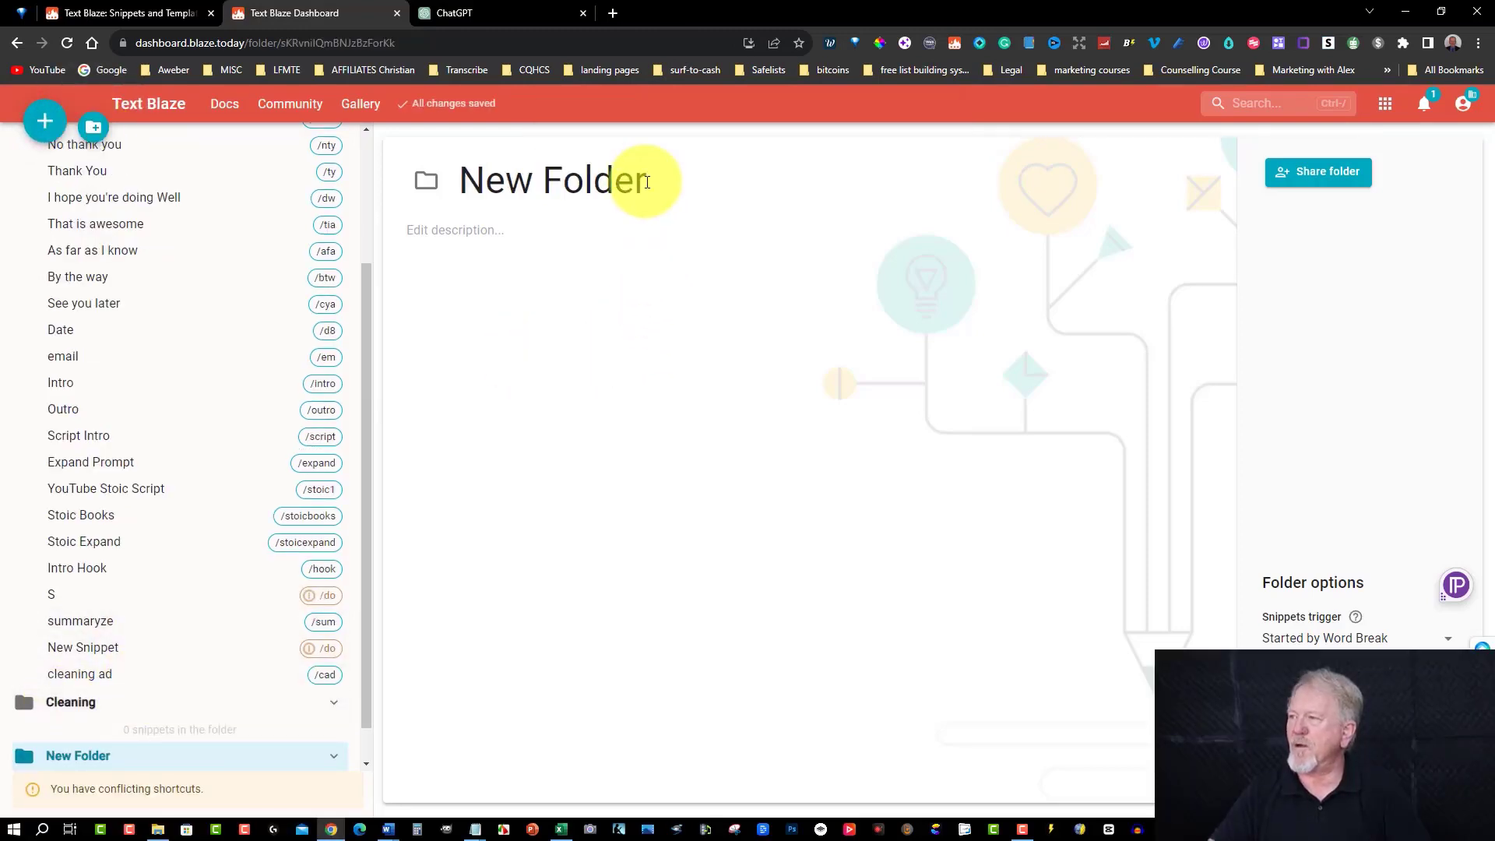
left_click_drag(644, 181, 526, 179)
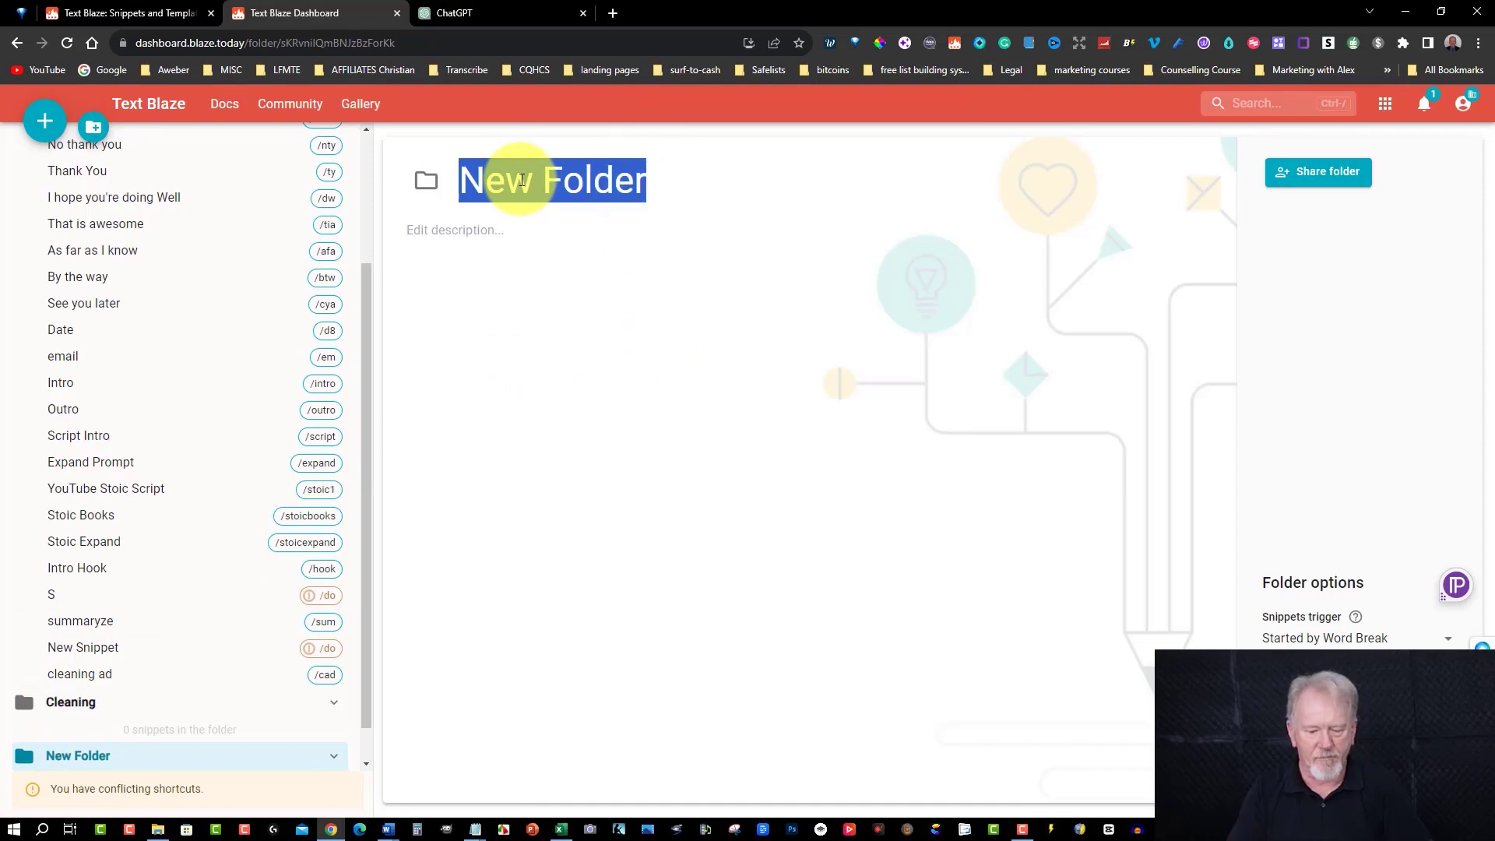
type("script prompts")
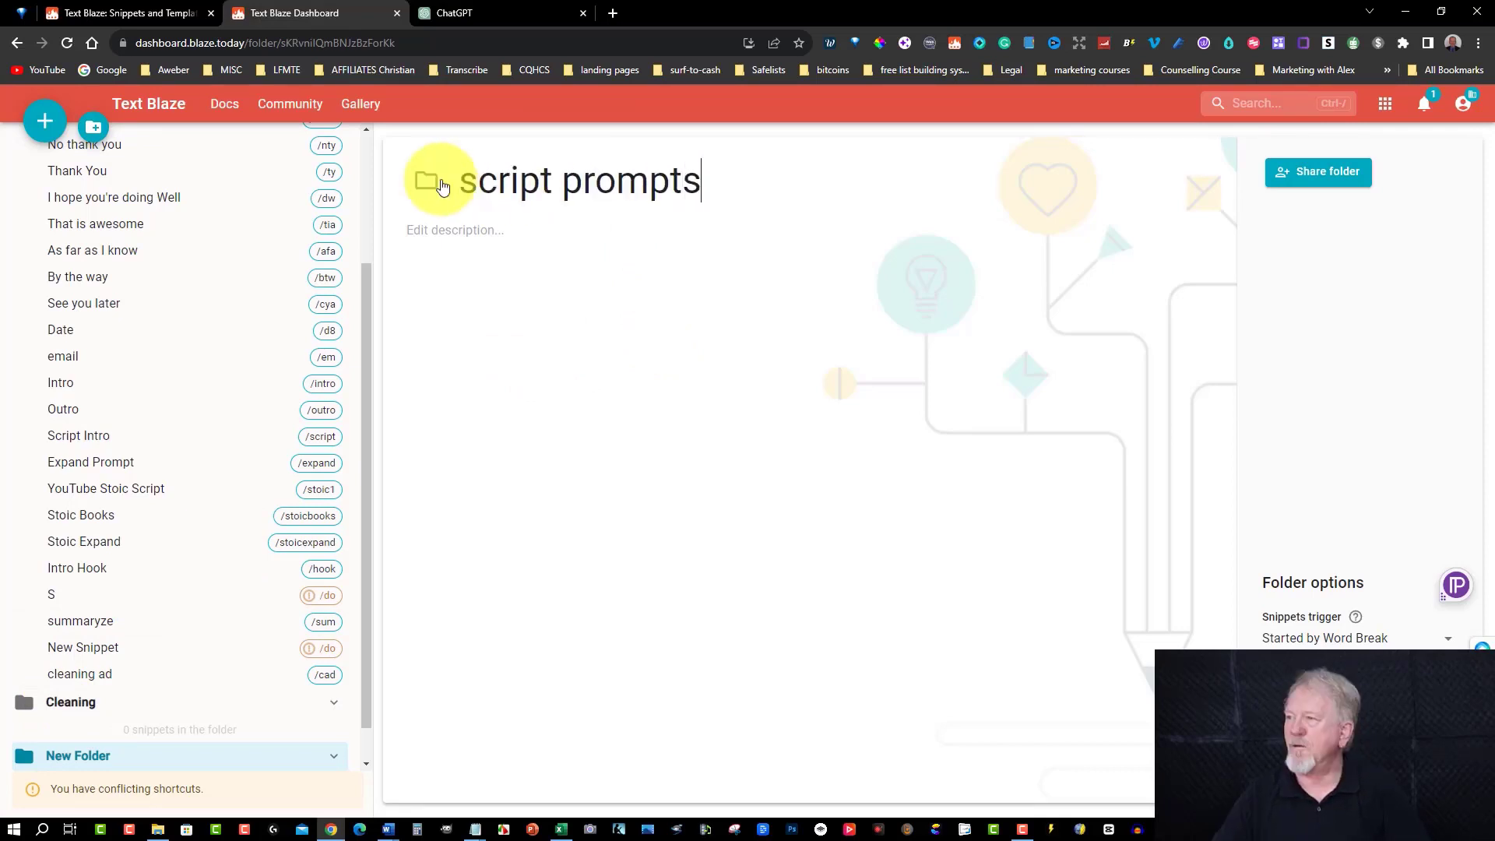
key("BackSpace")
type("S")
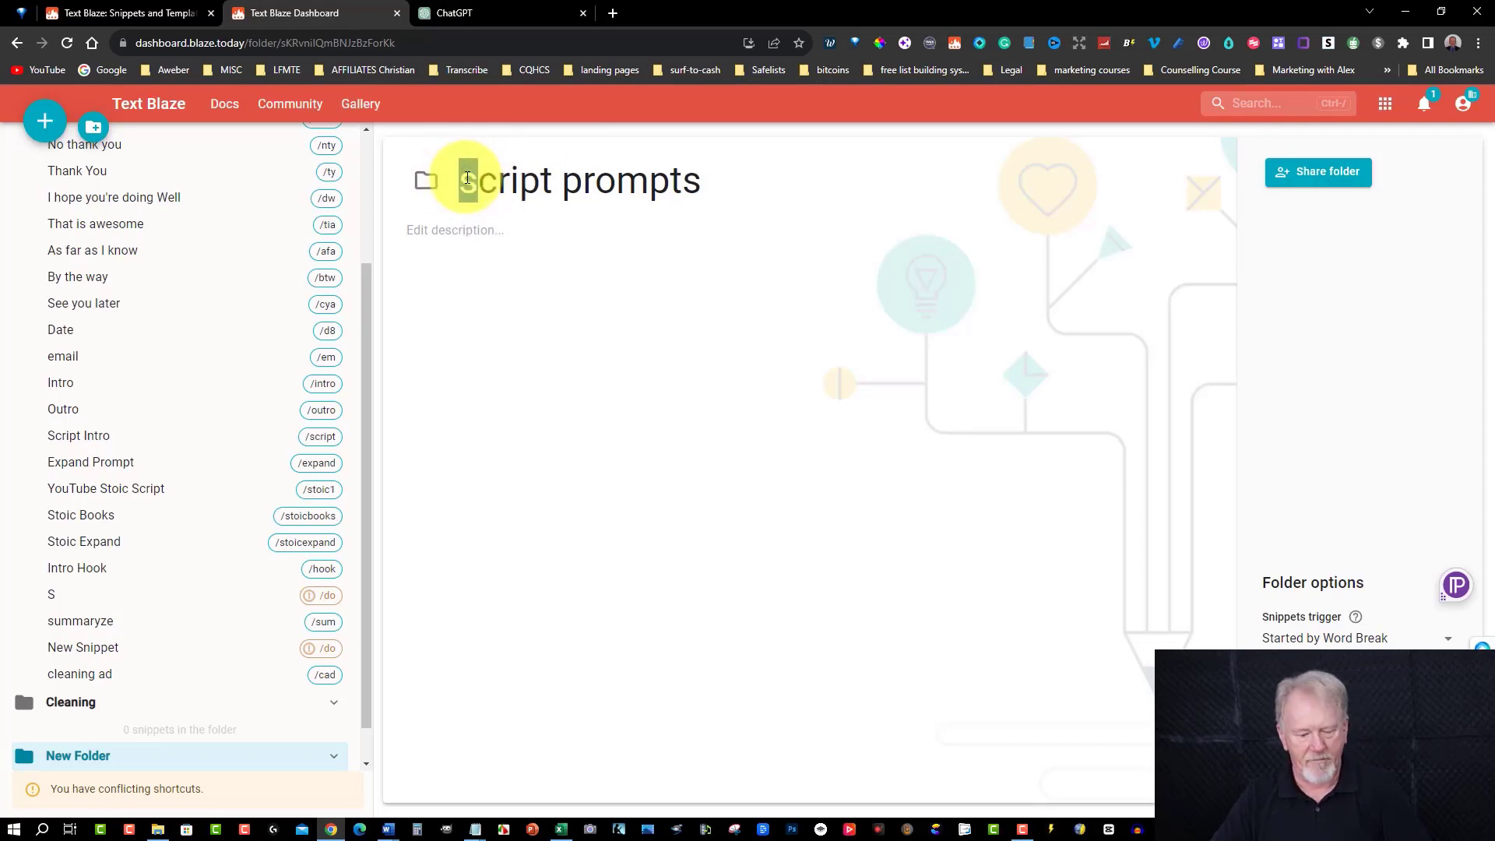
- Create a third snippet folder, then move one saved snippet down the list towards the new folders
left_click(95, 128)
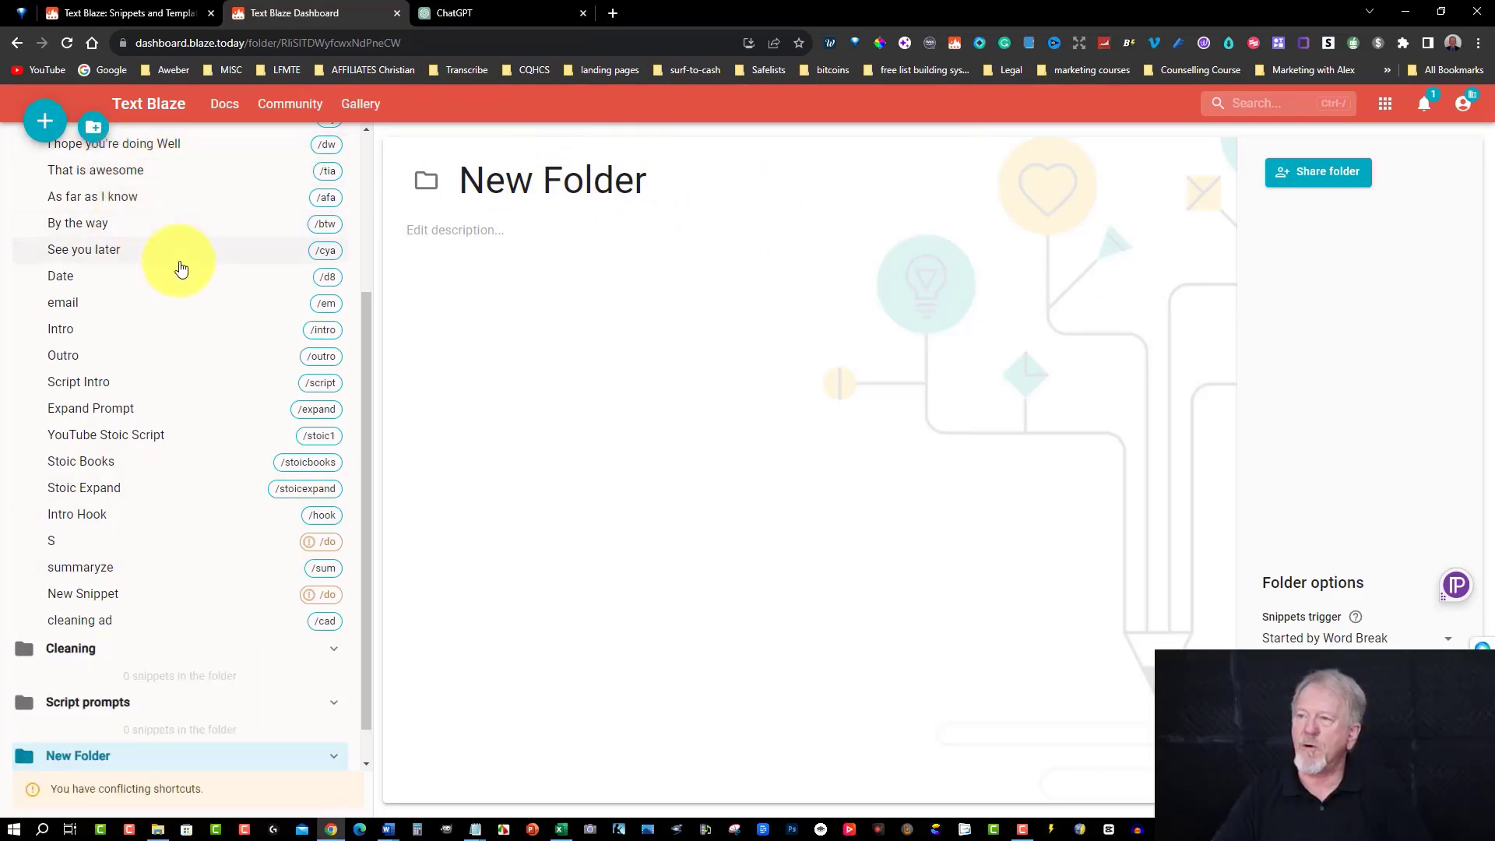
scroll(180, 268, "up", 3)
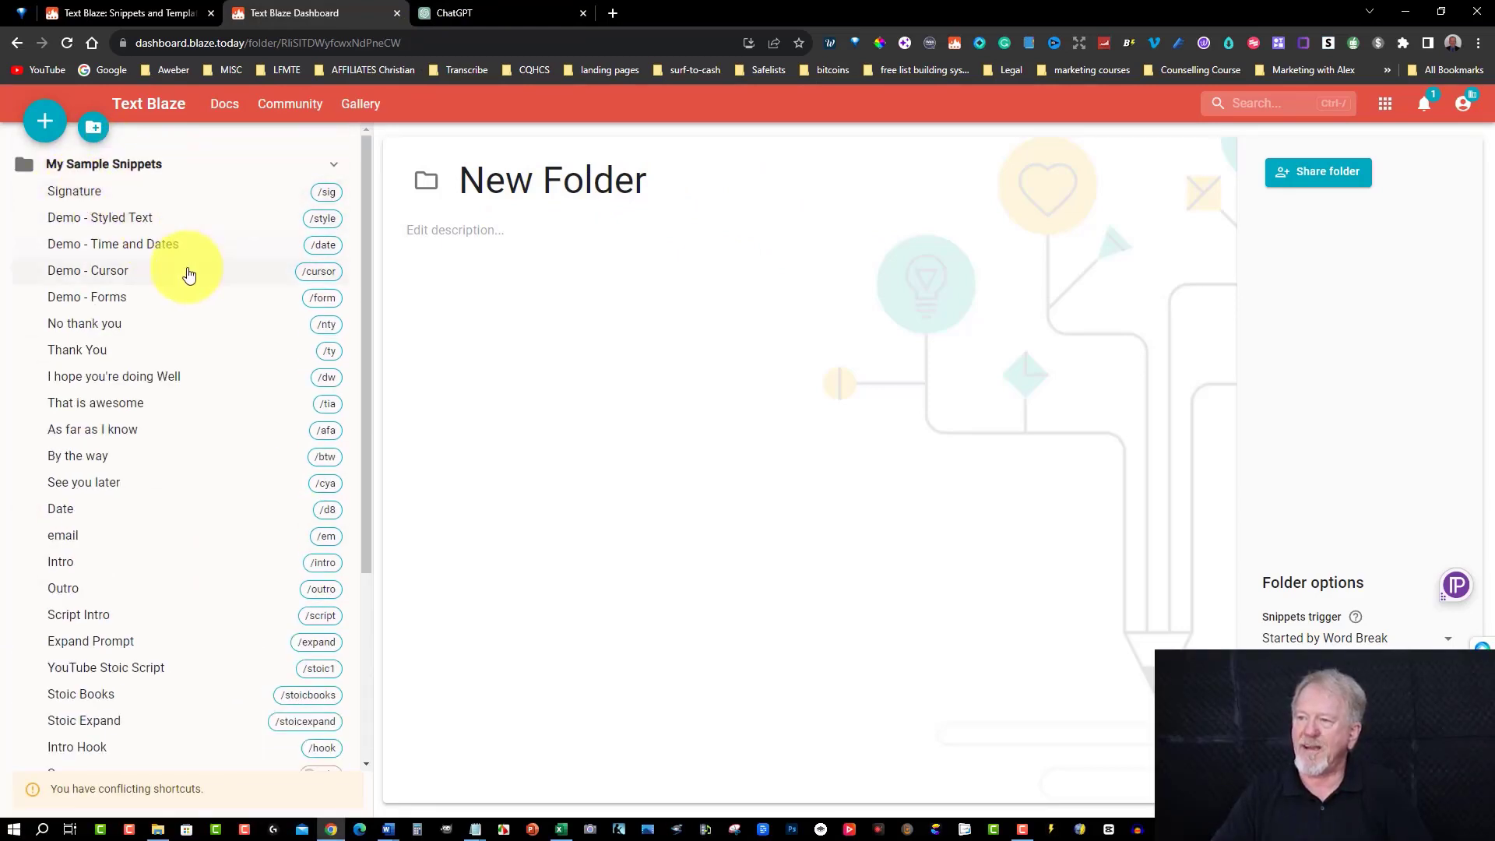
scroll(187, 274, "down", 2)
left_click_drag(67, 485, 51, 662)
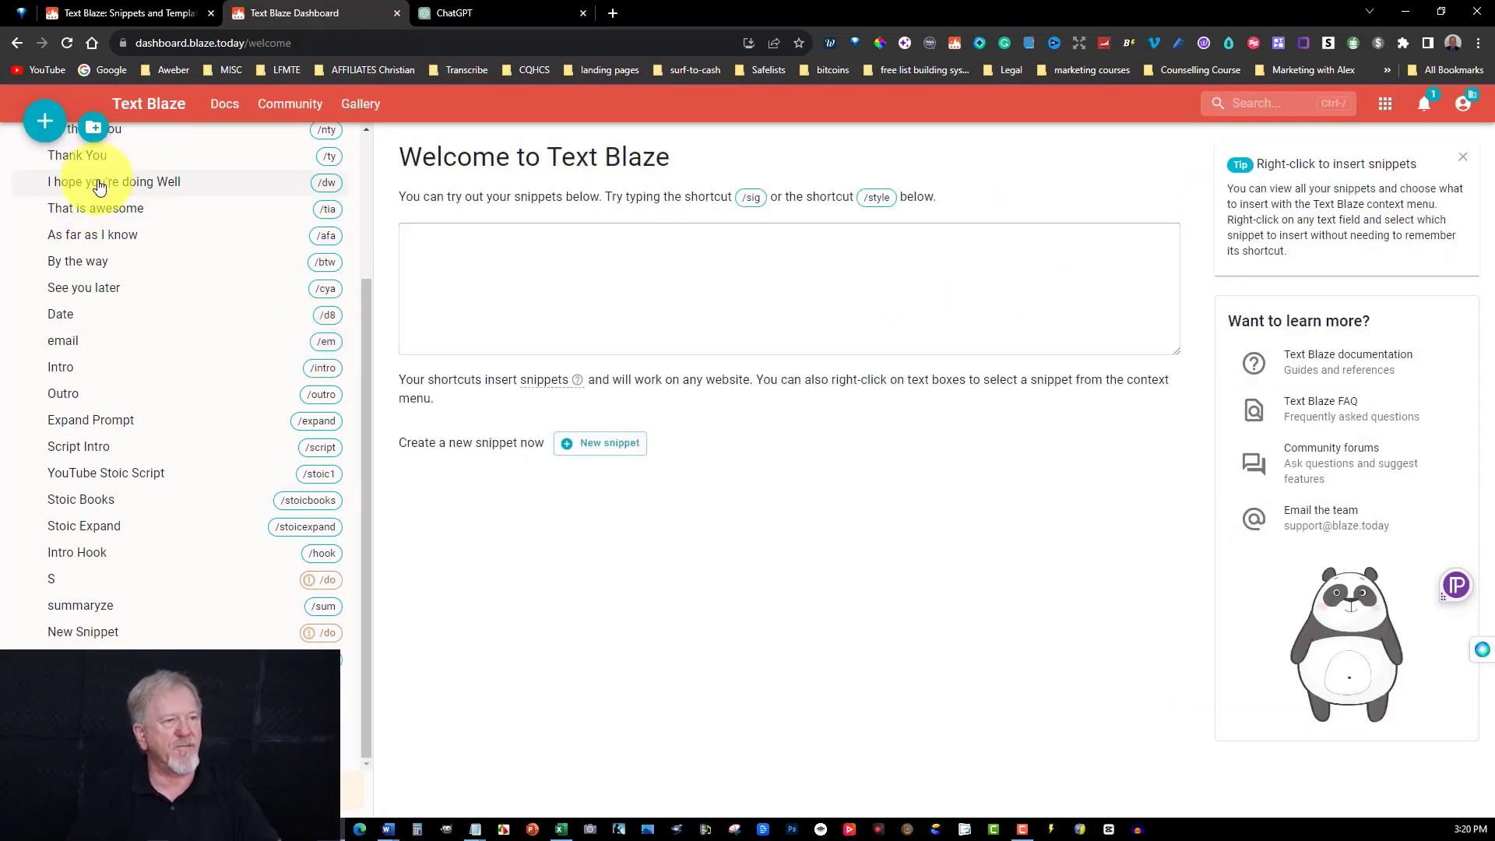
- Open the "I hope you're doing Well" snippet and look through the available dynamic commands, including Date/Time
left_click(99, 184)
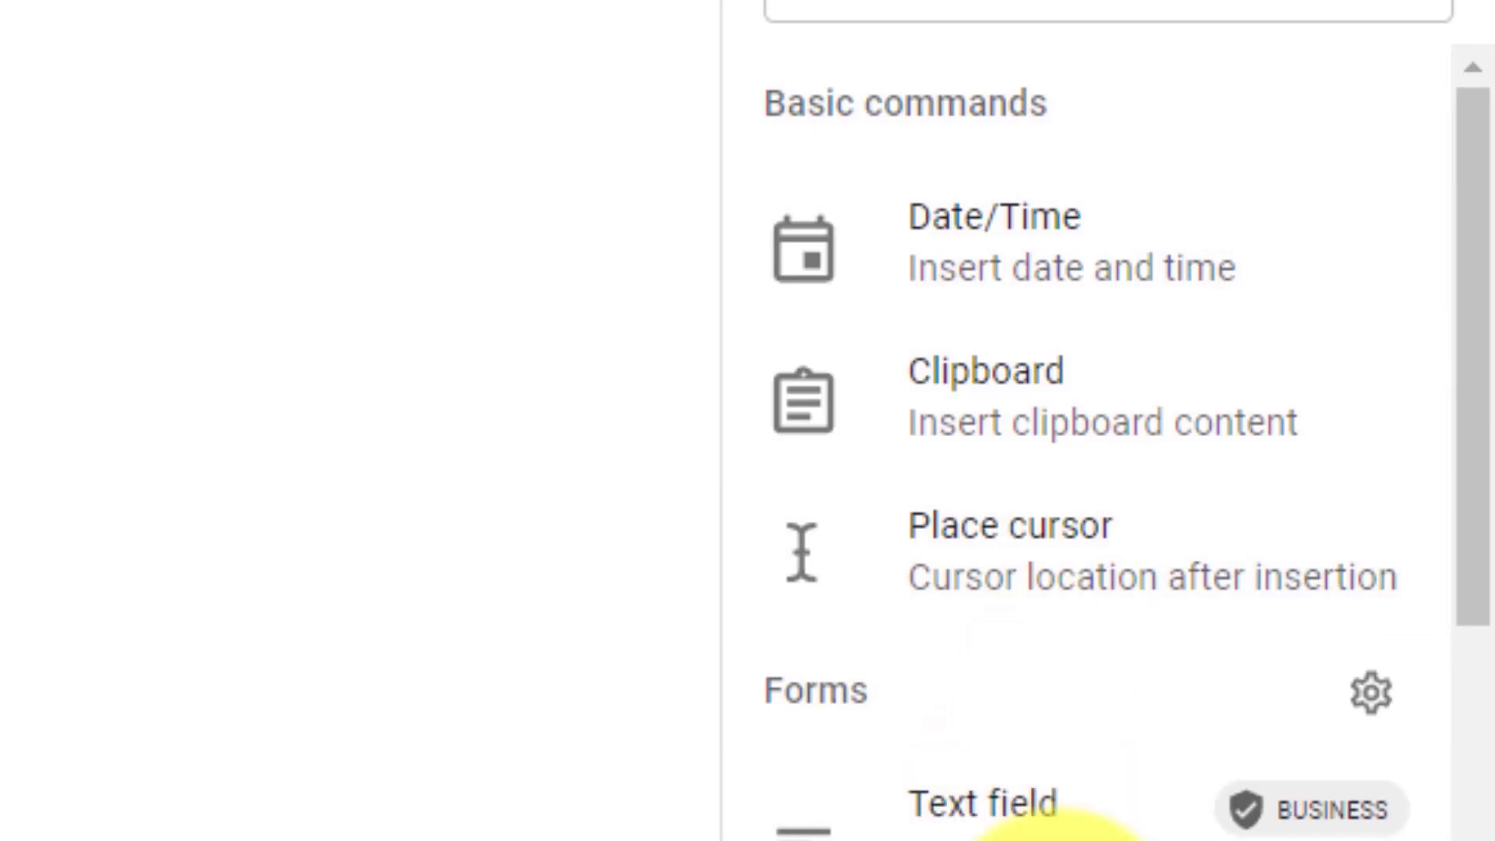
scroll(1051, 833, "down", 3)
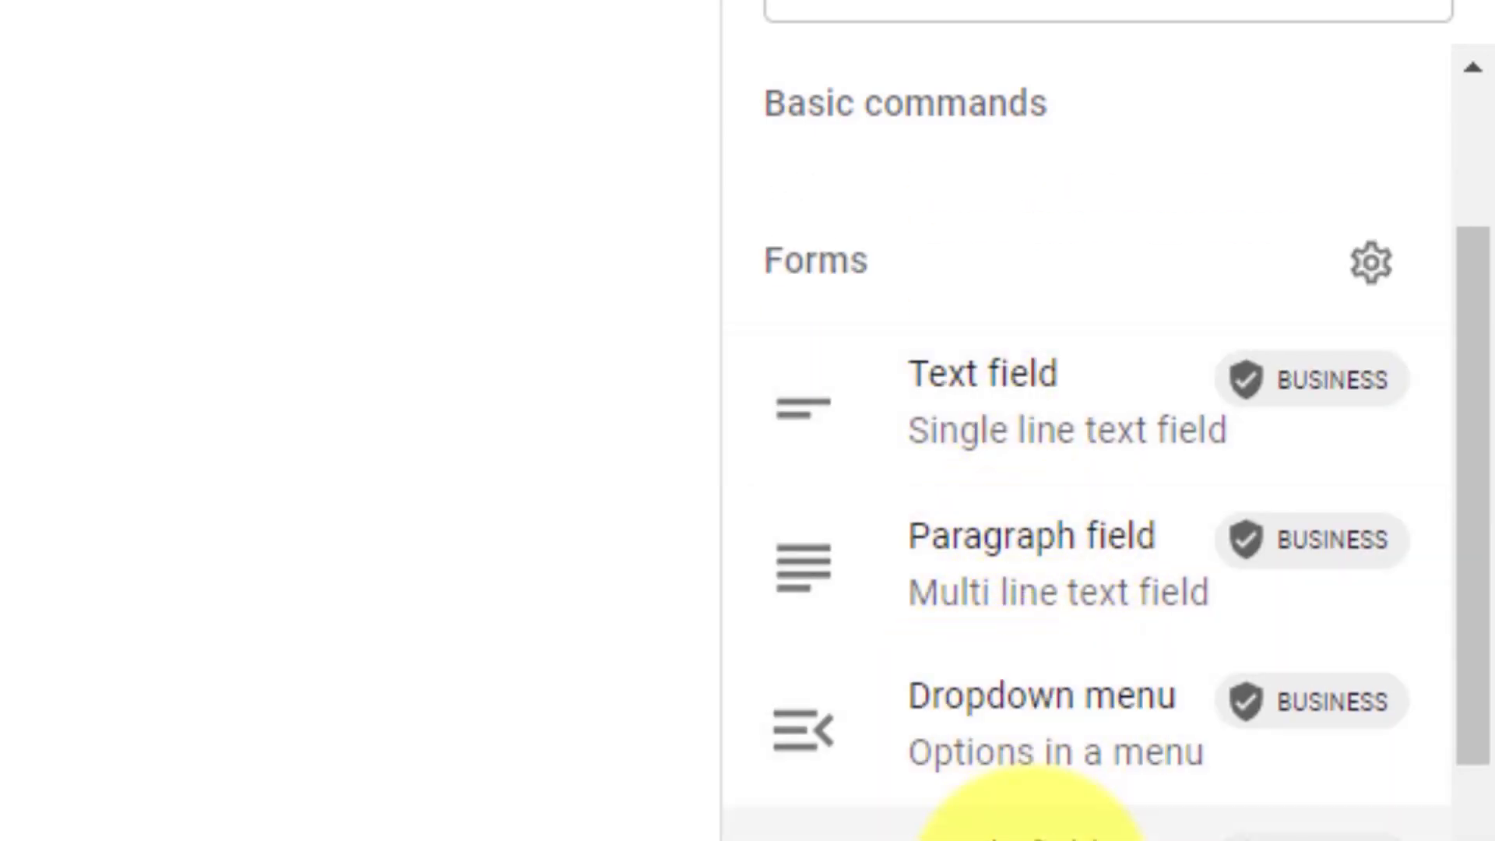
scroll(1028, 833, "down", 2)
scroll(1028, 833, "down", 10)
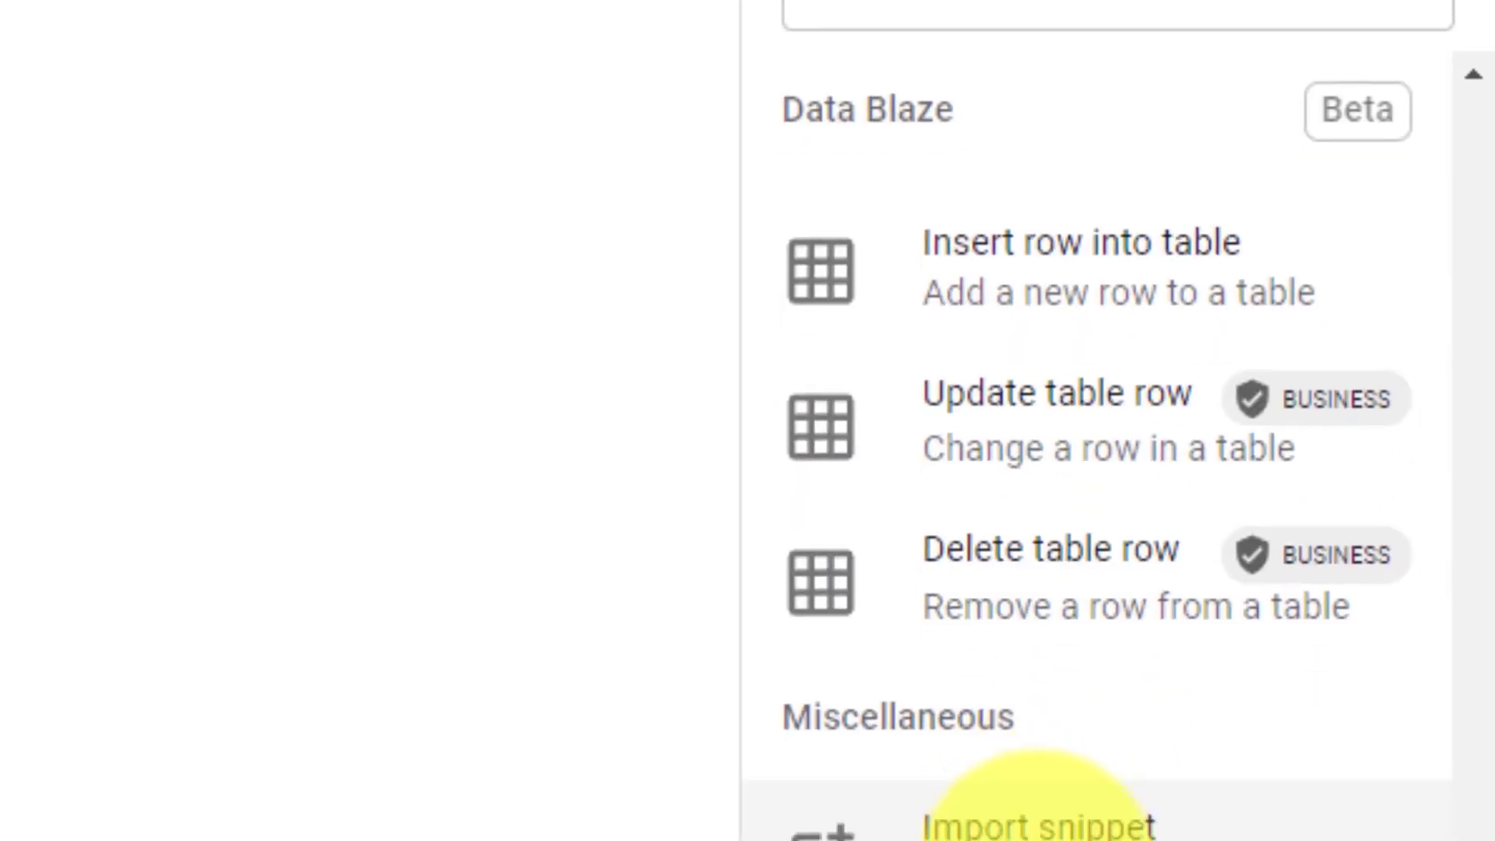
scroll(1350, 592, "up", 12)
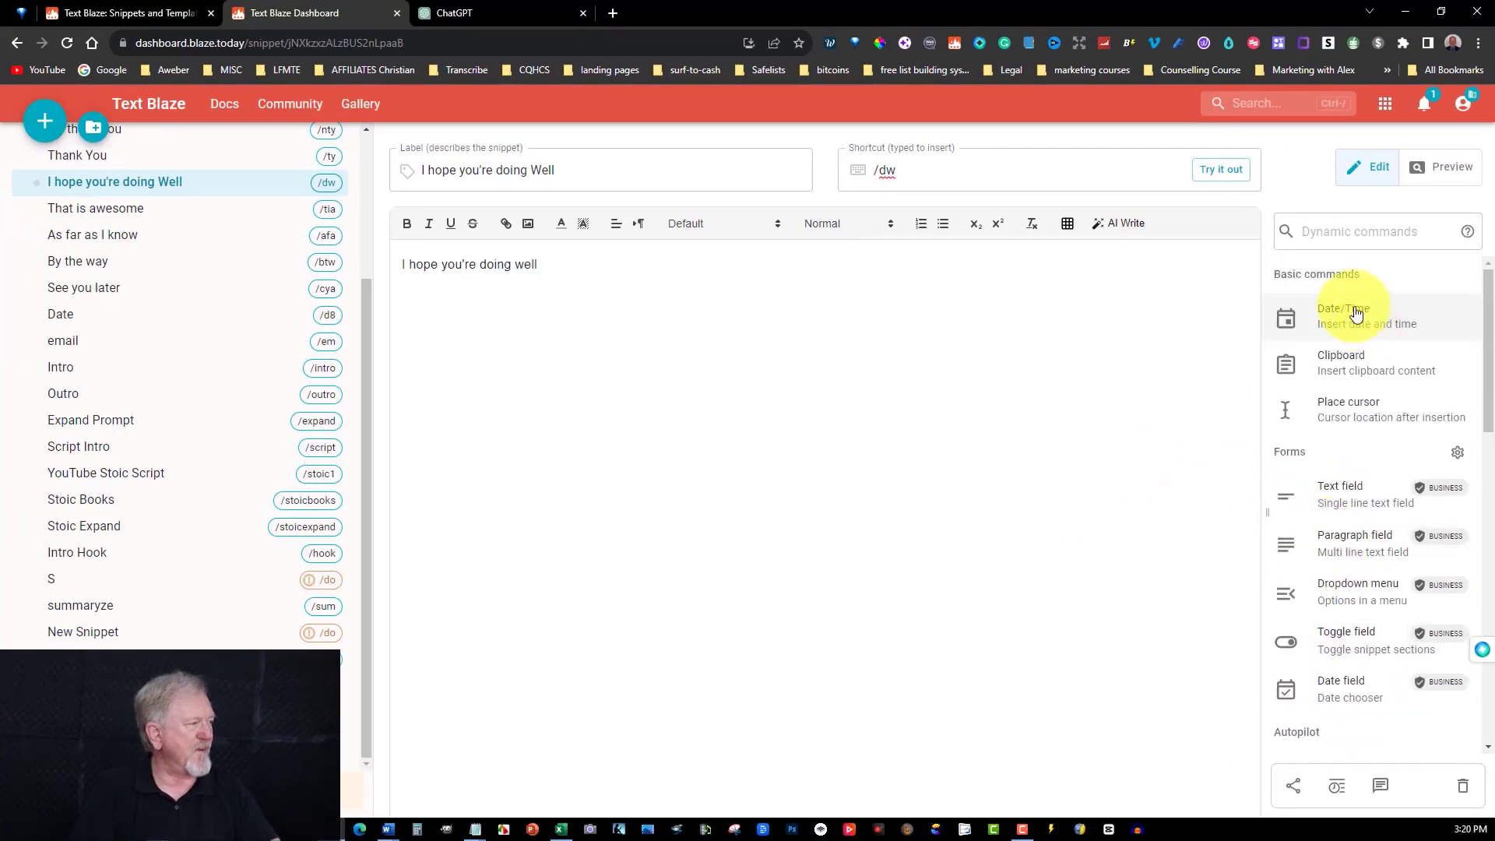
left_click(1353, 318)
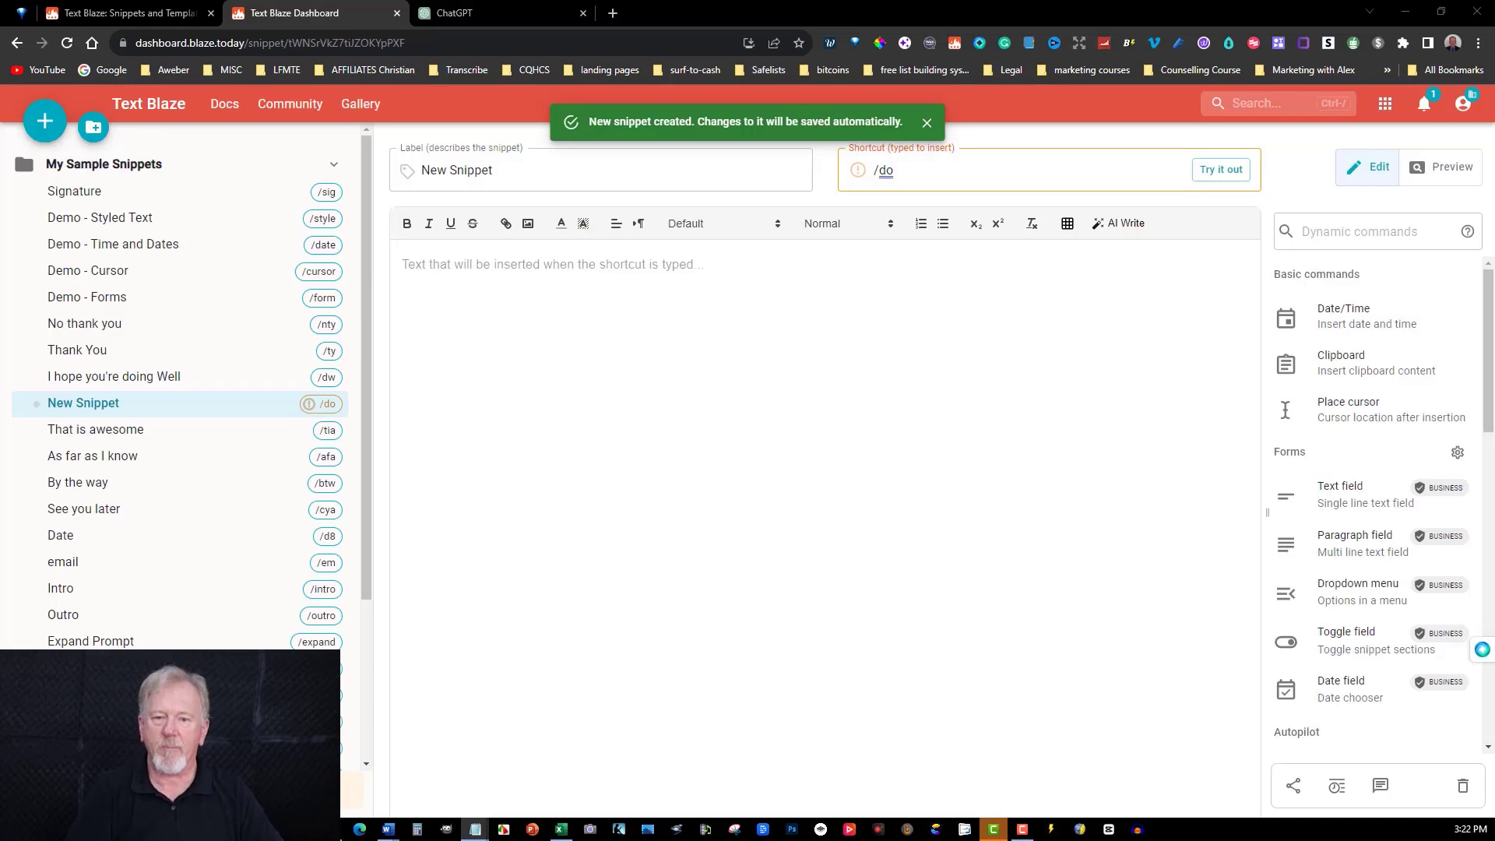
- Fill the new snippet with a prompt for a detailed, casual-voice, Google SEO blog post, leaving blanks for the topic and main keywords
left_click(404, 263)
type("Please write a detailed blog post about \"______\" Write it in a casual voice. SEO the blog post for Google searchs. I want the main keywords to be \"______, ______, ______, ______, ______, ______, ______\"")
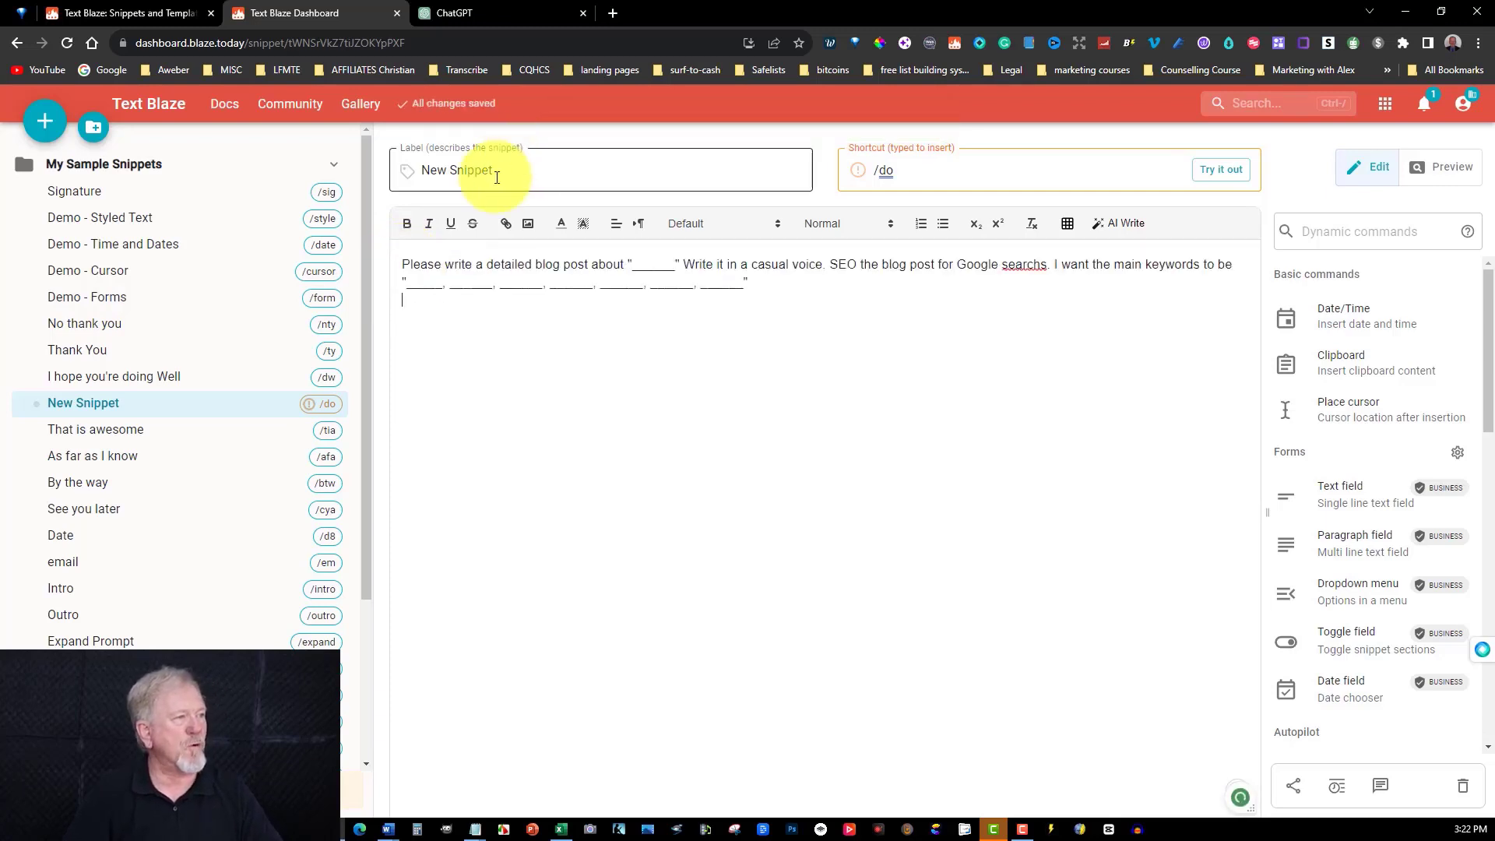
- Label the new snippet "Blog Post" and set its shortcut to /bp
left_click(494, 178)
triple_click(495, 178)
type("Blog Post")
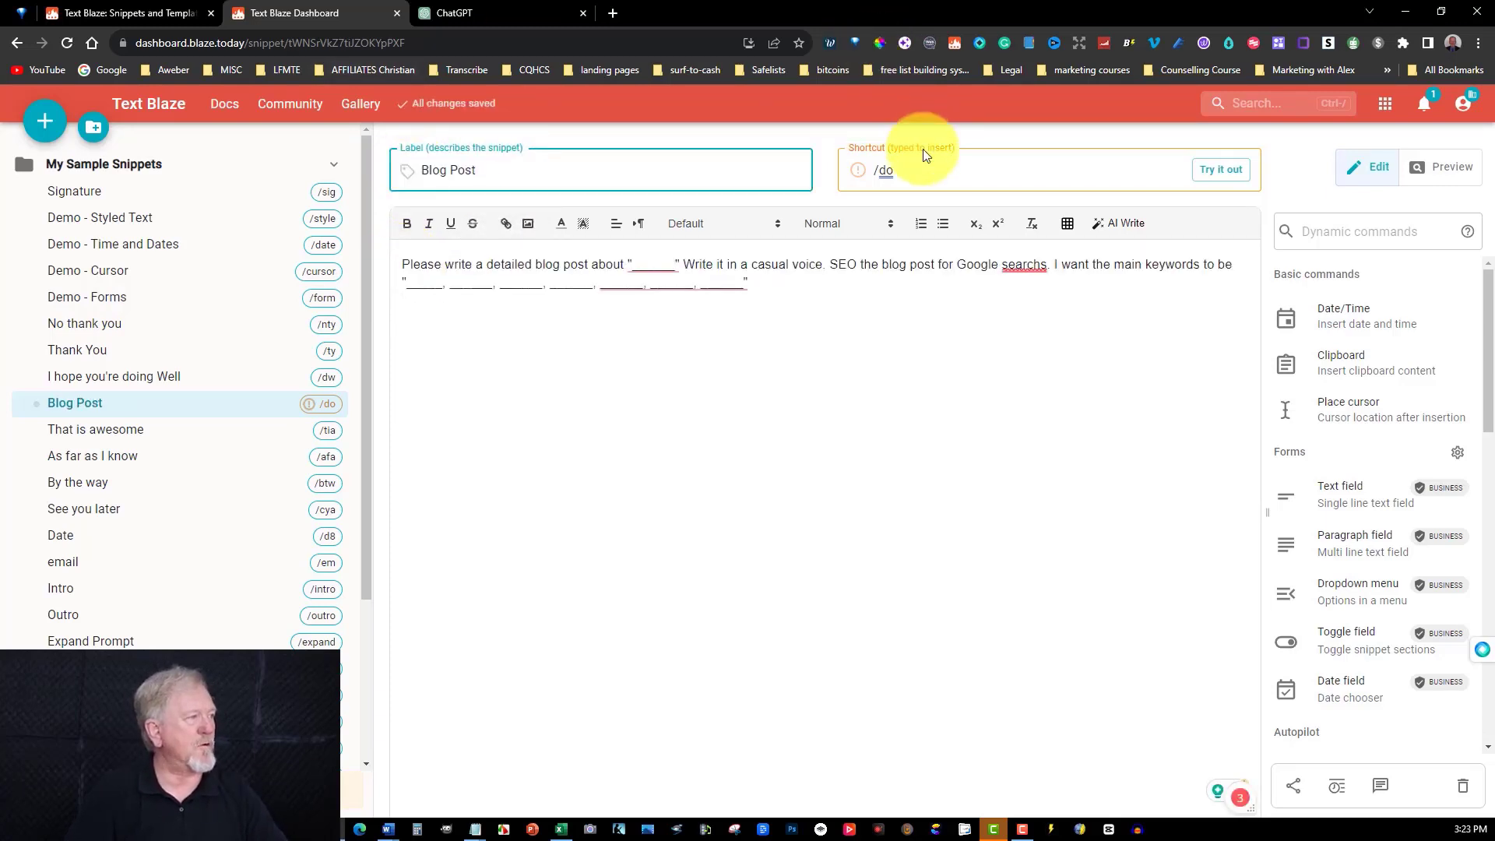
left_click(895, 173)
double_click(884, 164)
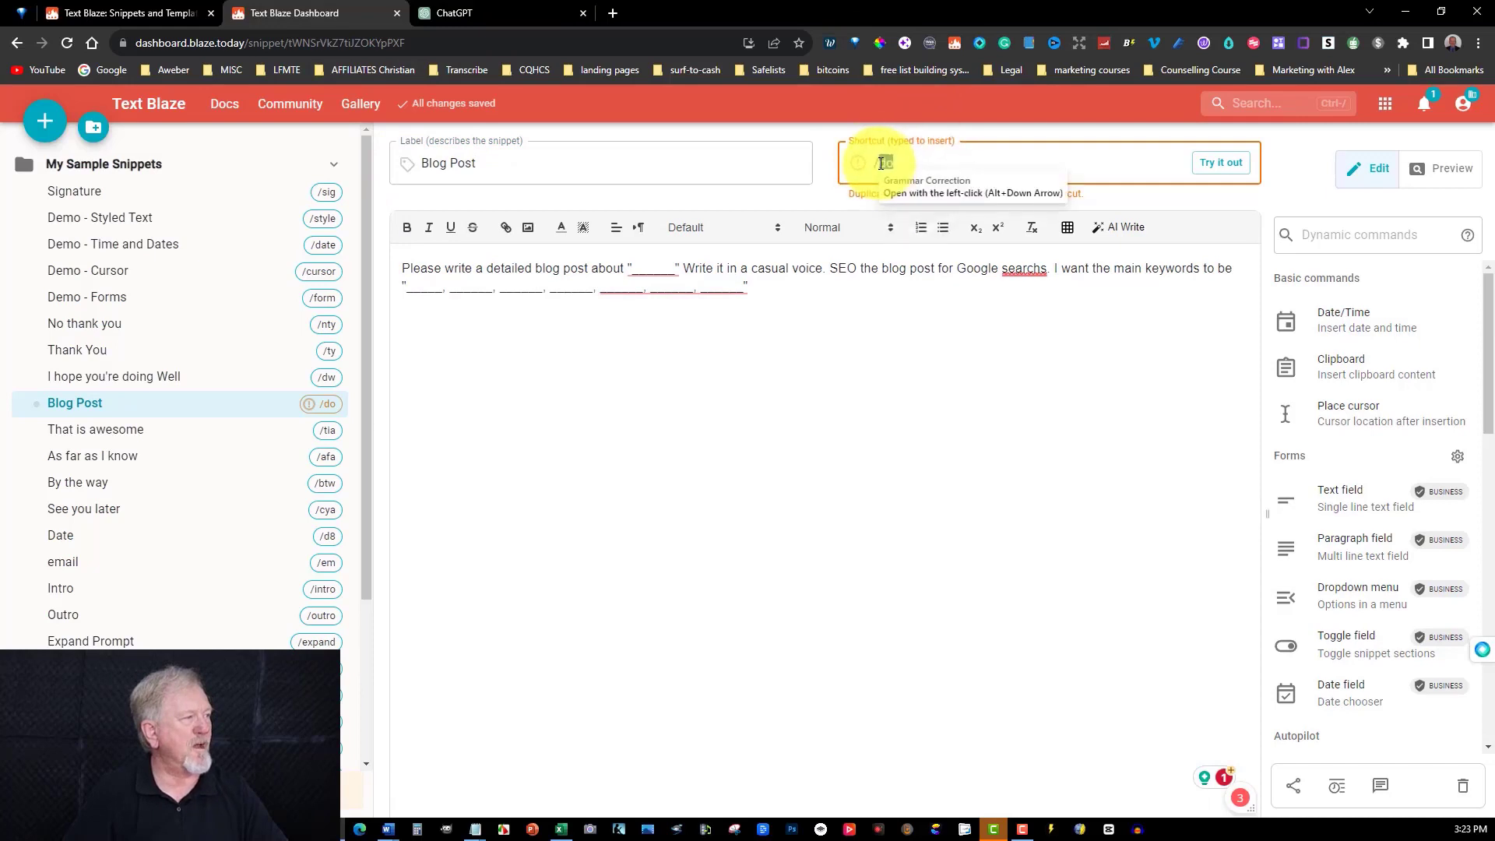
type("bp")
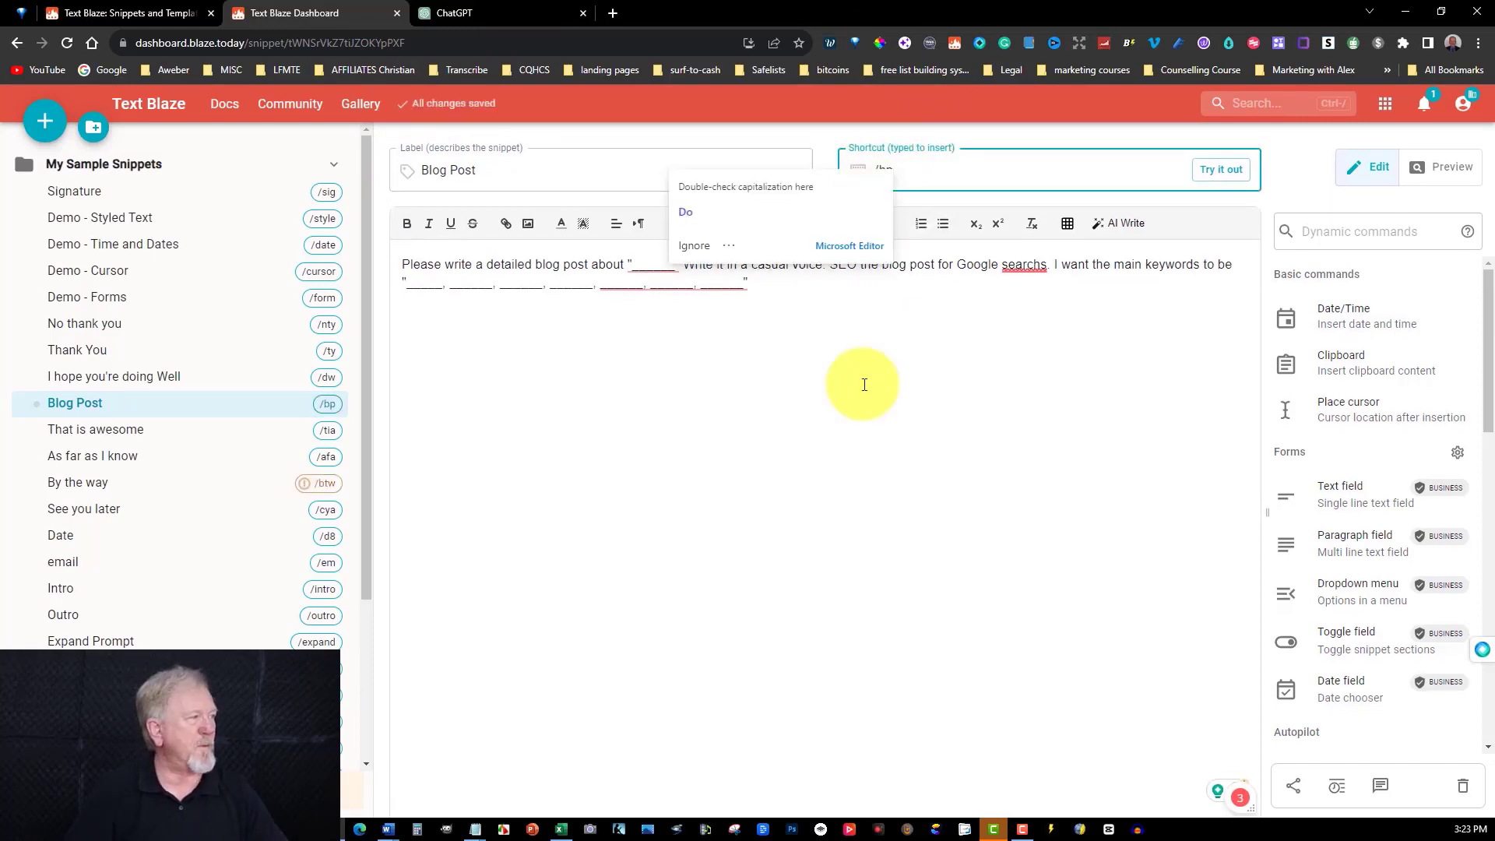
- Correct the misspelled word "searchs" in the snippet text to "searches"
left_click(661, 339)
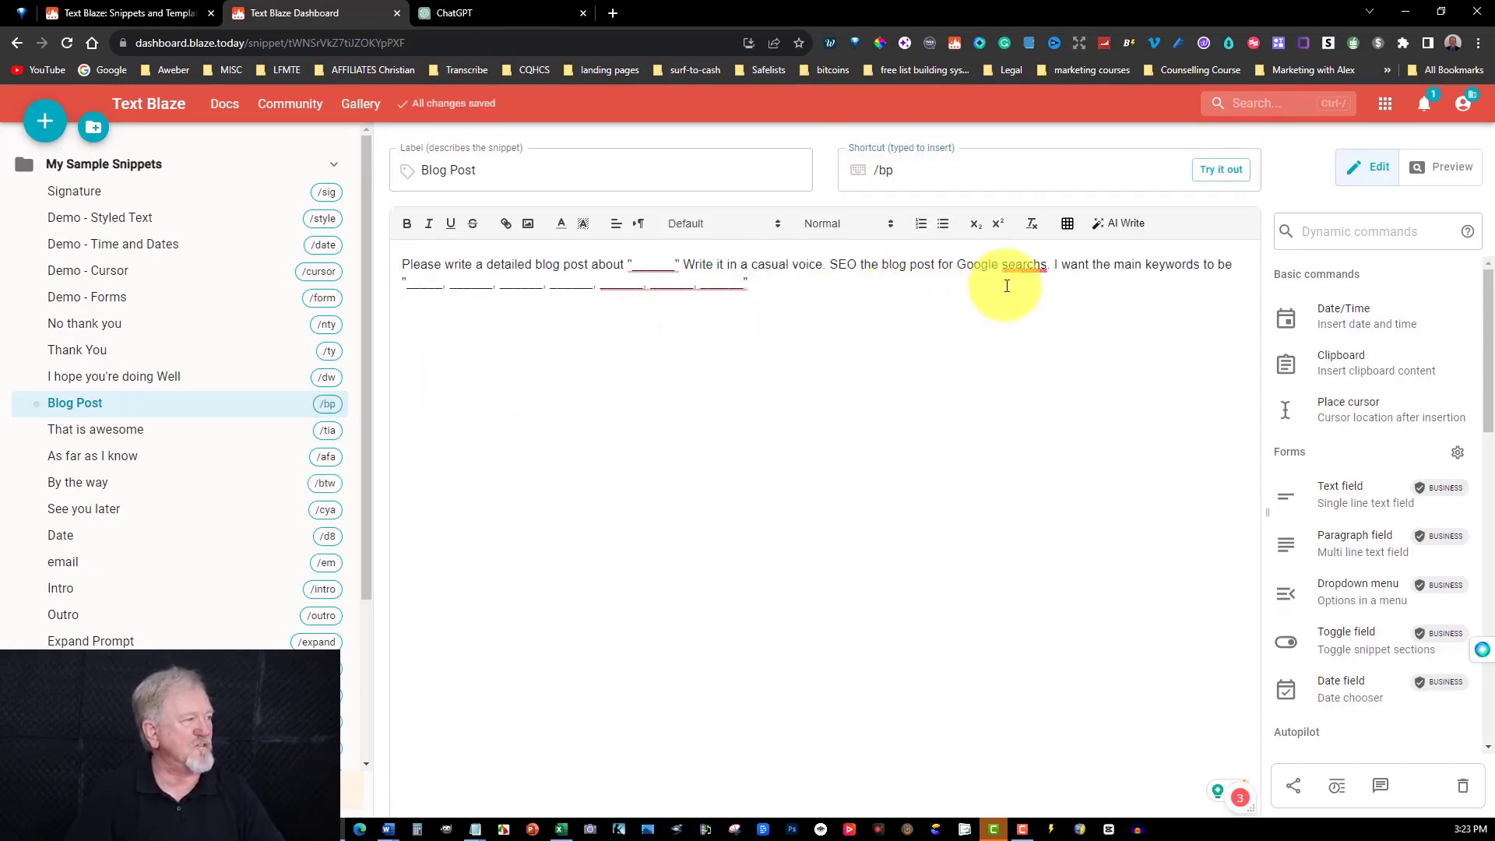
left_click(1026, 268)
left_click(1028, 321)
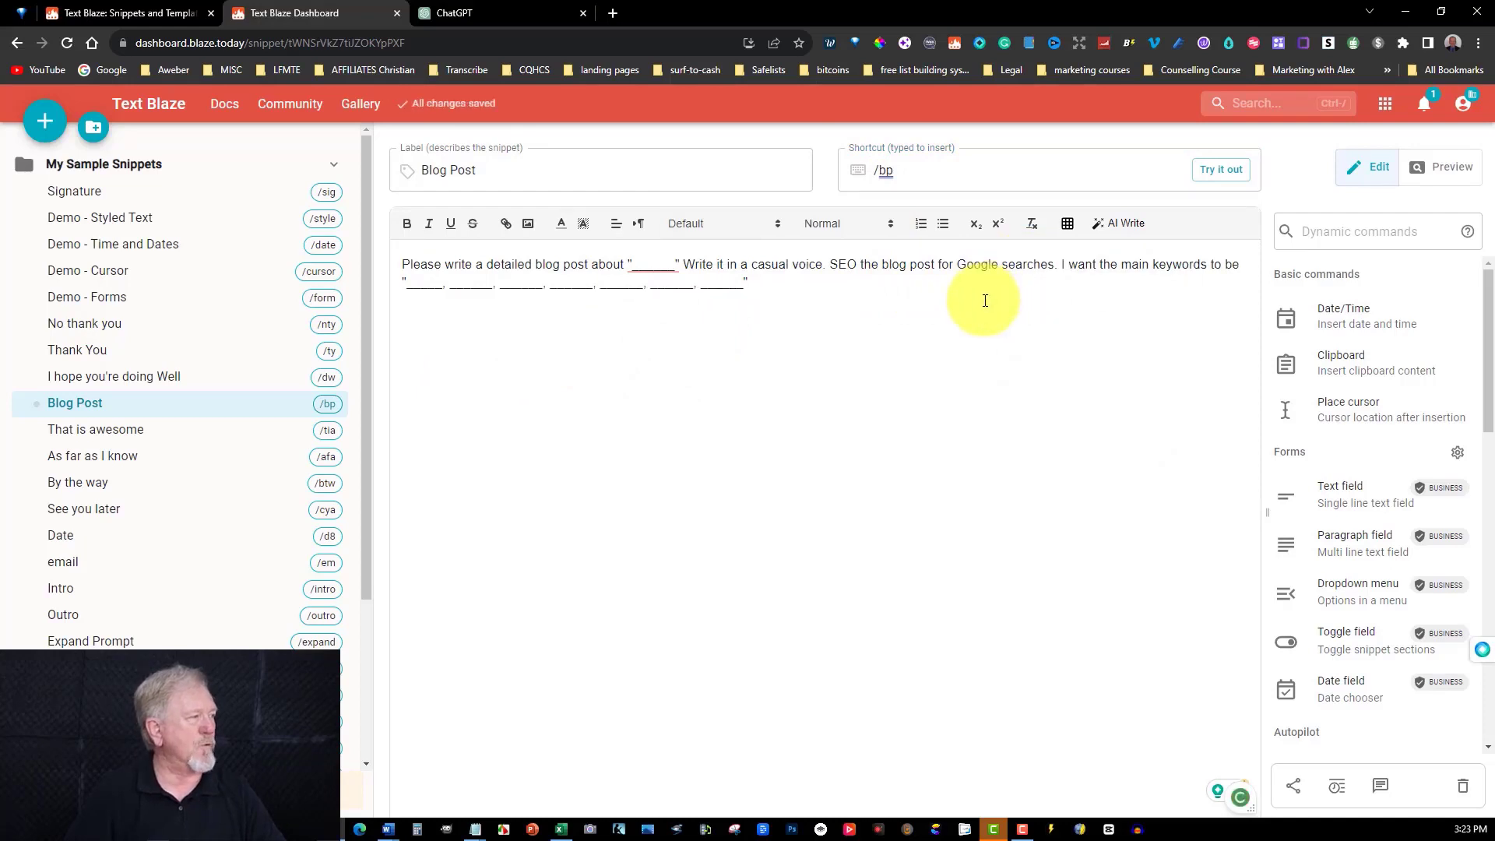
- Switch to ChatGPT, expand the /bp snippet in the message box and check the topic and keyword blanks
left_click(501, 14)
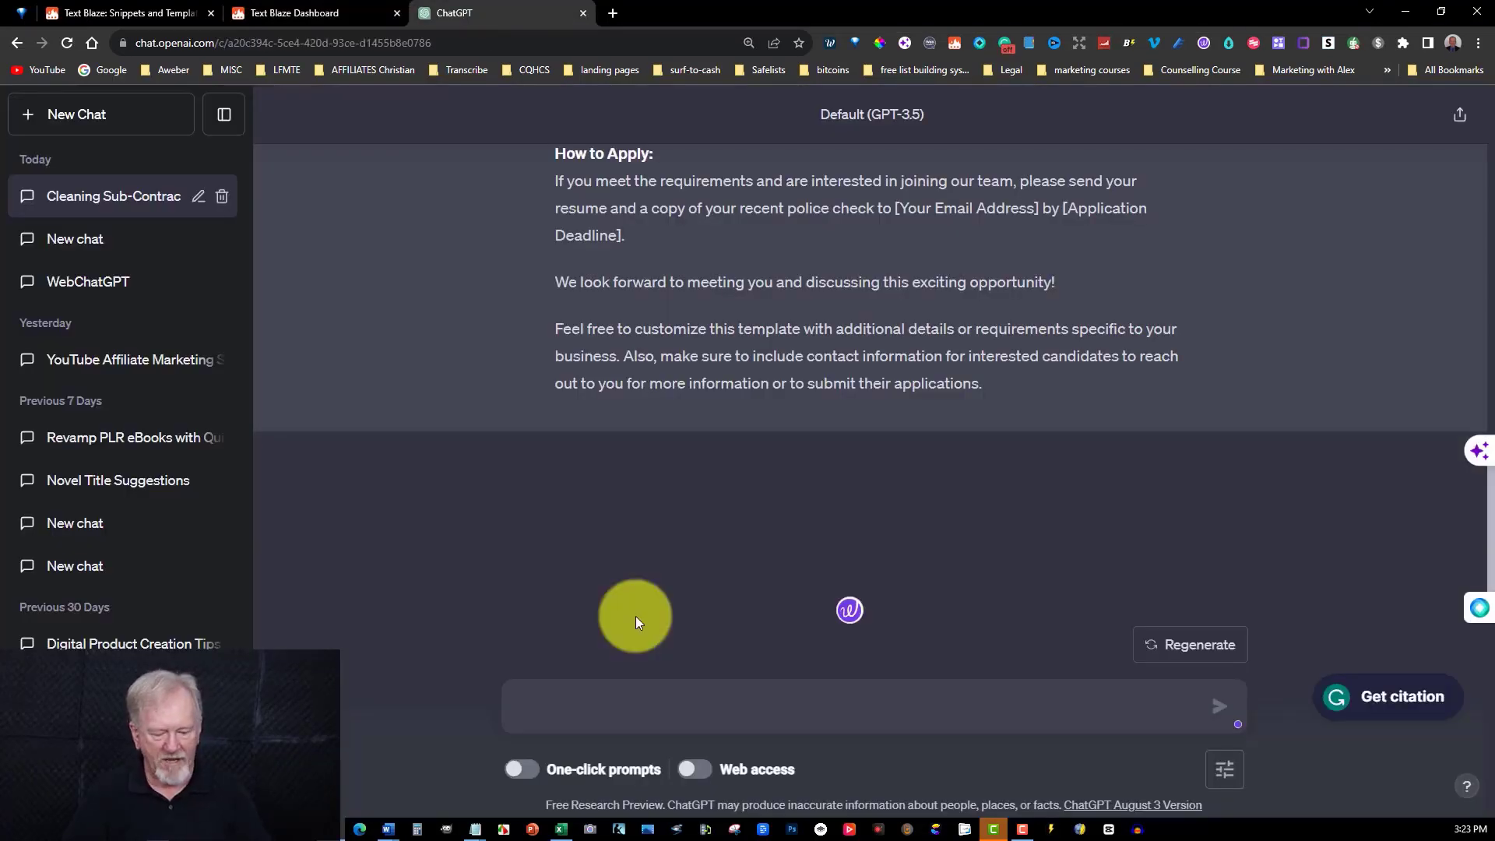
type("/bp")
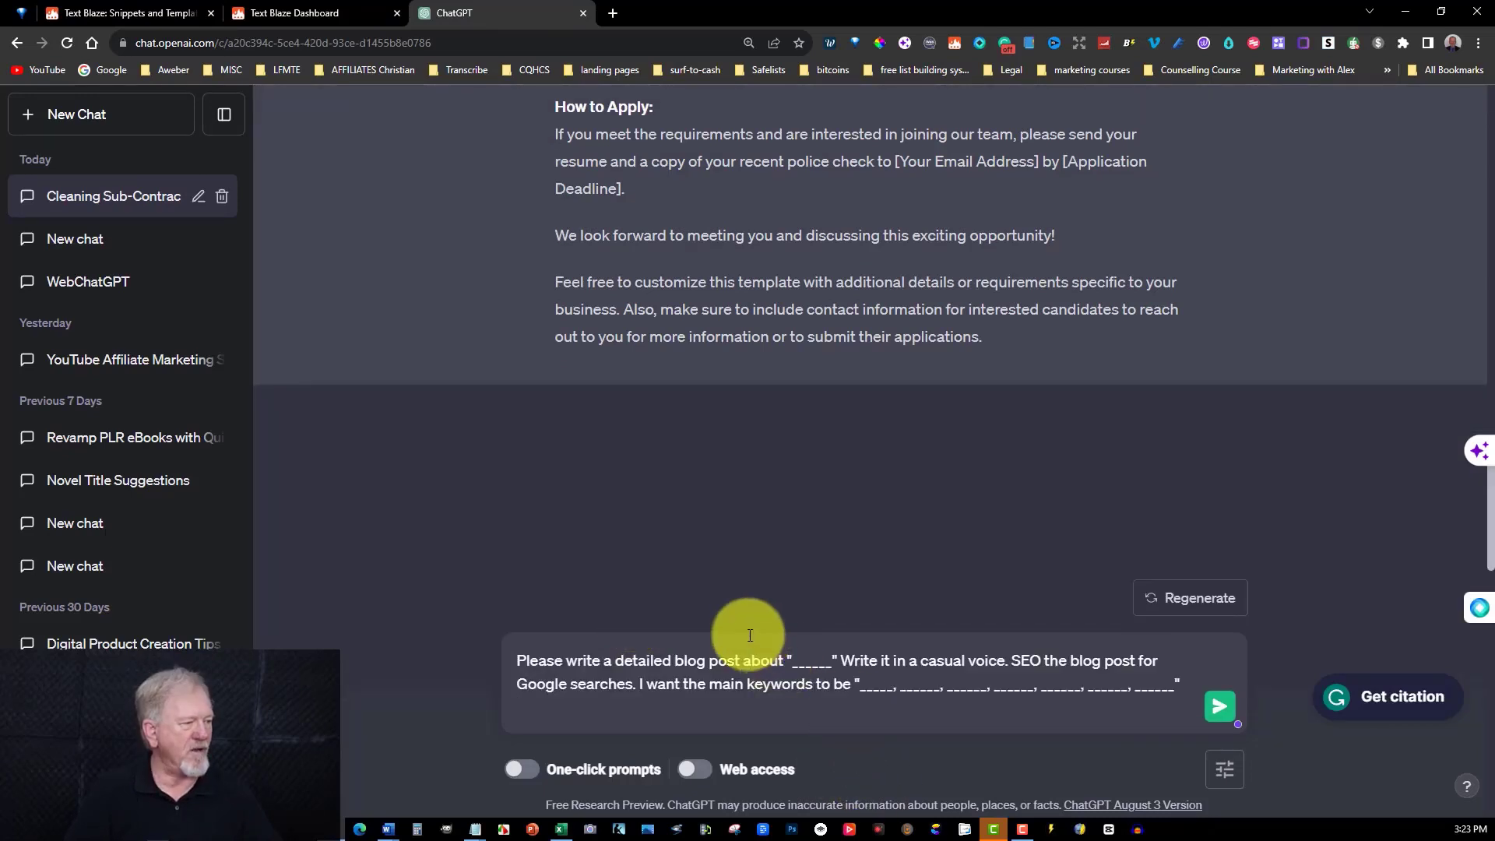
left_click(818, 660)
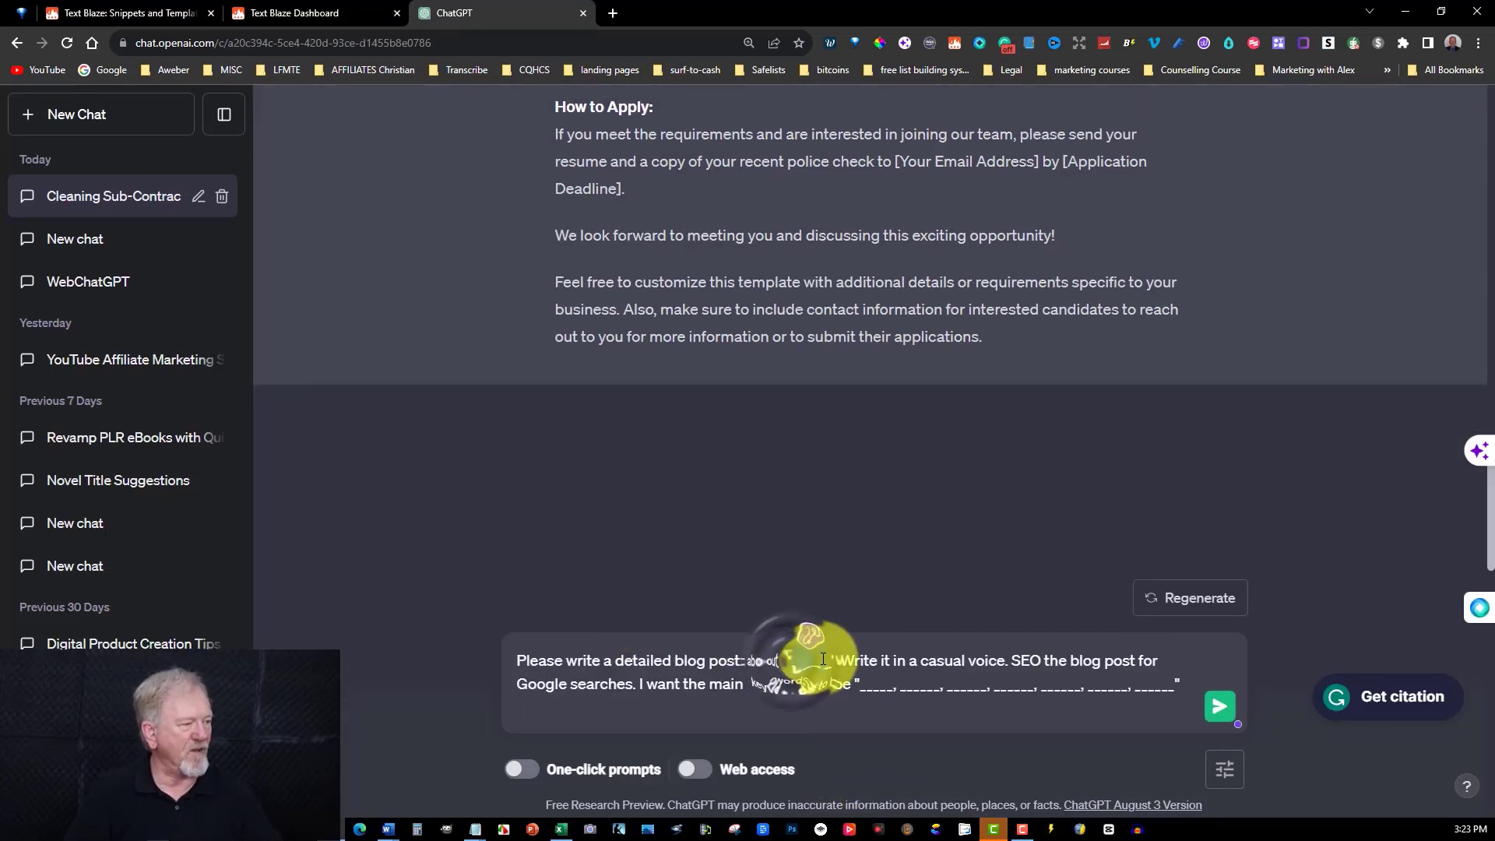
left_click(870, 689)
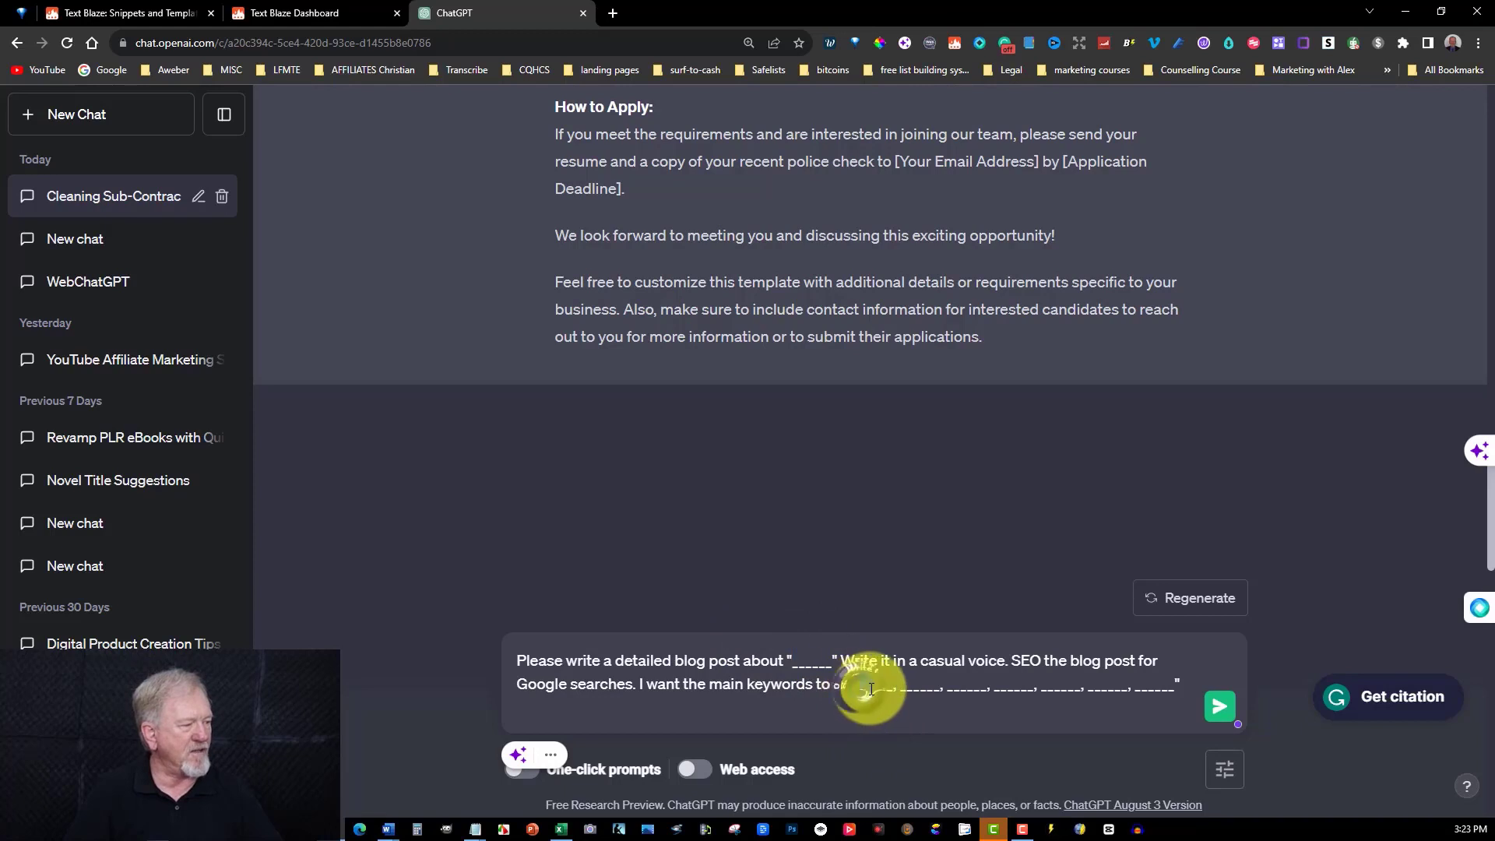
double_click(885, 689)
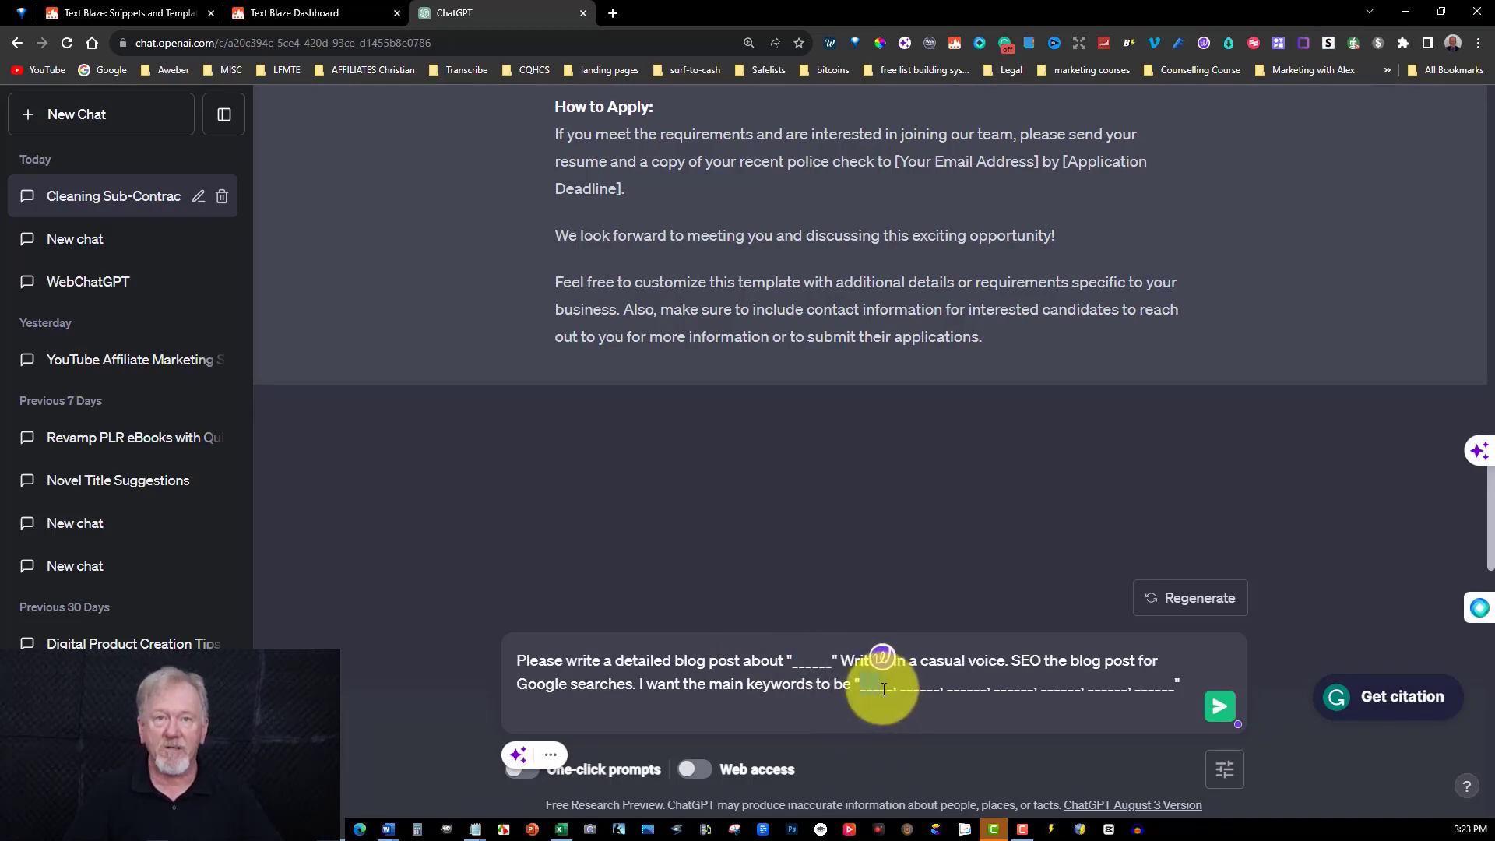
- Back in Text Blaze, replace the snippet's quoted keyword blanks with "Please give me a list of relevant keywords for this Blog Post"
left_click(289, 13)
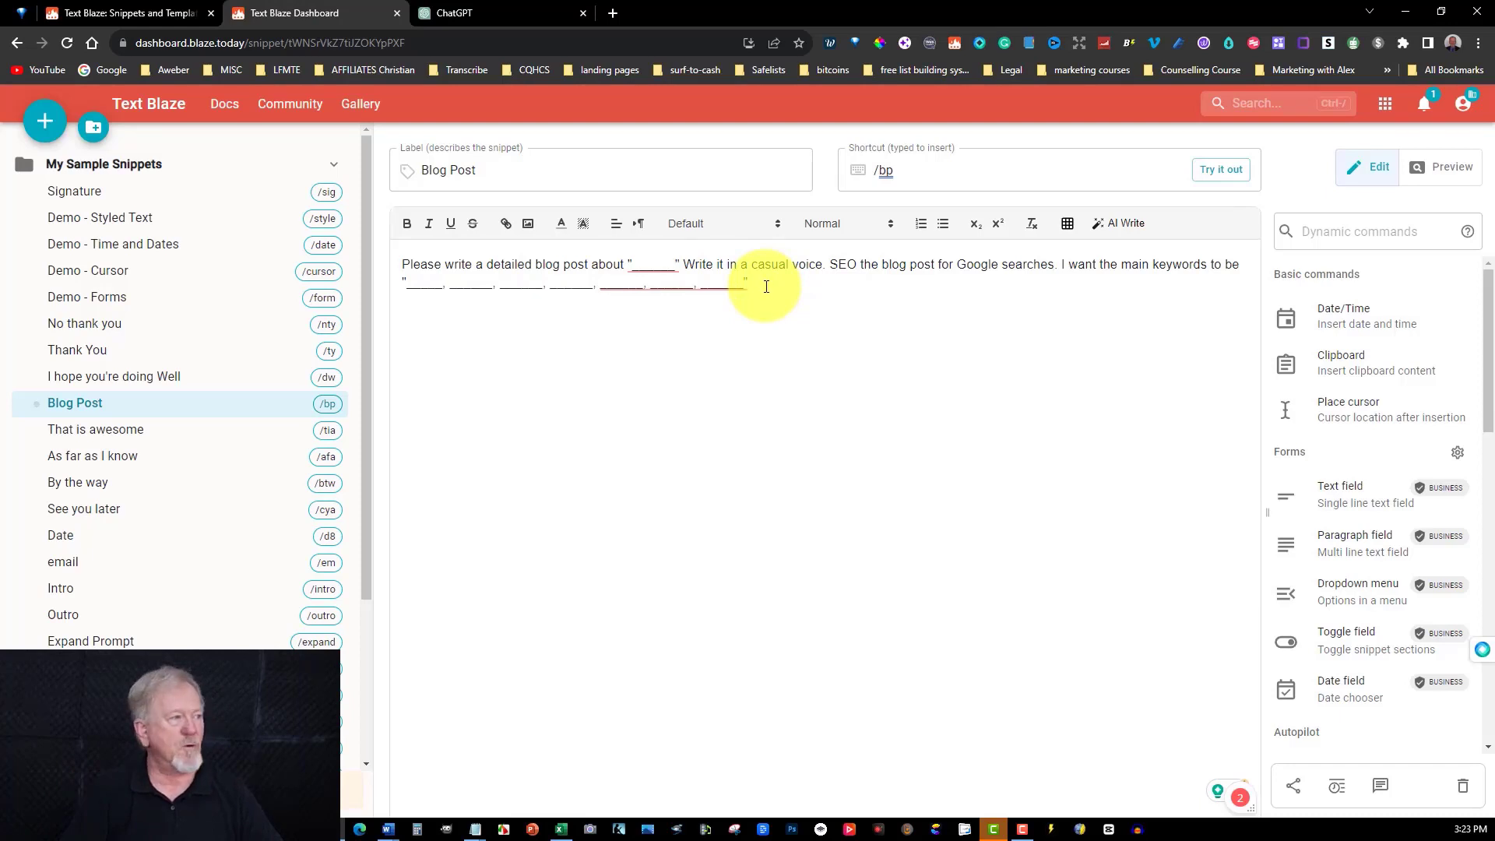
left_click(732, 287)
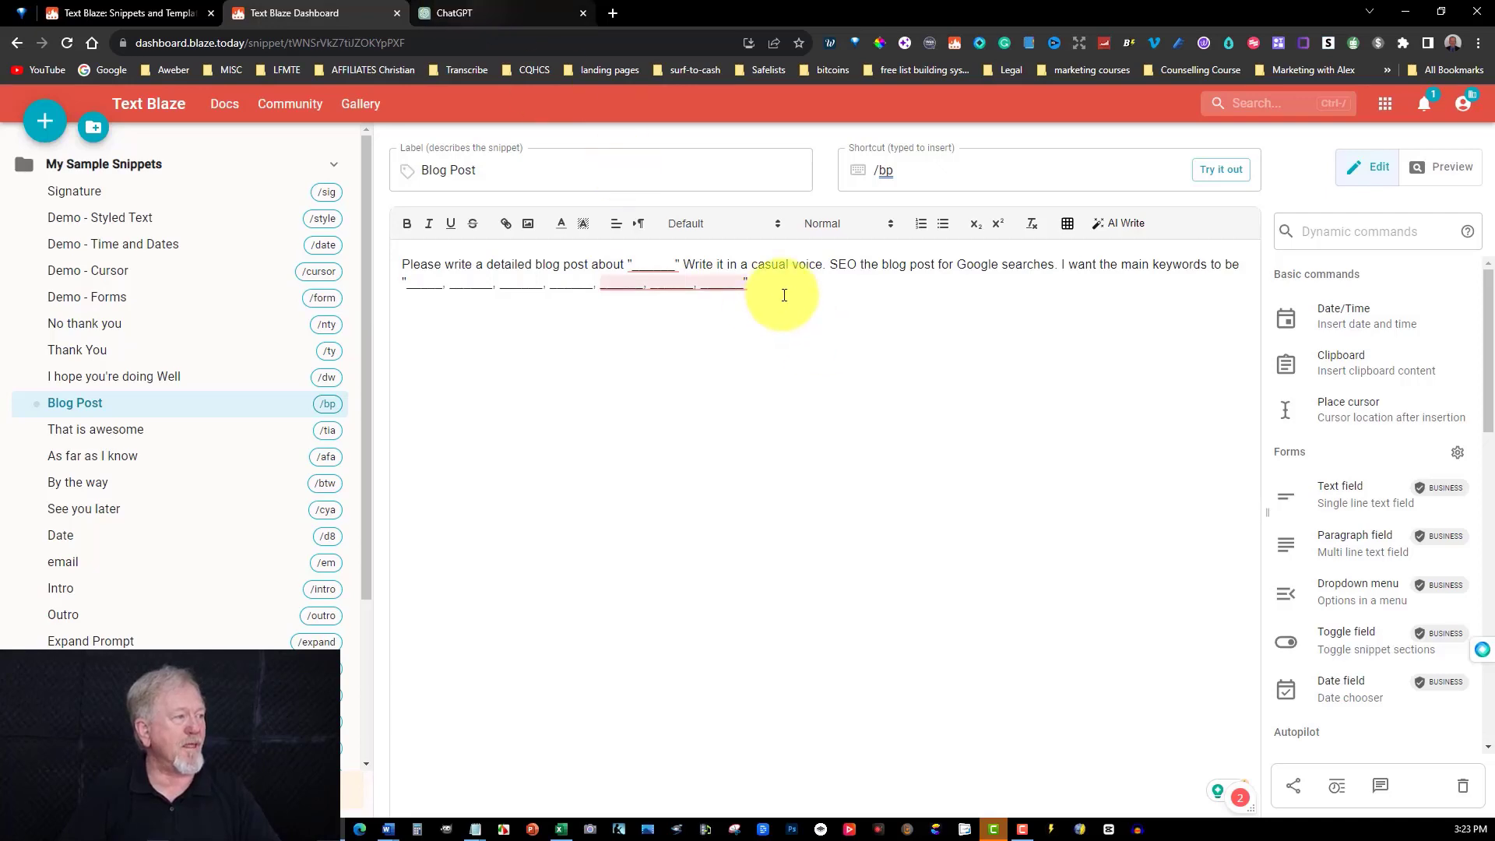
left_click_drag(760, 284, 379, 285)
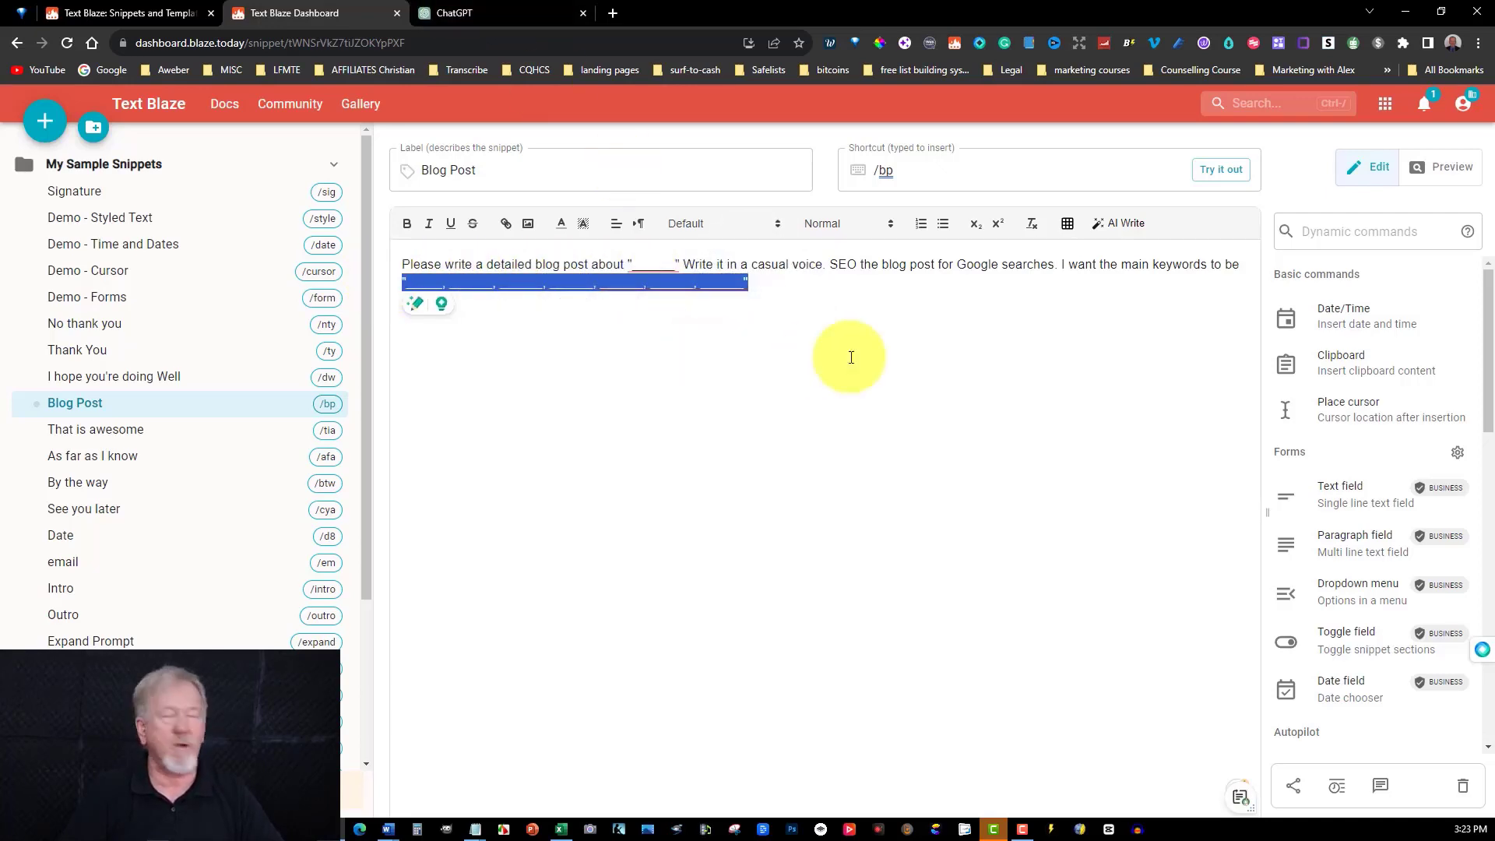
type("Pl")
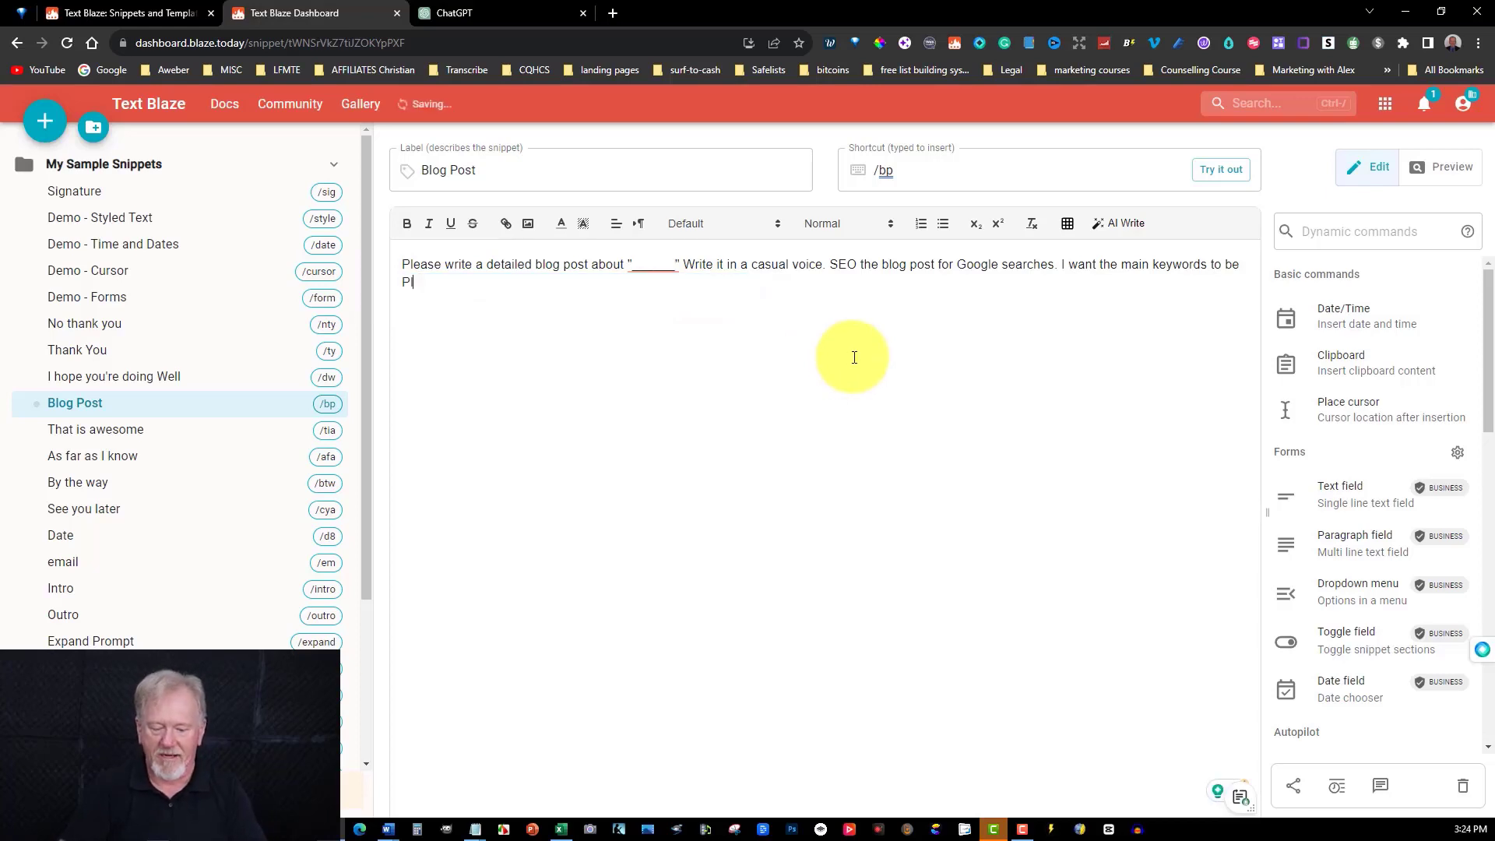
type("ease give me a list of ")
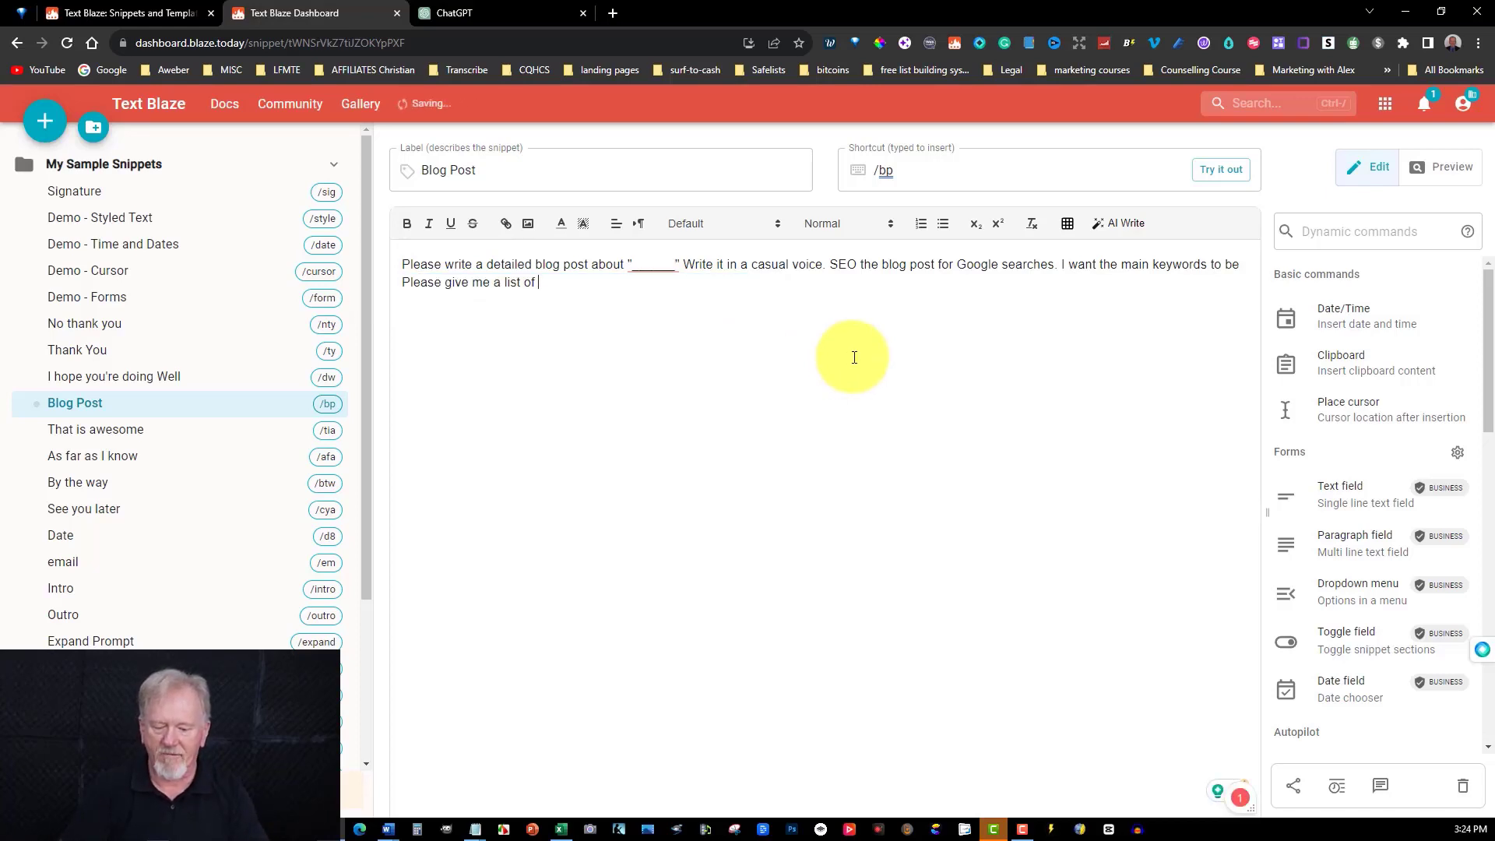
type("relevant keywords")
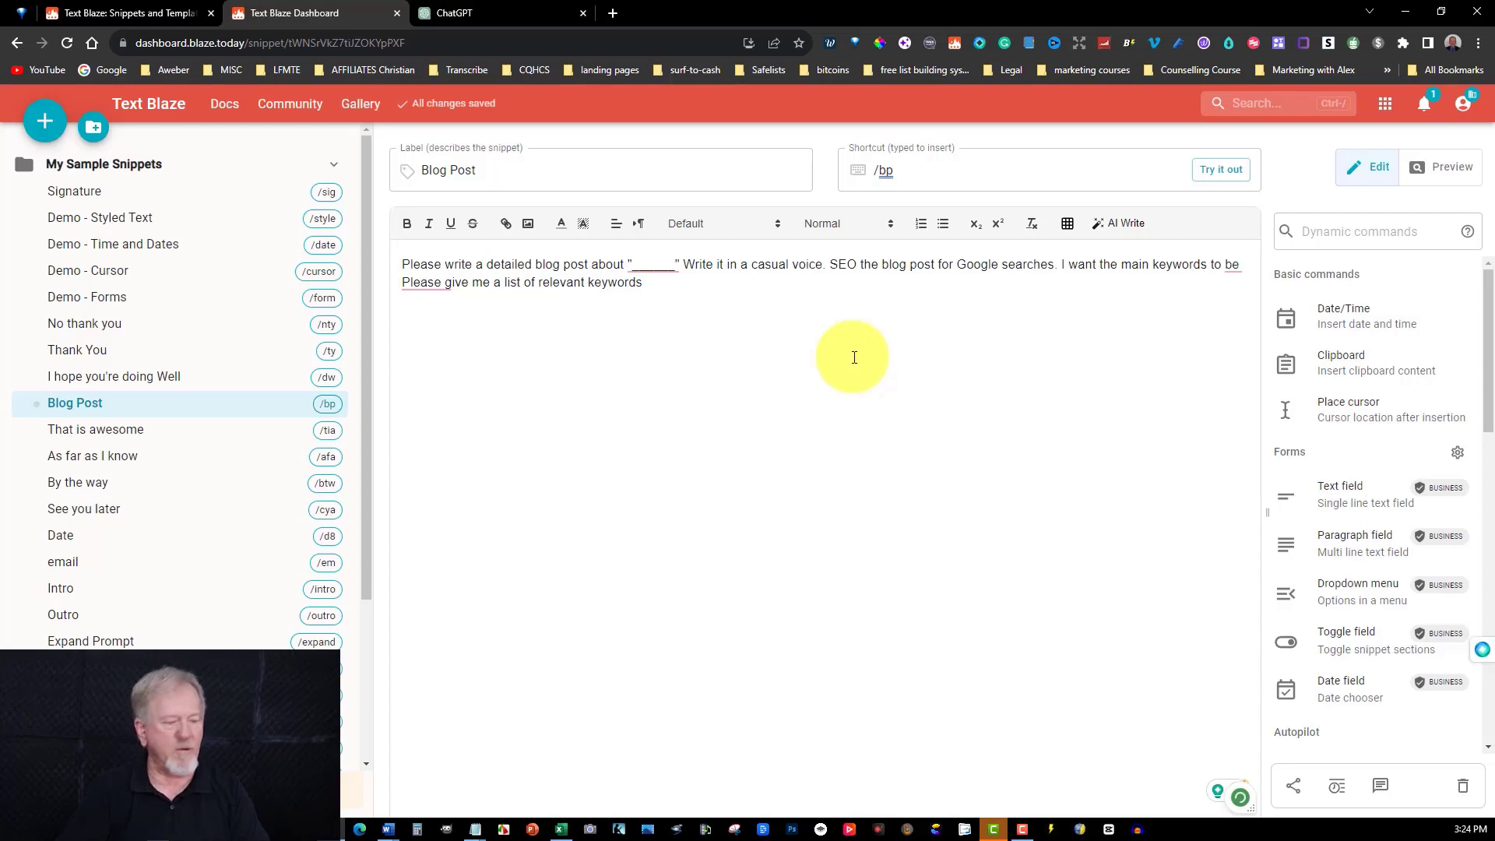
type(" for this Blog Post")
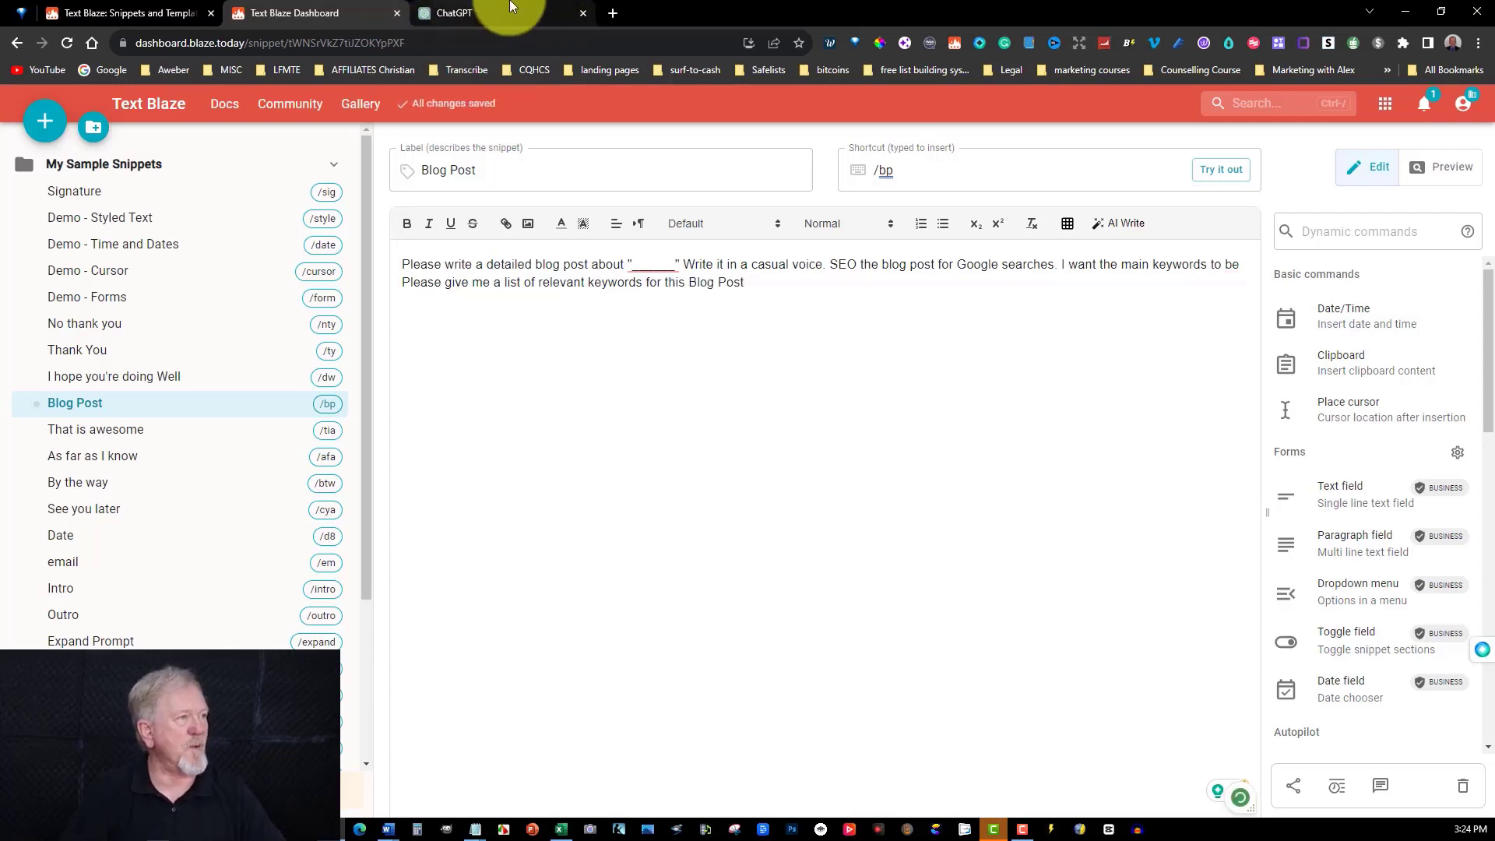
- Switch to ChatGPT, replace the old prompt in the message box with the edited /bp snippet, and remove the trailing empty line
left_click(510, 6)
left_click_drag(1135, 717, 483, 651)
key("BackSpace")
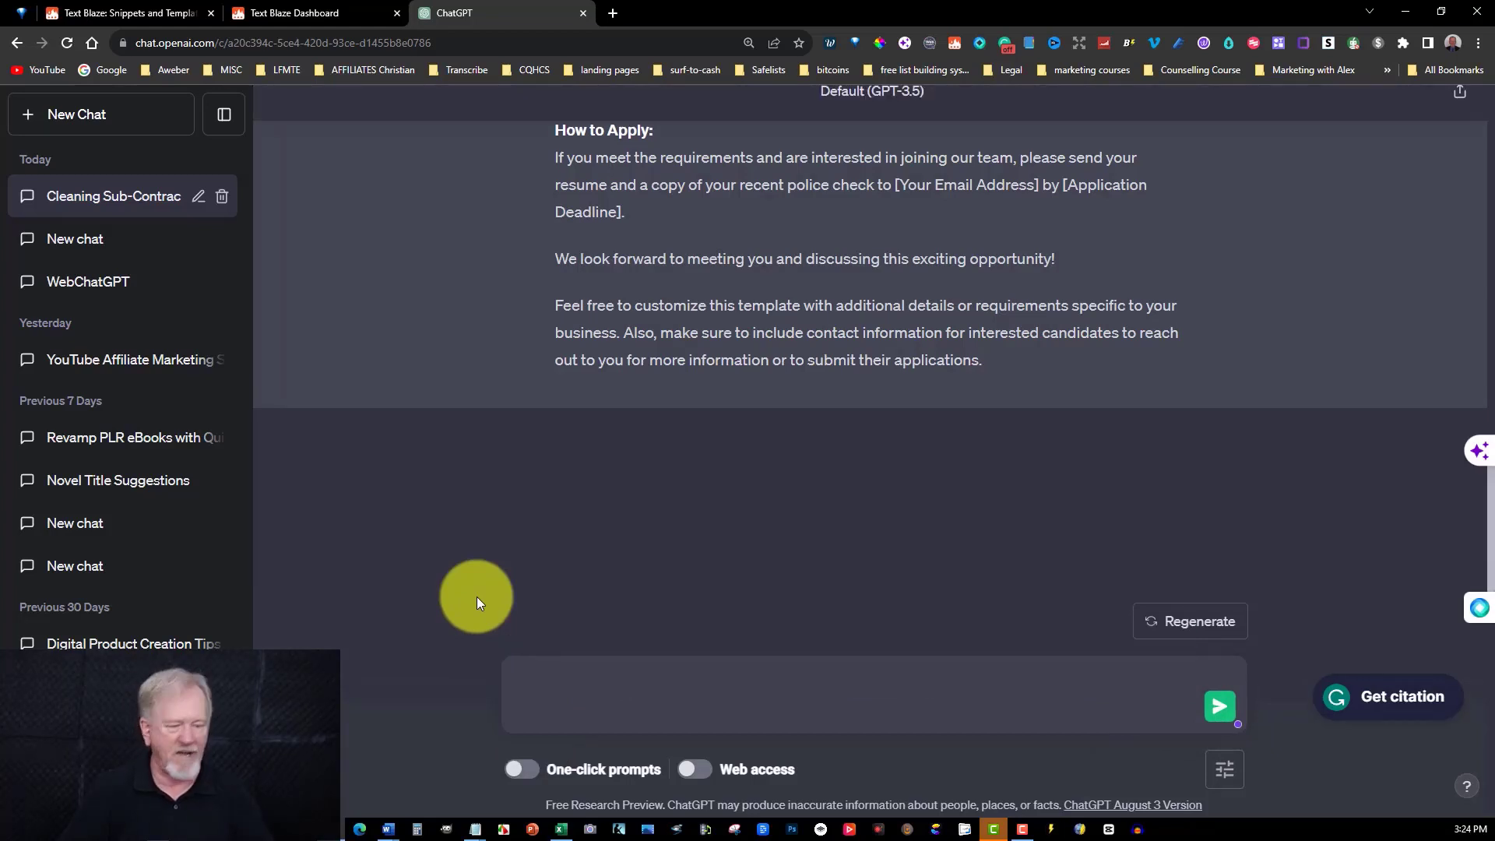
type("/bp")
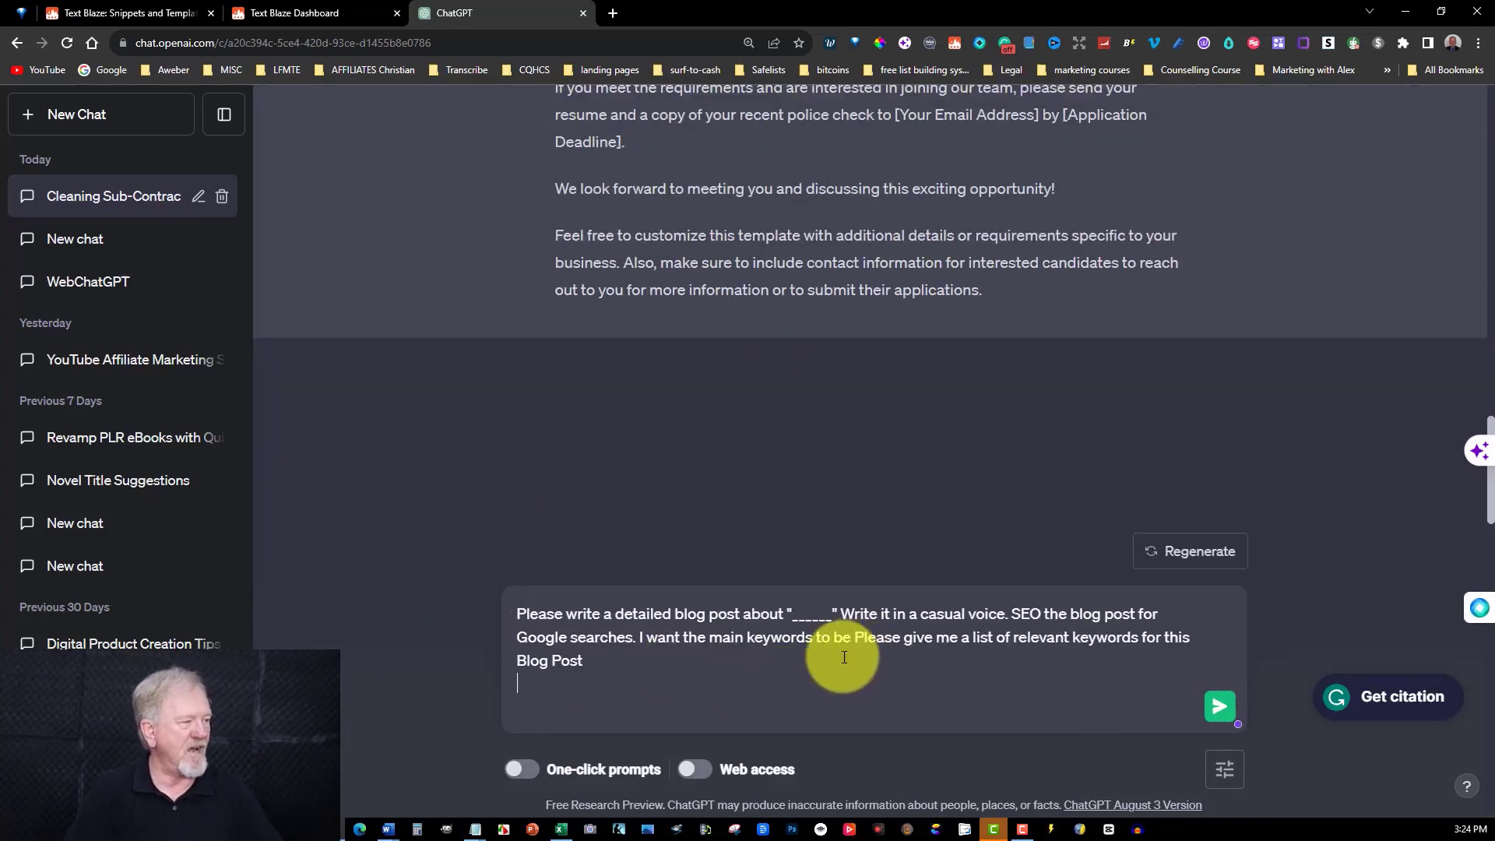
key("BackSpace")
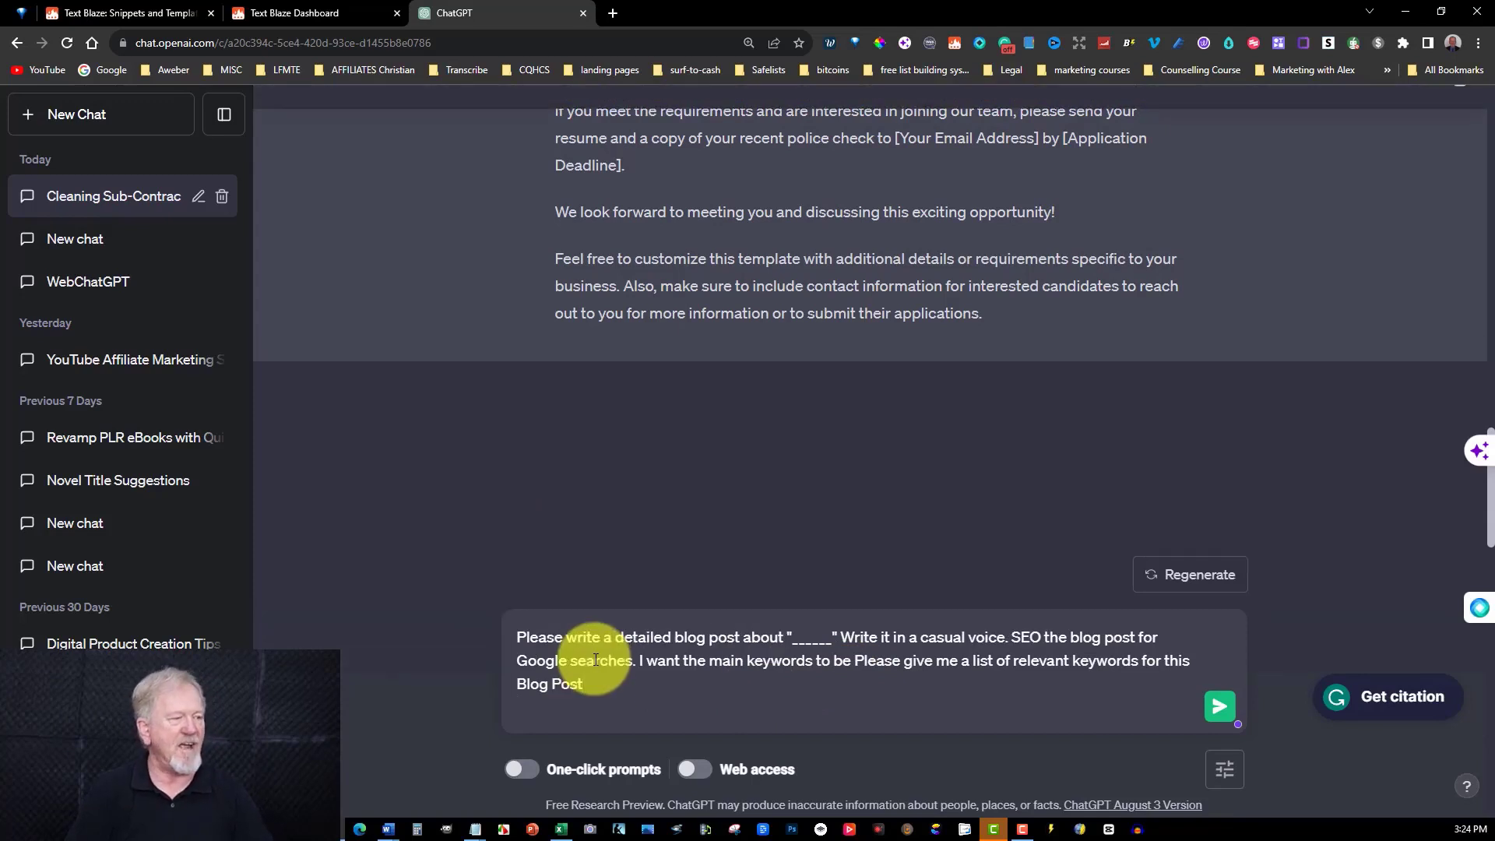